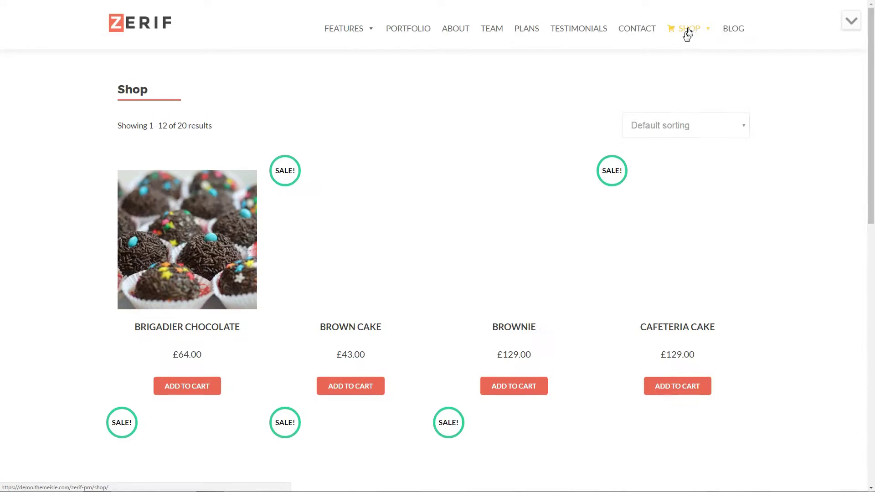
Scroll down through the Shop page's grid of cake products
scroll(746, 244, down, 5)
scroll(746, 244, down, 8)
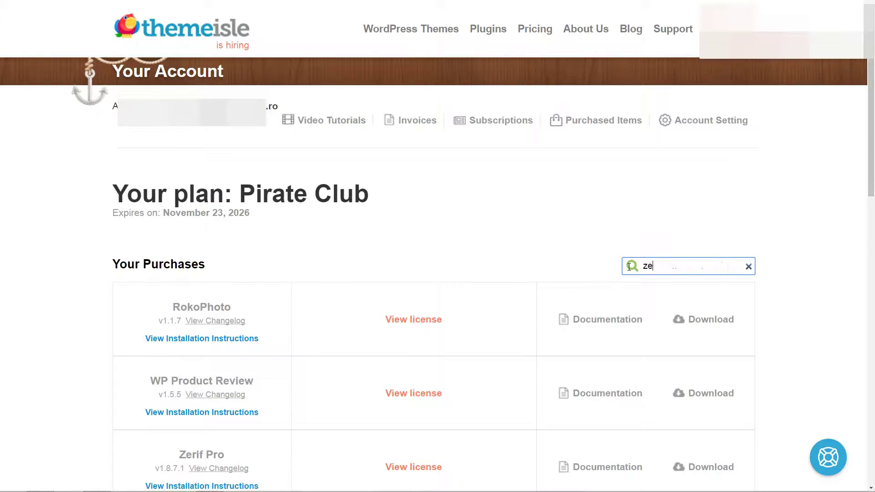
Filter the purchases to 'zerif' and download zerif-pro.zip
text(rif)
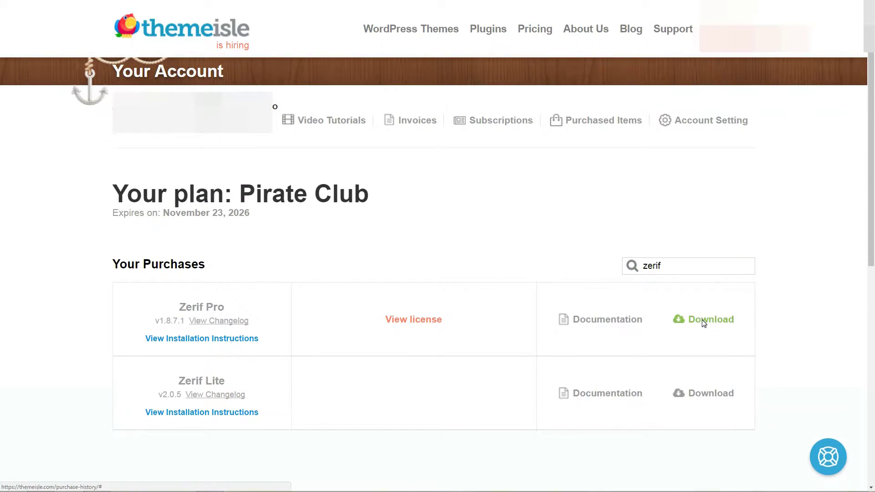
click(705, 320)
click(744, 397)
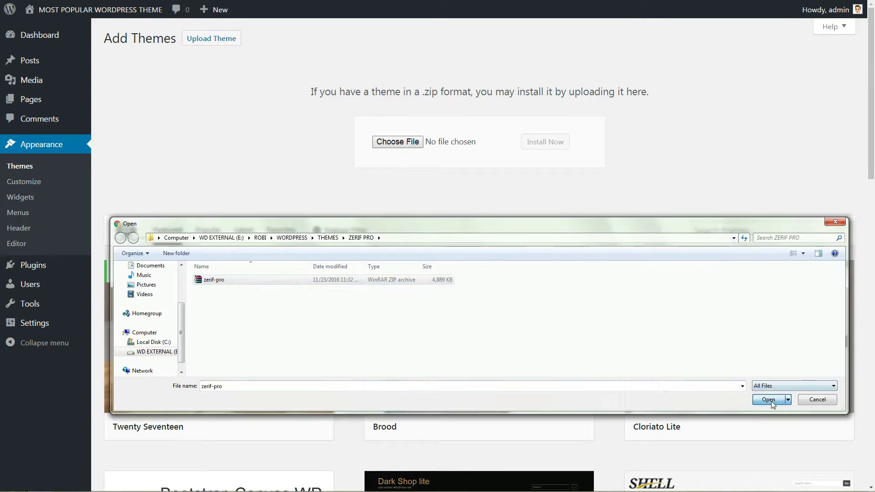
click(772, 401)
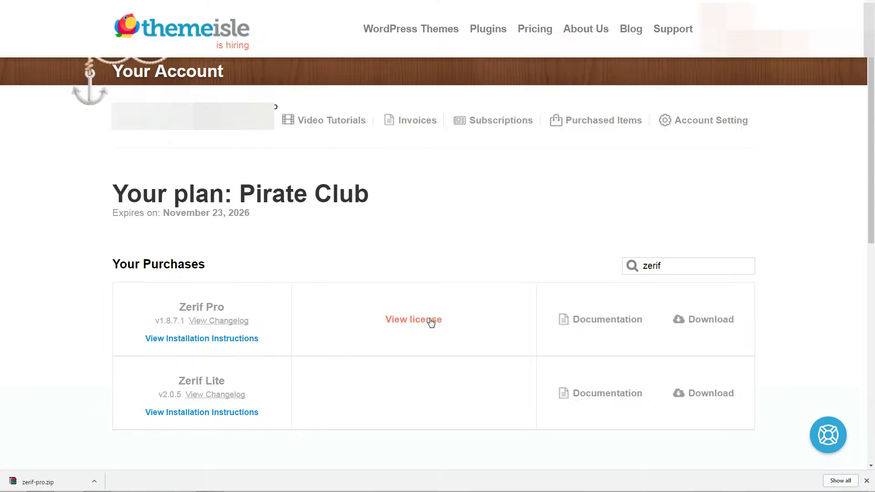
Reveal the Zerif Pro license key and copy it
click(429, 319)
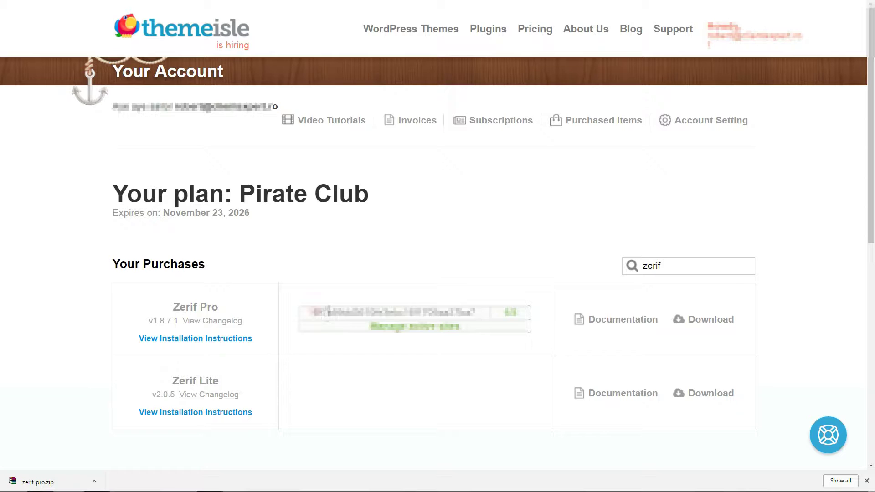
right_click(472, 313)
click(483, 319)
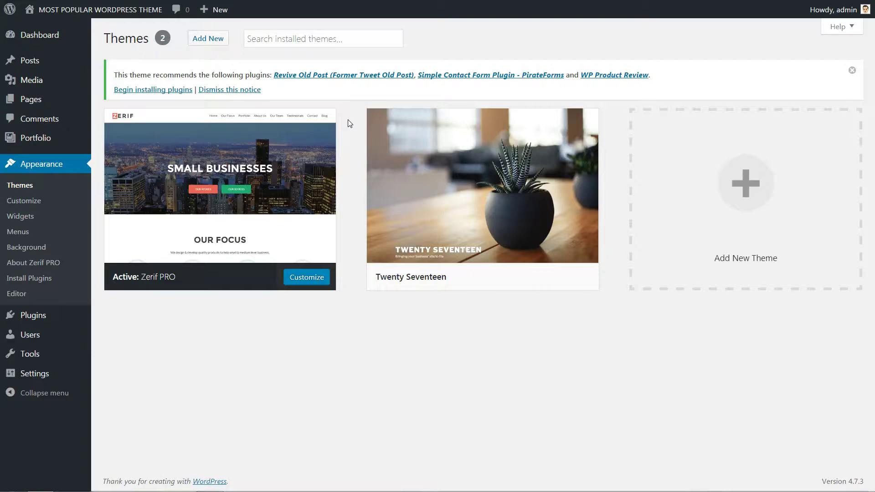
Bulk-install the recommended Revive Old Post, PirateForms and WP Product Review plugins
click(152, 91)
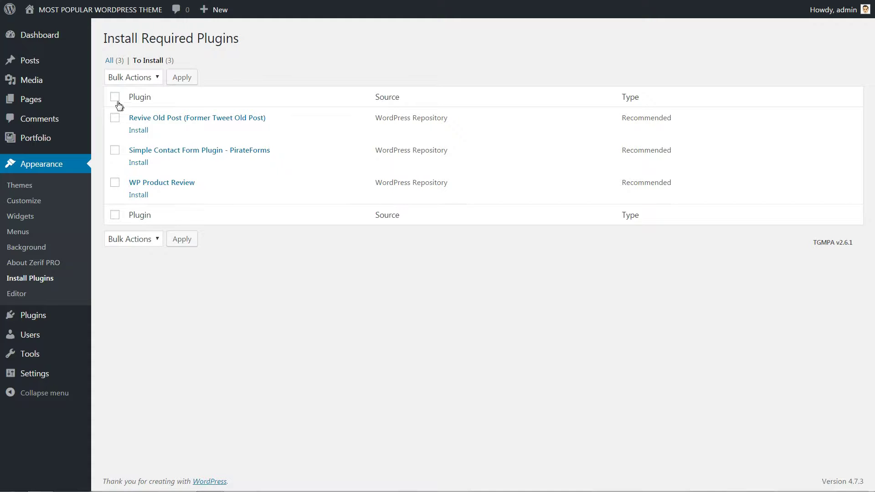
click(115, 97)
click(130, 77)
click(137, 104)
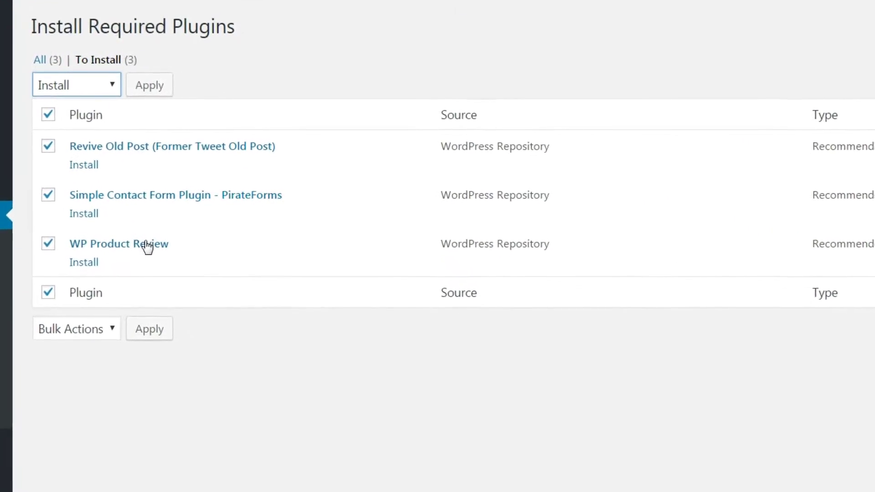
click(152, 86)
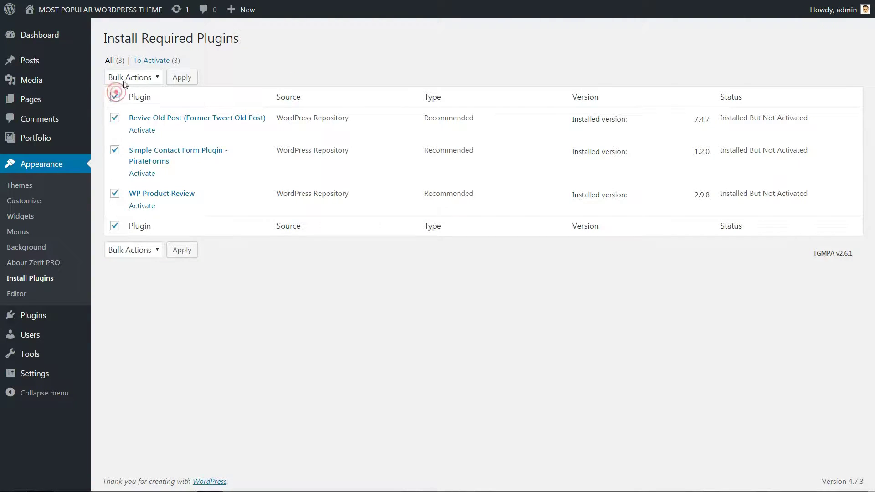
Bulk-activate all three newly installed plugins
click(132, 78)
click(140, 124)
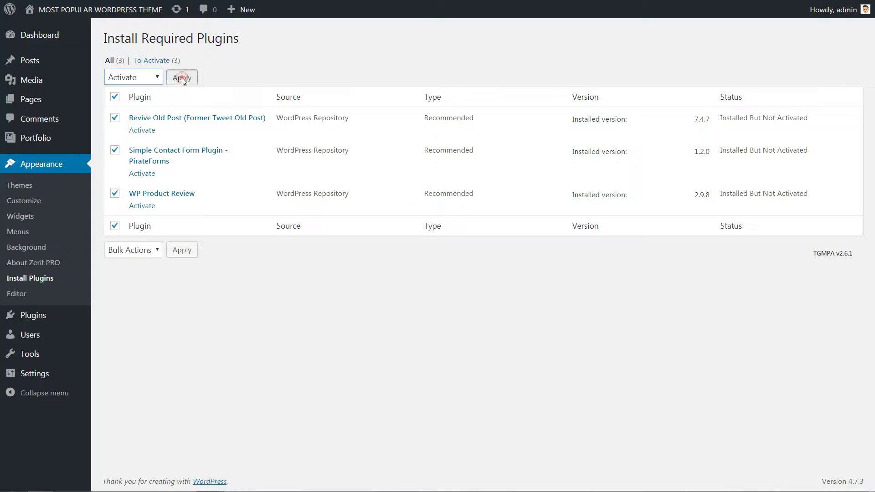
click(183, 78)
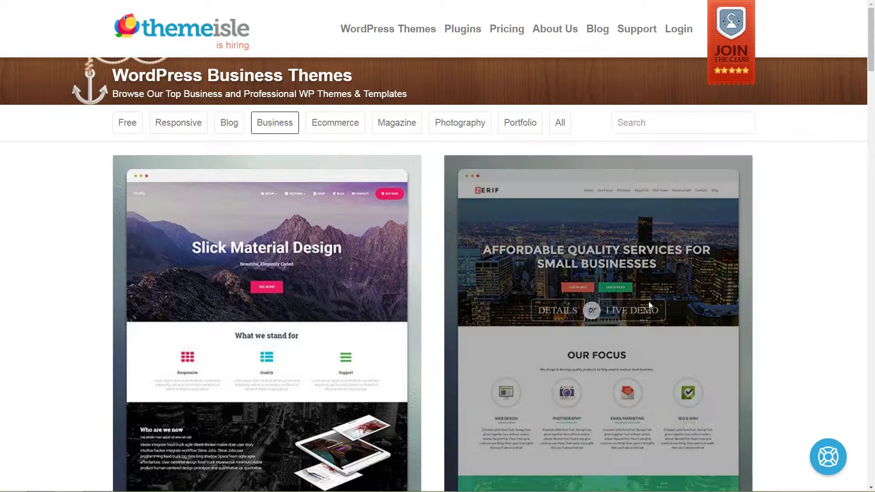
click(639, 308)
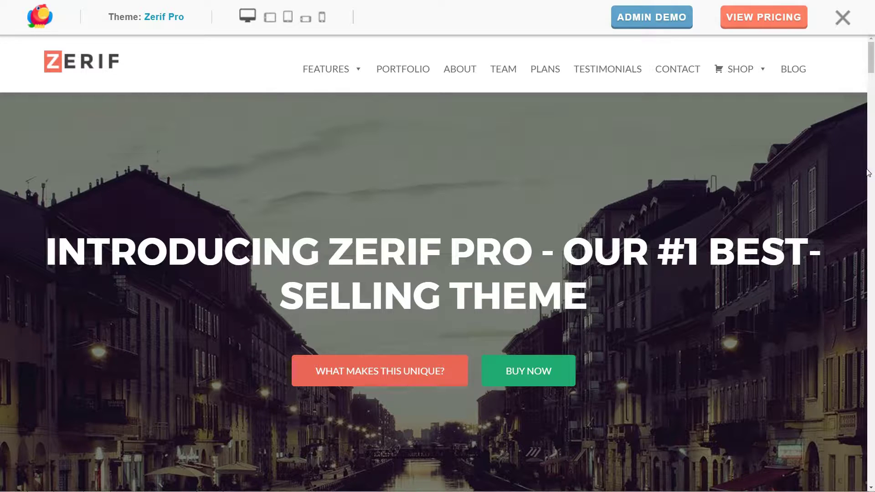
Scroll through the demo homepage sections and preview the FEATURES and SHOP menus
scroll(1, 71, down, 10)
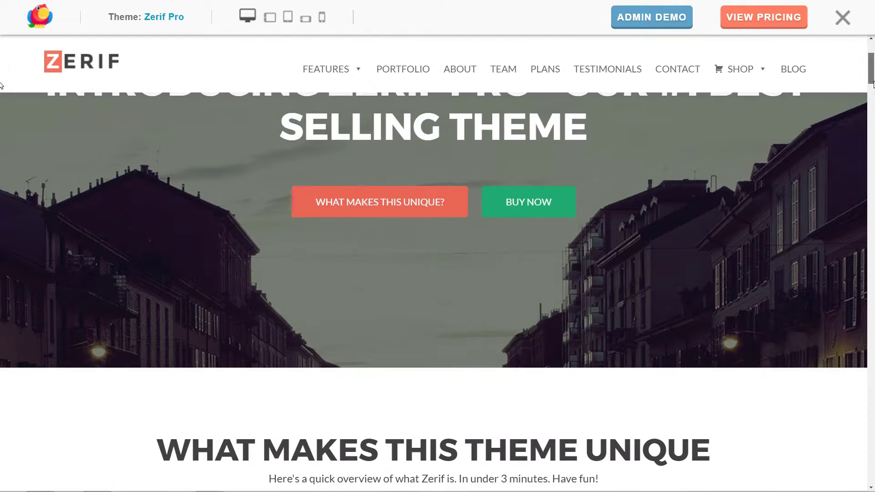
scroll(1, 150, down, 10)
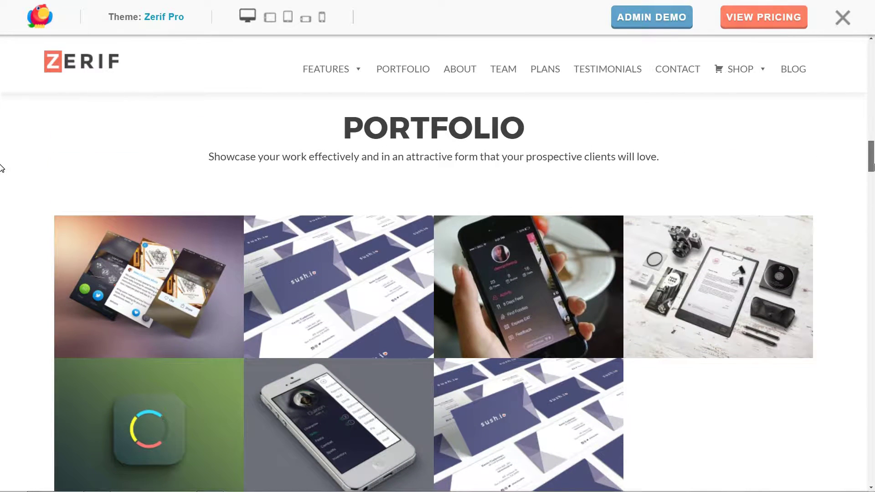
scroll(1, 164, down, 10)
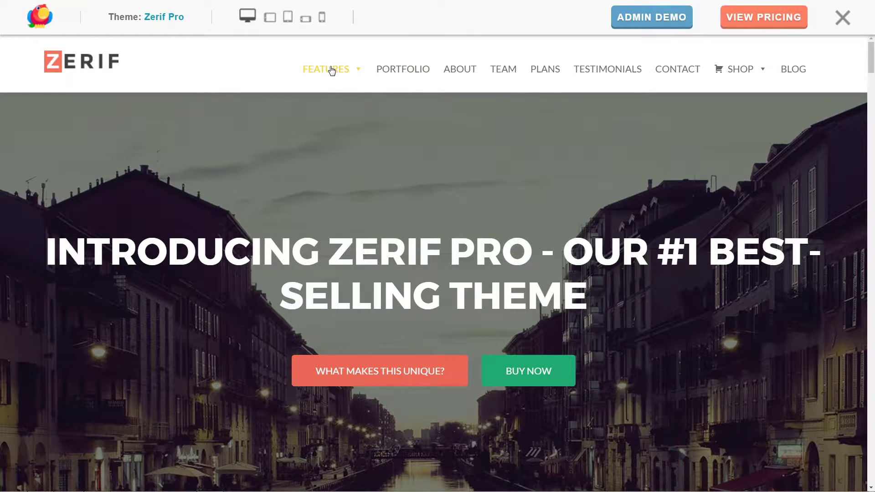
mouse_move(345, 71)
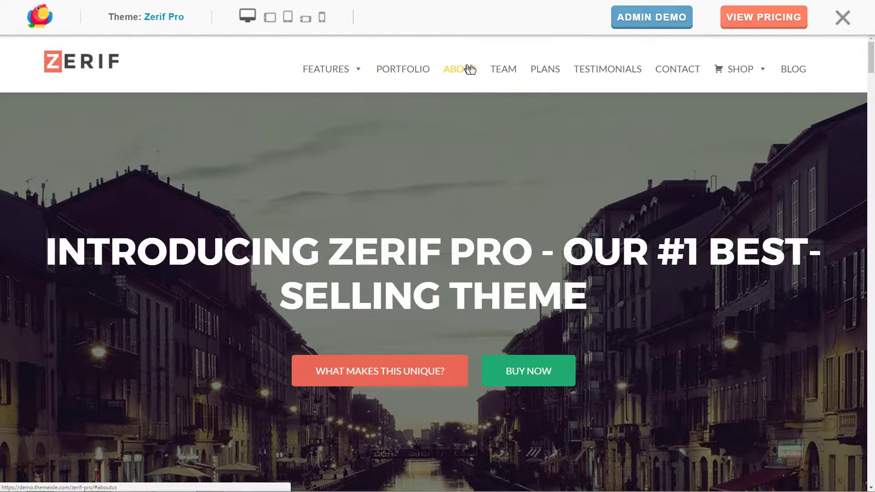
mouse_move(733, 75)
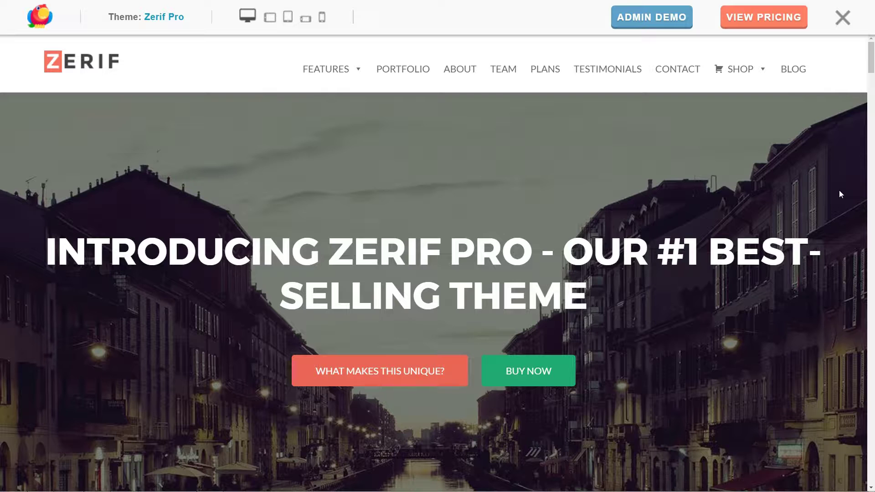
click(840, 191)
Go to the demo's Shop page and scroll through the cake products
click(739, 69)
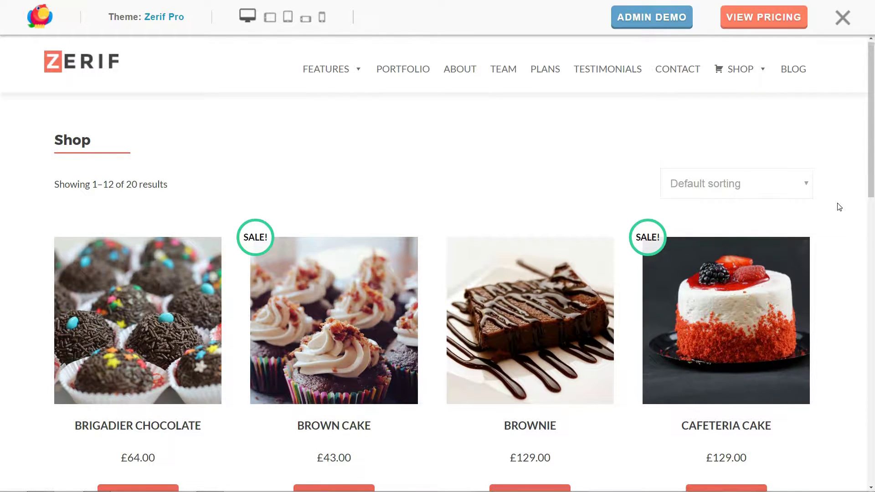
scroll(840, 207, down, 7)
scroll(840, 207, down, 3)
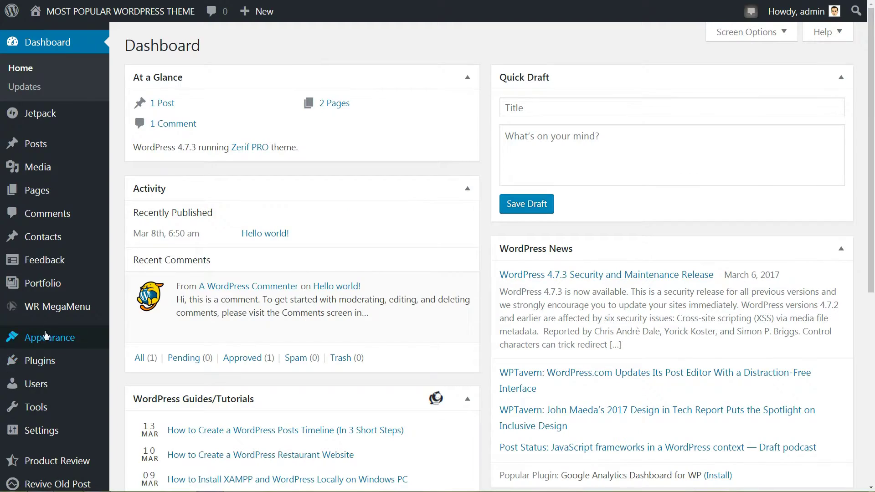
In Customizer Site Identity, upload the zerif demo logo and set it as the logo
mouse_move(48, 340)
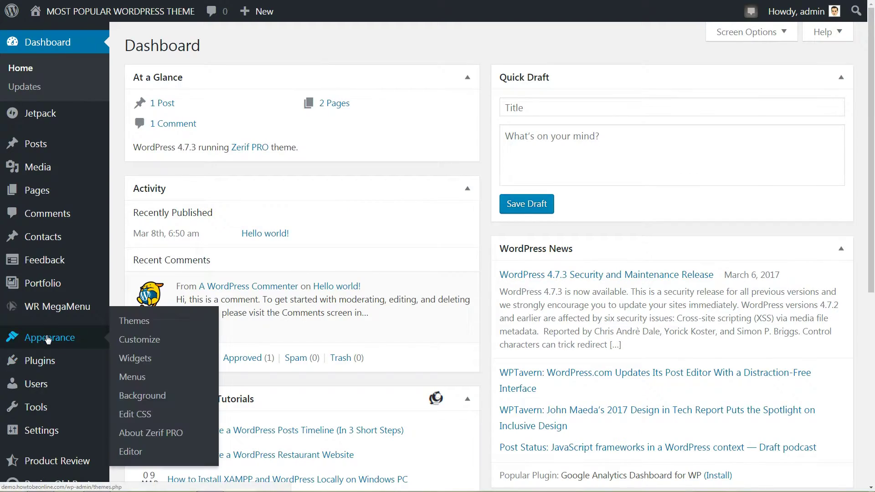
click(127, 341)
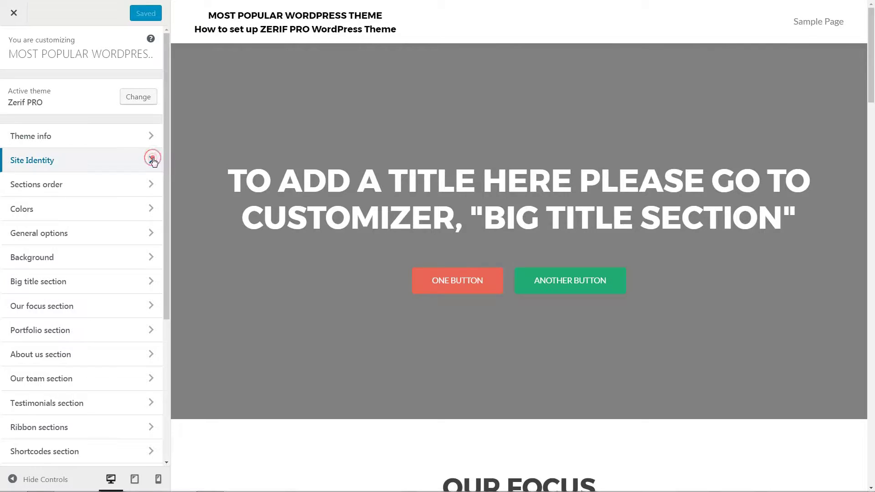
click(157, 159)
click(160, 160)
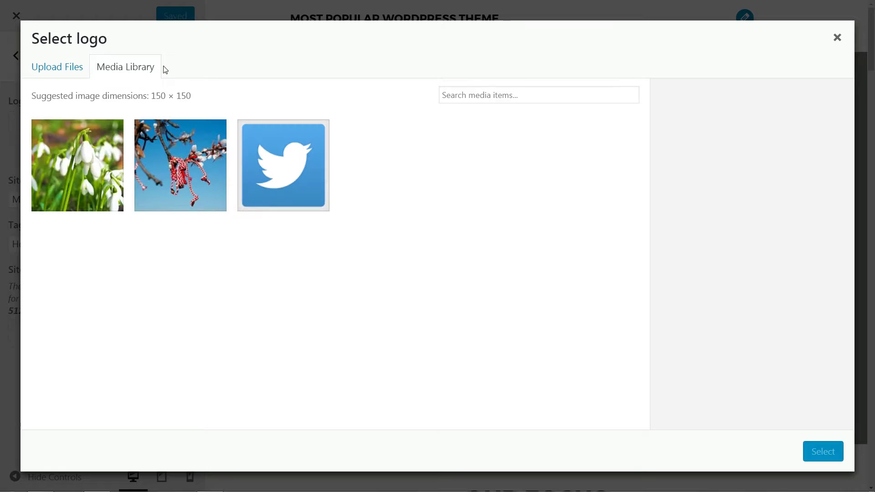
click(63, 69)
click(414, 255)
click(285, 166)
click(740, 395)
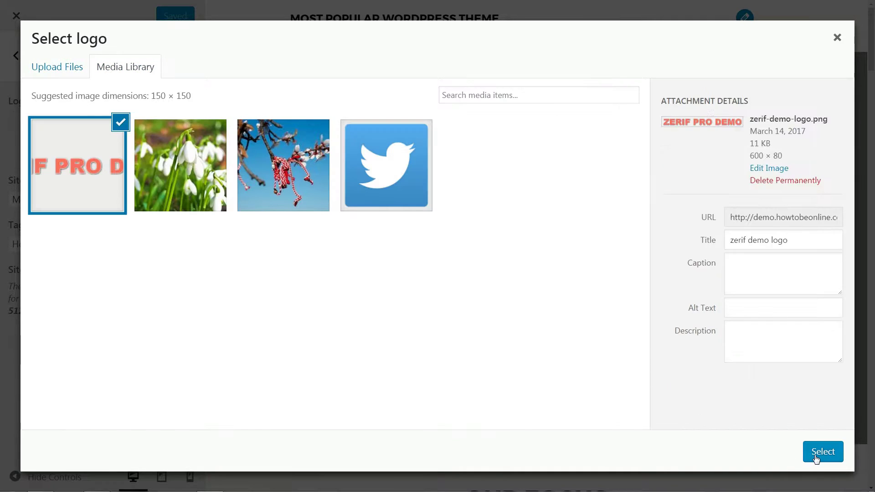
click(823, 451)
Edit the site title and tagline, then upload the site icon image as Site Icon
click(172, 197)
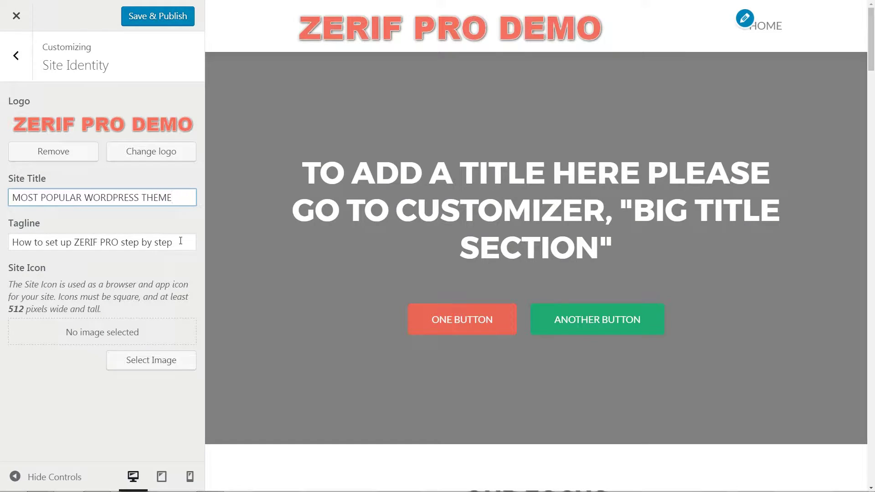
click(181, 237)
click(151, 360)
click(59, 68)
click(424, 257)
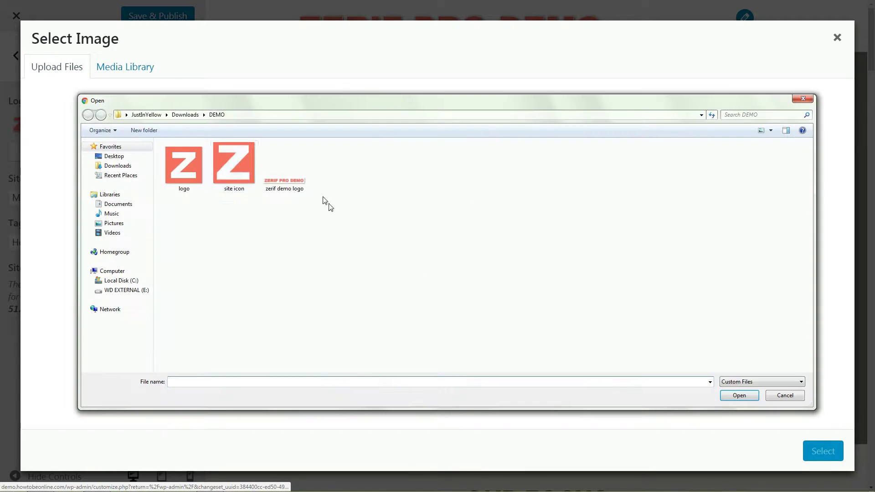
click(237, 166)
click(744, 395)
click(822, 451)
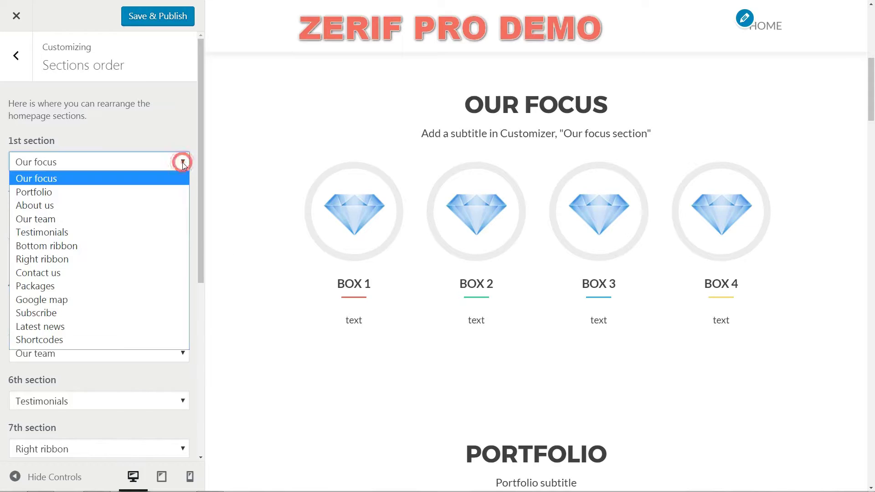
Try Portfolio, About us and Our team as first homepage section, settling on Our focus
click(174, 190)
click(178, 163)
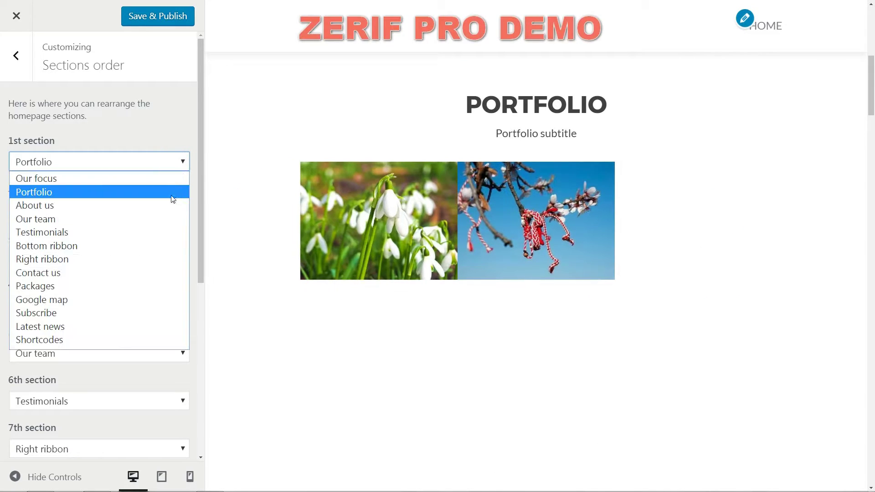
click(170, 205)
click(178, 164)
click(175, 219)
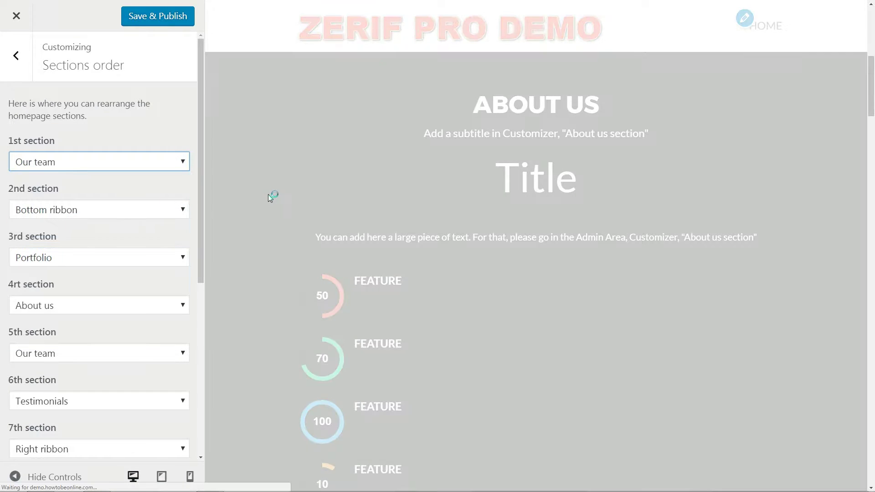
click(183, 165)
click(173, 179)
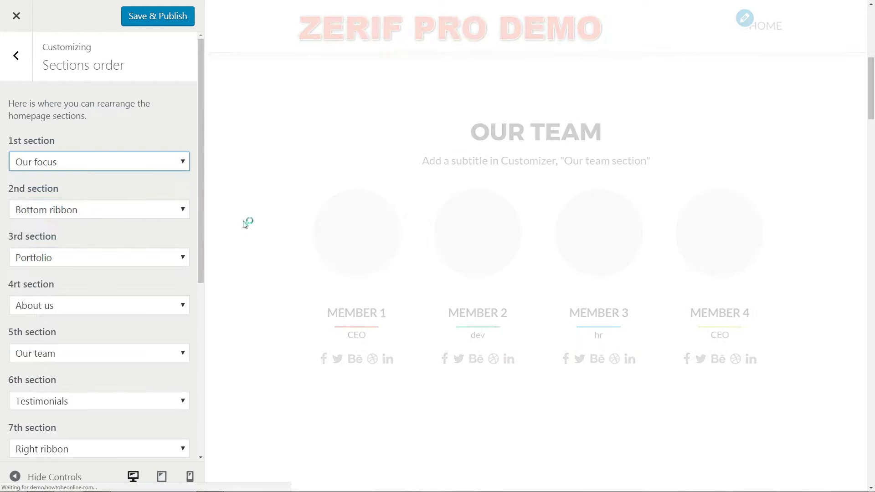
click(16, 56)
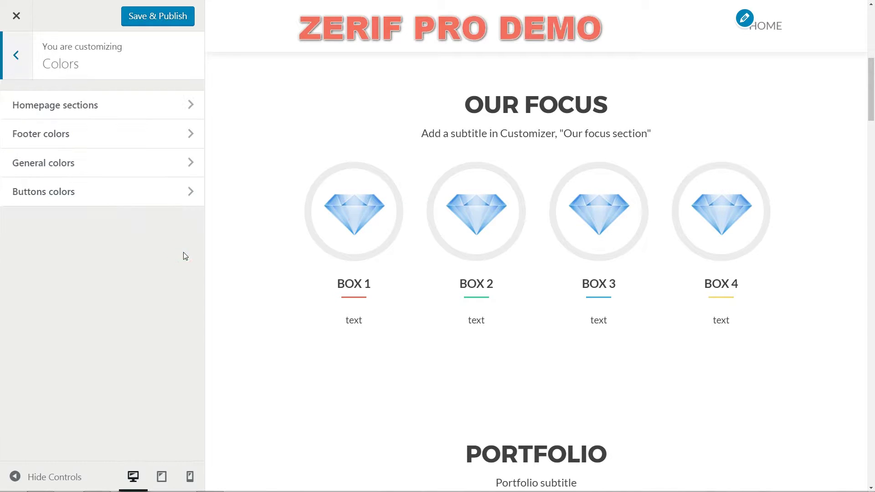
Look through the footer, general and button colour settings in Colors
click(191, 105)
key(Escape)
click(202, 136)
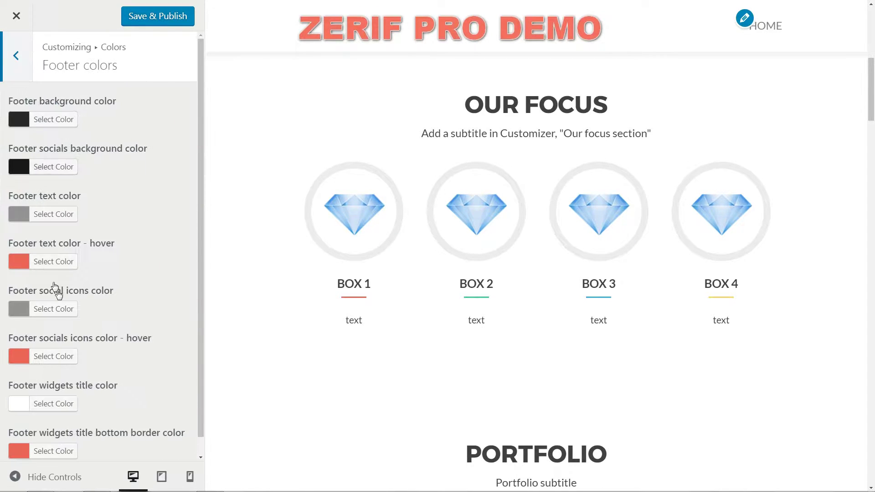
click(16, 55)
click(180, 167)
click(23, 66)
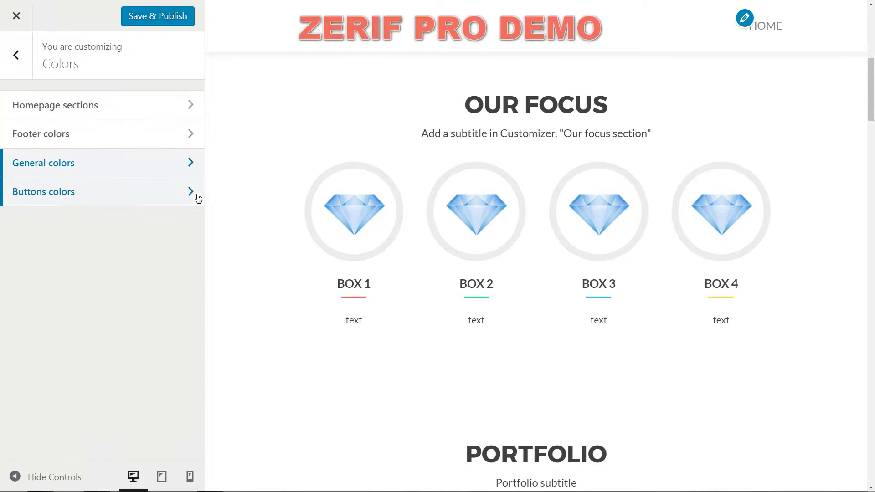
click(197, 194)
click(19, 66)
click(16, 62)
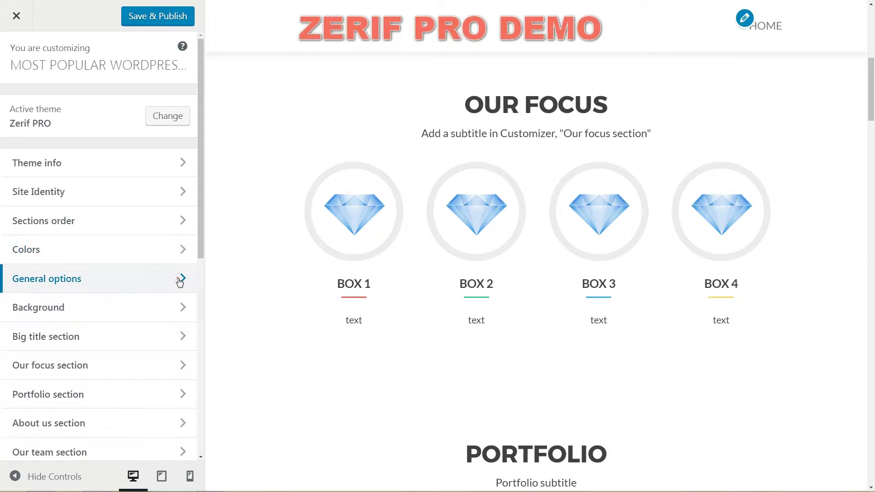
In General options, toggle the safe font and accessibility options, keeping smooth scrolling on
click(181, 280)
click(192, 109)
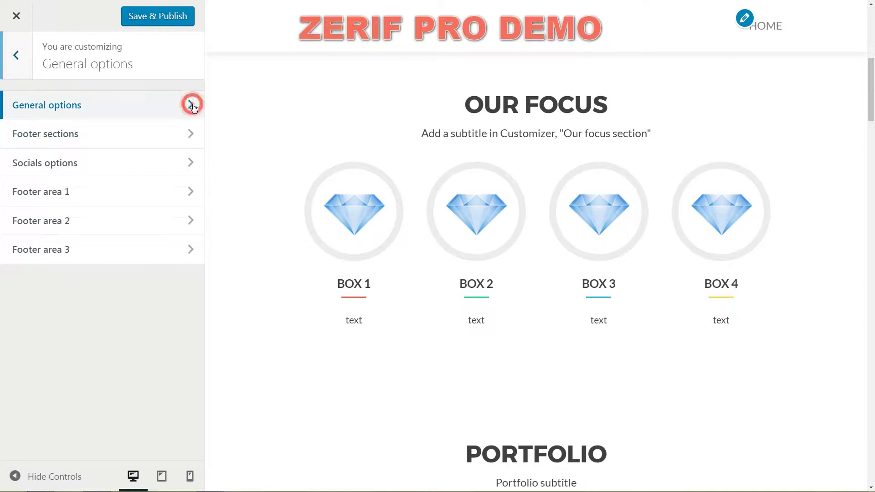
click(14, 103)
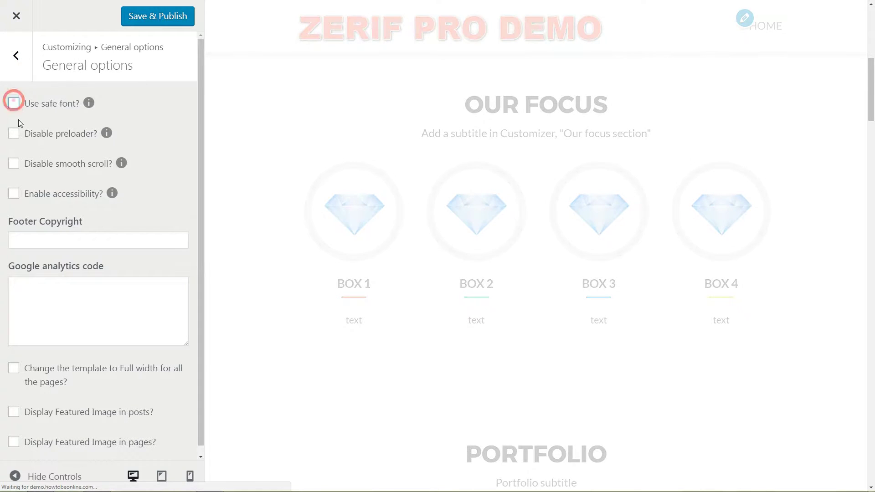
click(14, 163)
click(13, 164)
click(14, 194)
Set the Footer Copyright to DEMO 2017 and enable Display Featured Image in pages
click(38, 241)
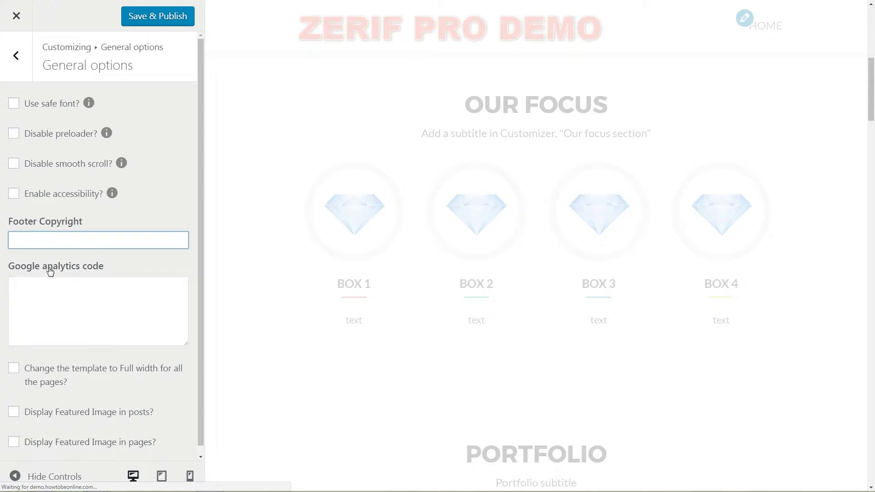
text(DEMO 2017)
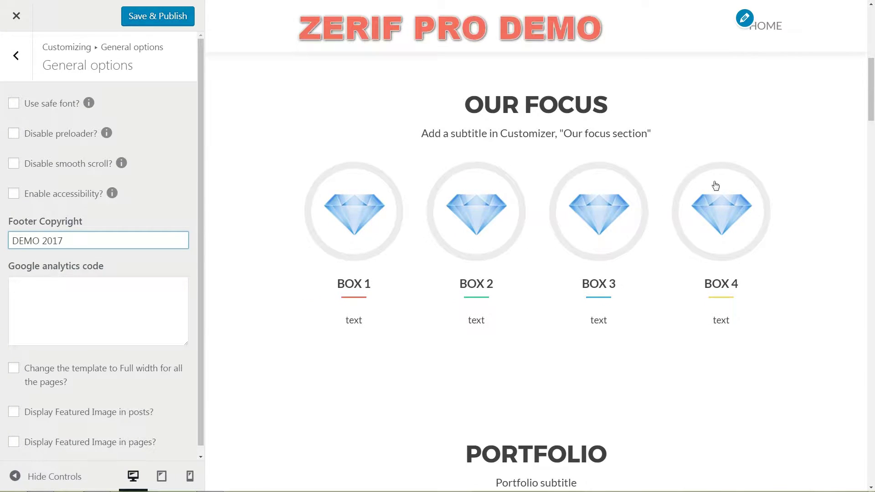
drag(871, 89, 871, 451)
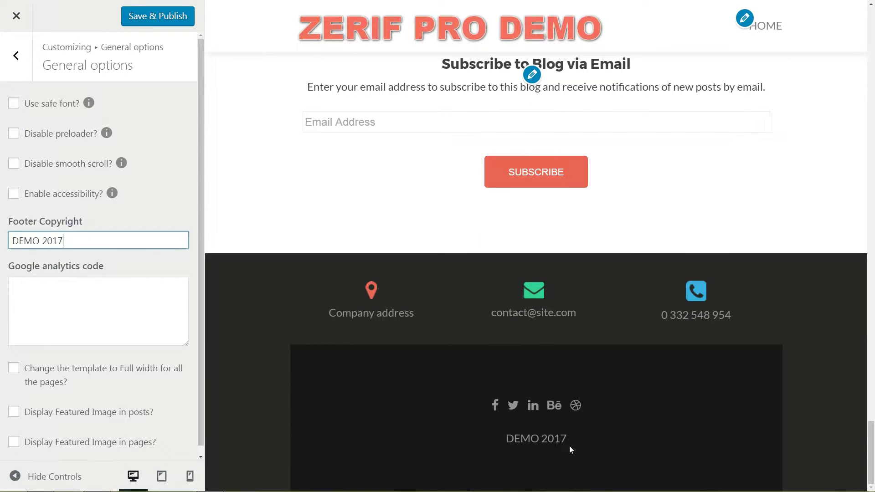
click(16, 287)
scroll(201, 329, down, 1)
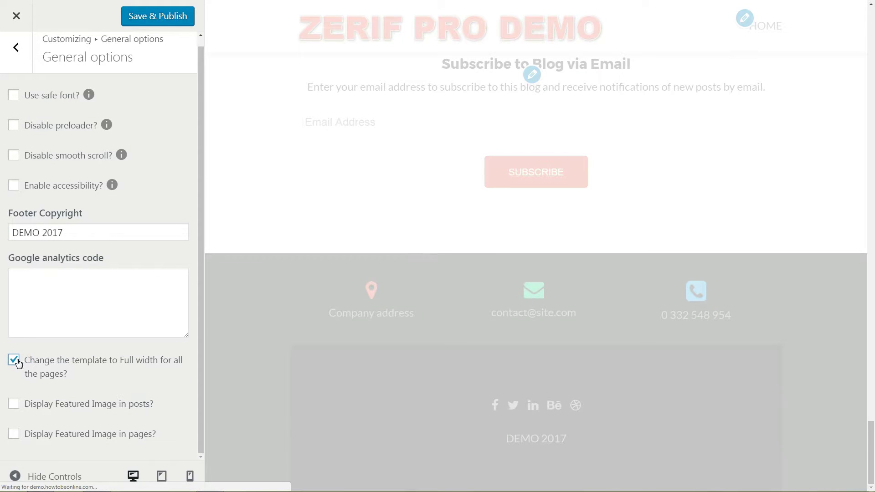
click(16, 361)
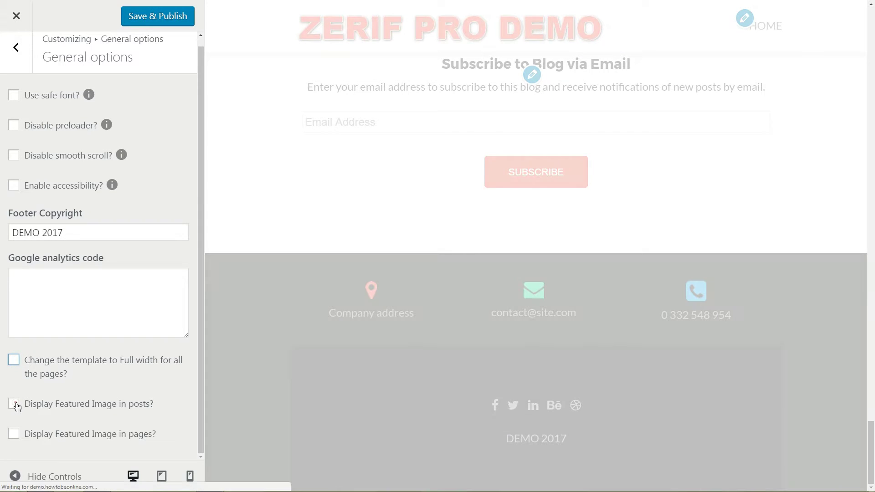
click(15, 404)
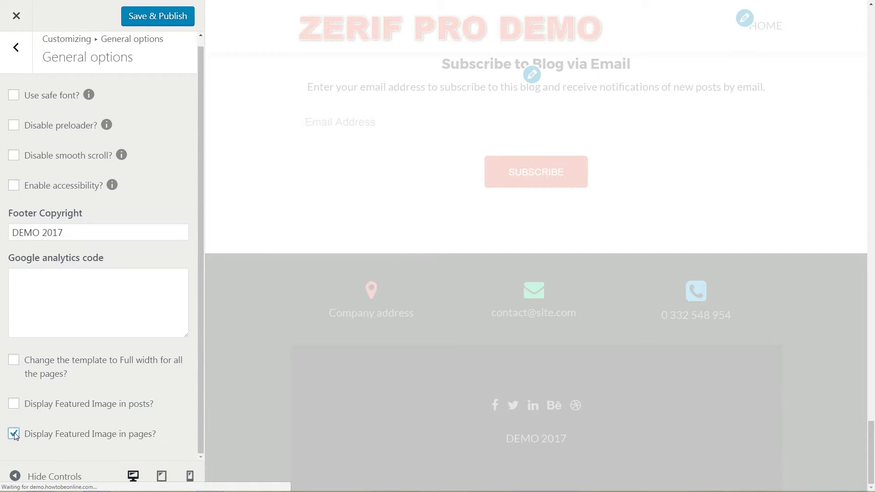
click(15, 48)
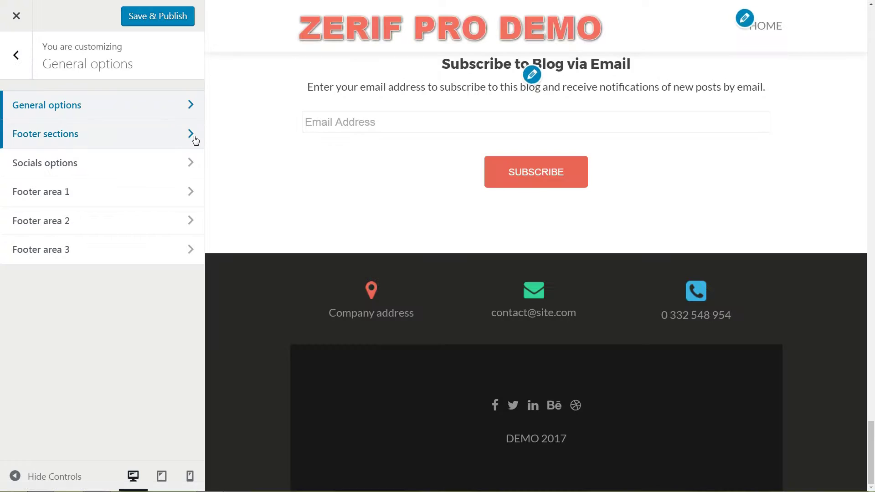
Replace the tel: link markup in the footer Phone number field with the plain number
click(187, 133)
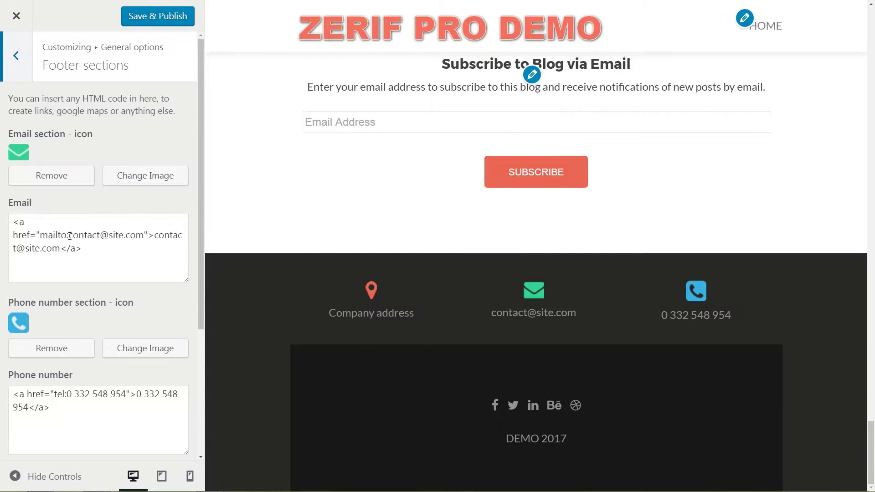
drag(68, 234, 145, 233)
drag(201, 260, 199, 384)
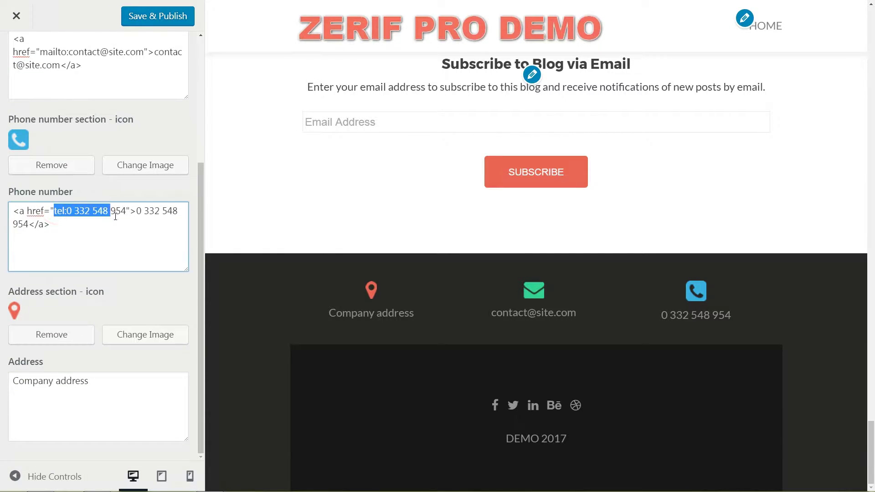
drag(81, 234, 10, 207)
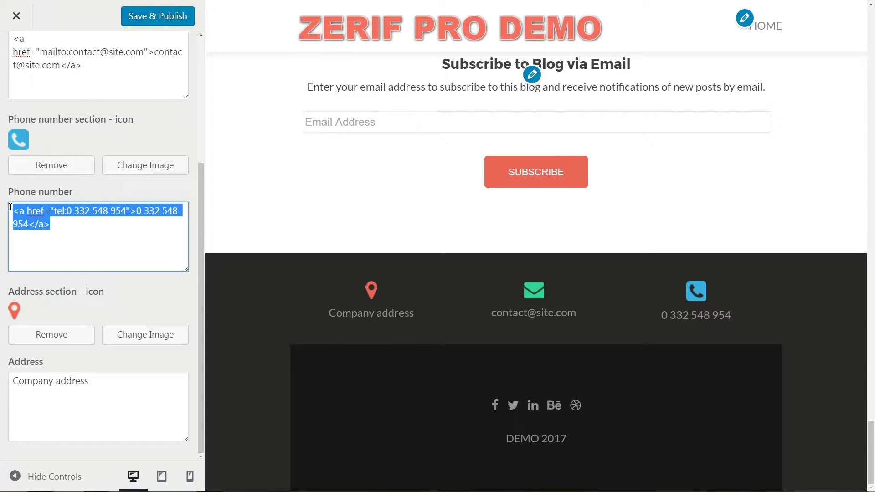
click(99, 234)
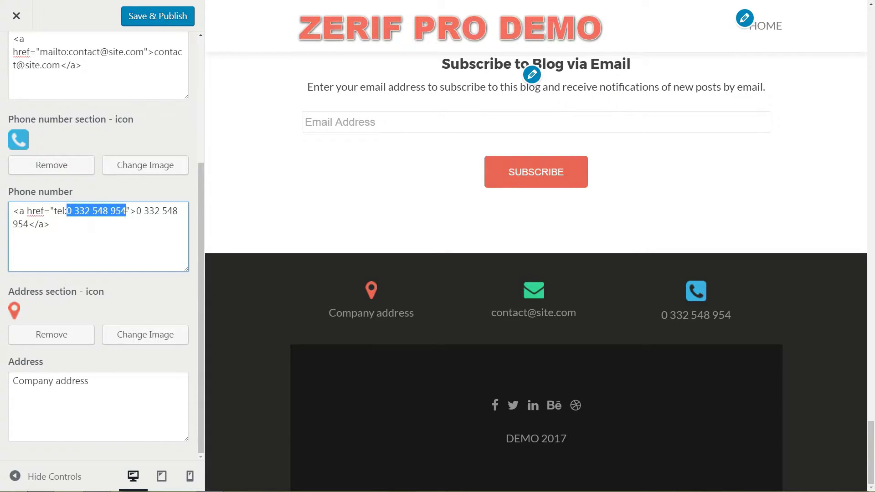
triple_click(57, 224)
key(ctrl+v)
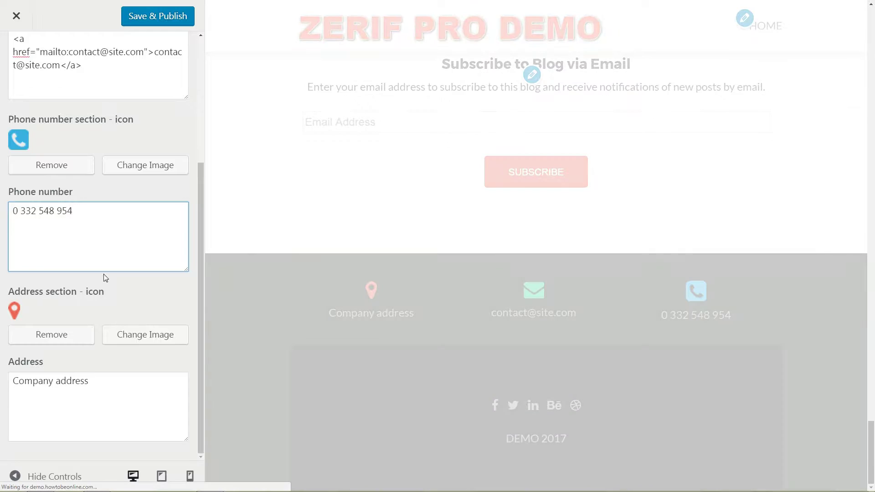
scroll(198, 340, up, 5)
click(17, 64)
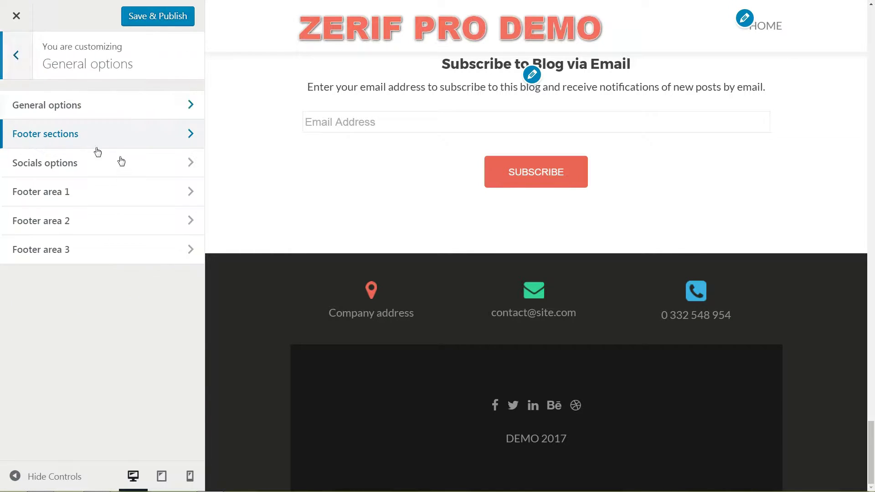
click(188, 163)
click(86, 120)
click(72, 165)
click(53, 209)
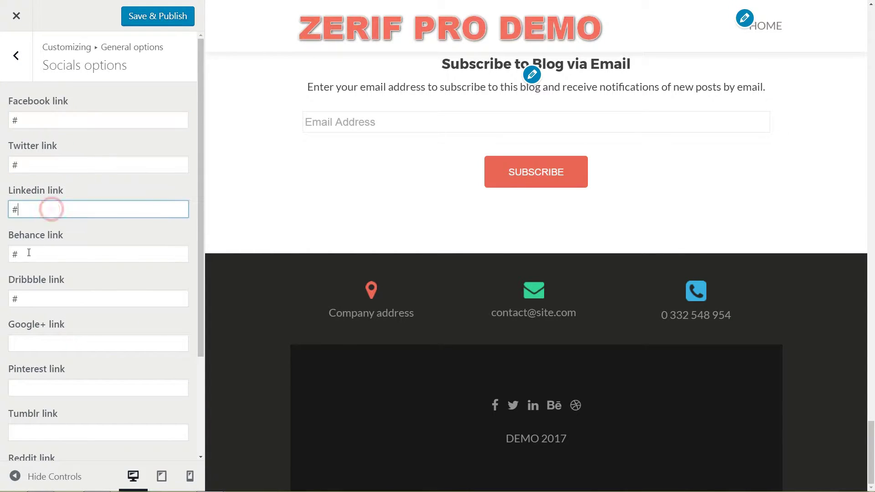
click(82, 254)
drag(22, 119, 7, 120)
text(https://facebook.com)
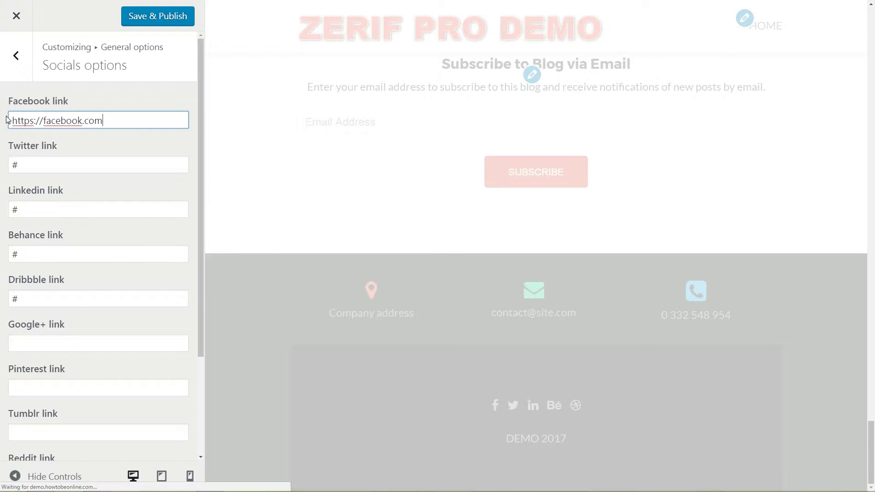
click(121, 164)
click(16, 55)
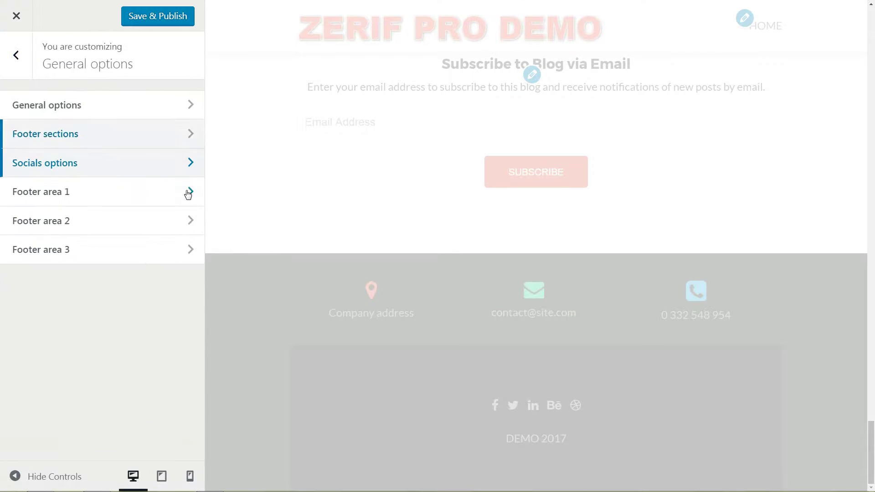
Browse Footer area 1's available widgets, then Save & Publish the Customizer changes
click(188, 192)
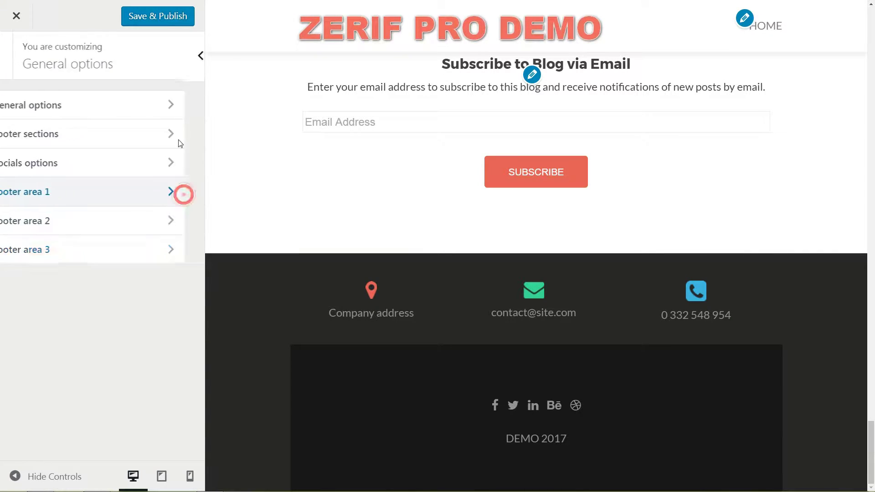
click(184, 191)
click(154, 101)
scroll(306, 182, down, 10)
scroll(306, 182, up, 10)
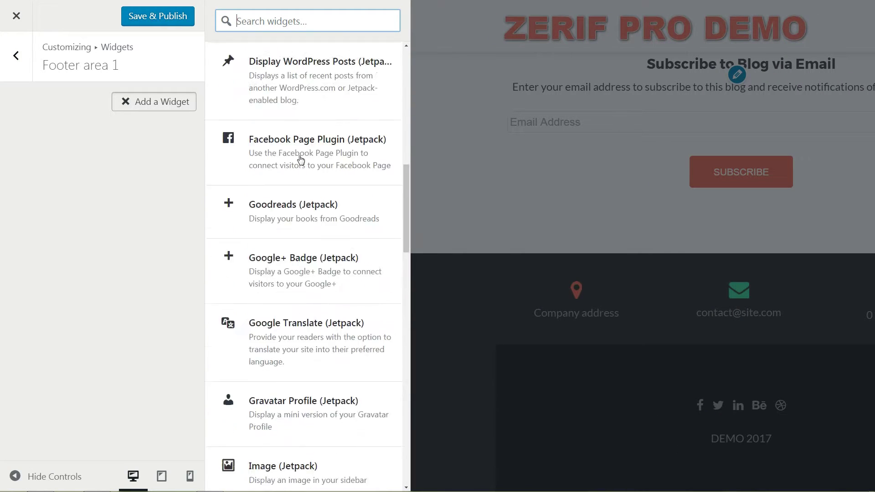
click(17, 58)
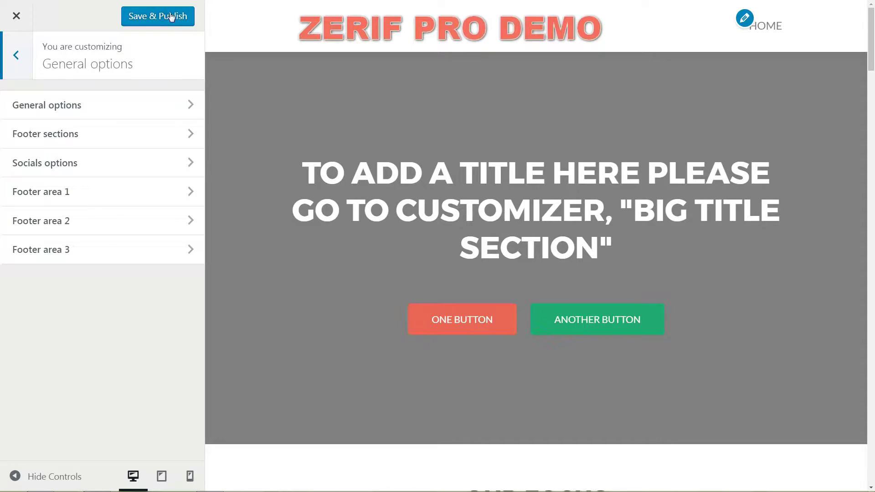
click(171, 16)
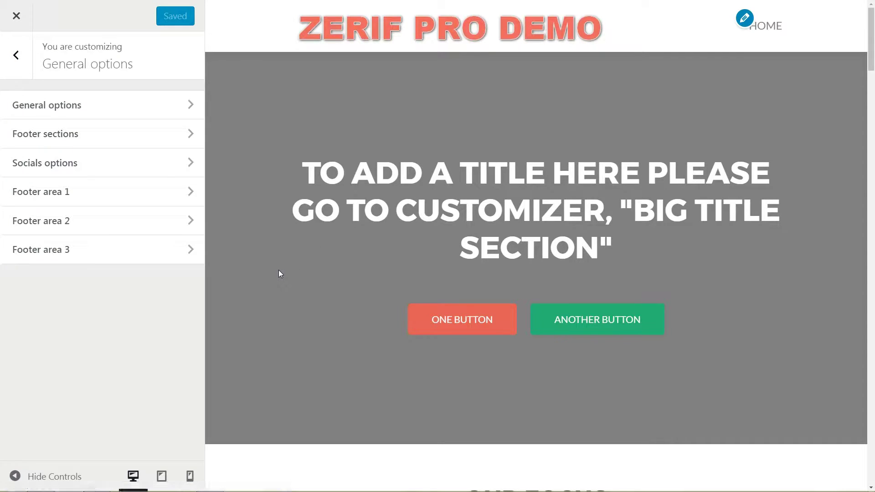
click(30, 64)
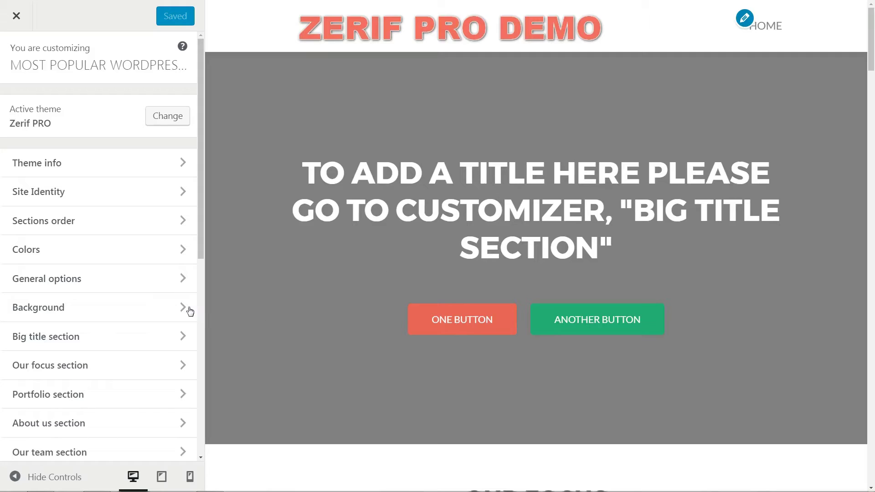
Look through the background, background image, slider and video settings
click(187, 306)
click(194, 105)
click(16, 55)
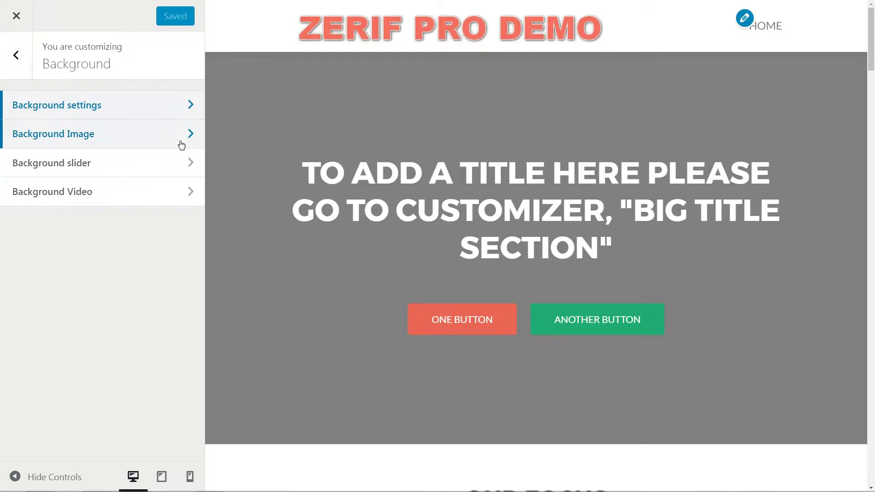
click(182, 136)
click(13, 59)
click(45, 162)
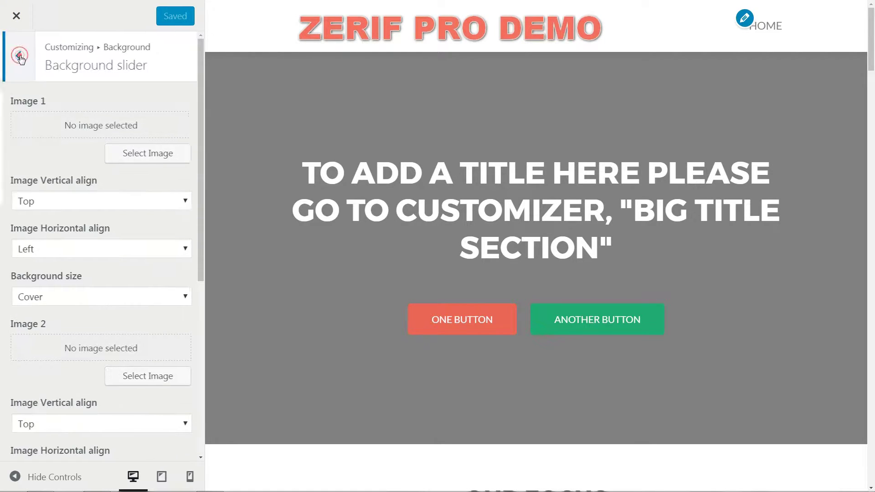
click(16, 55)
click(169, 196)
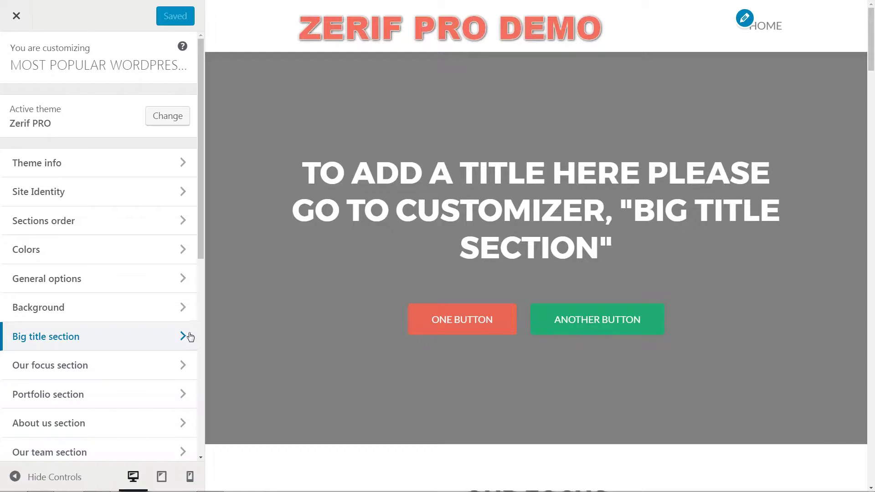
In the Big title section, tick and untick 'Hide big title section?', then open Content
click(184, 337)
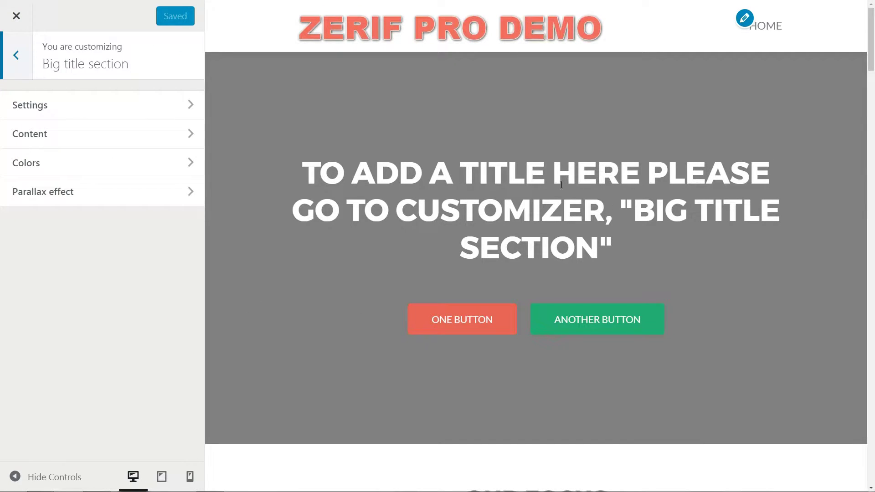
drag(377, 176, 287, 165)
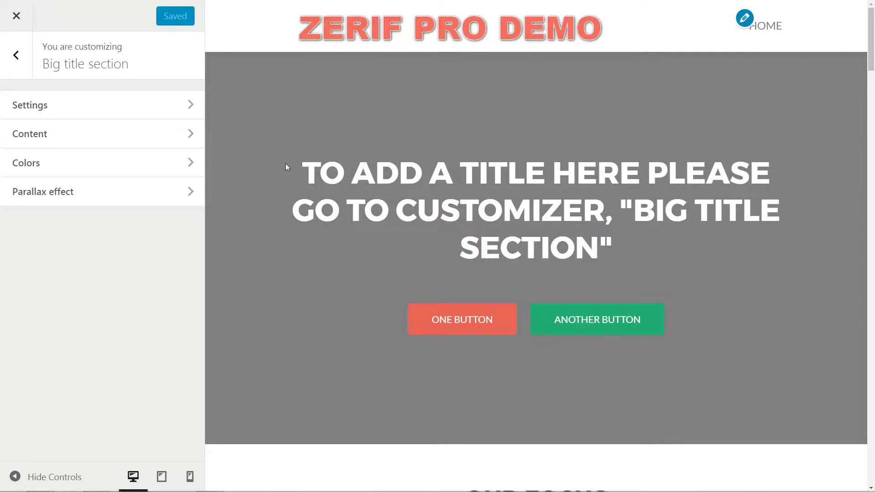
click(189, 108)
click(13, 104)
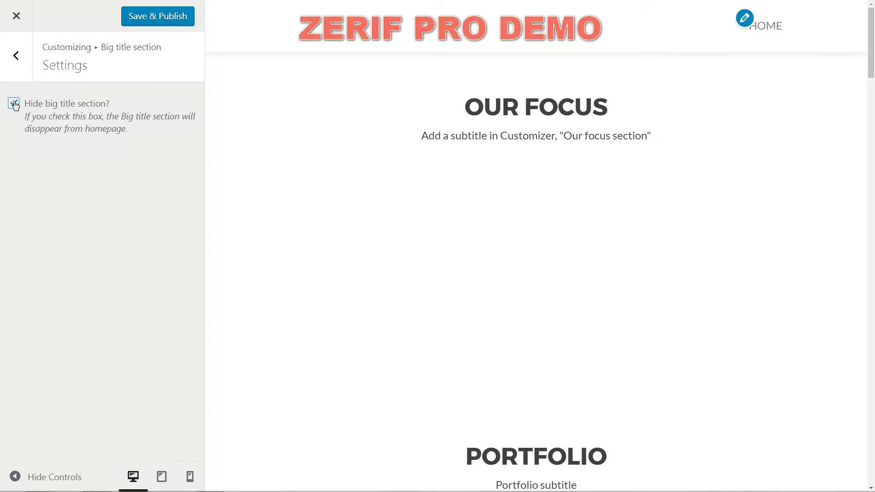
click(13, 104)
click(16, 56)
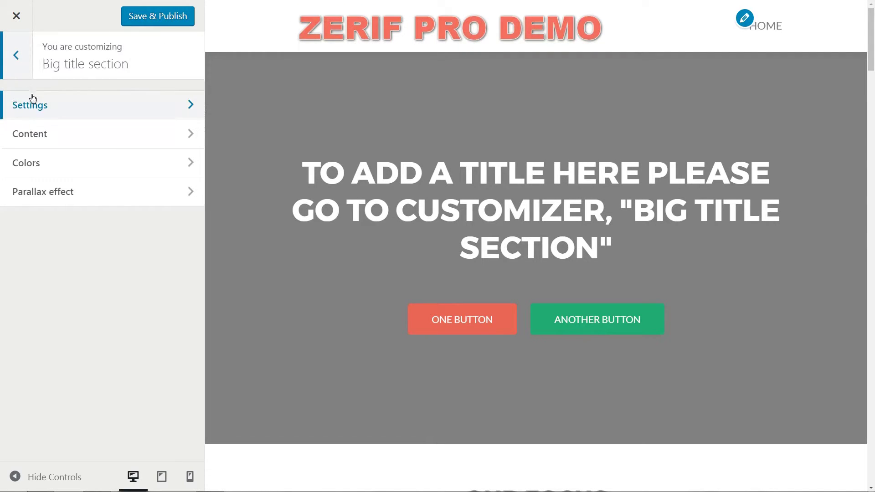
click(189, 134)
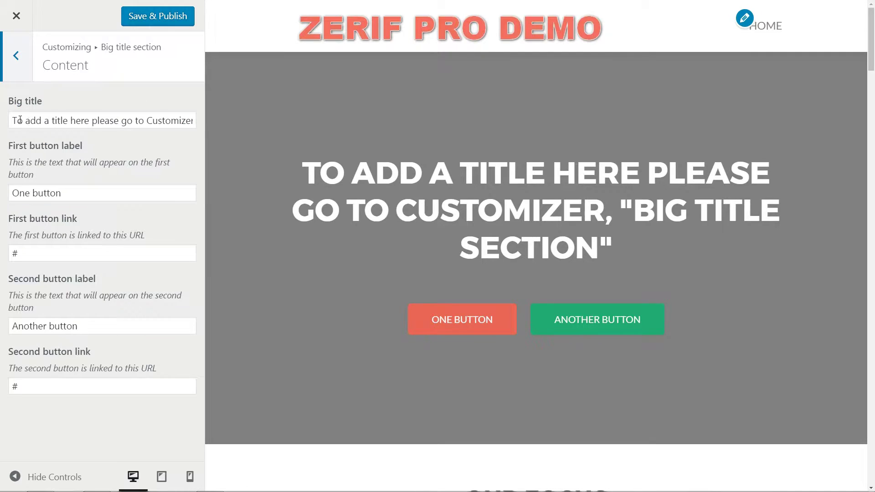
Replace the big title text with 'ZERIF Pro DEMO'
drag(14, 119, 231, 121)
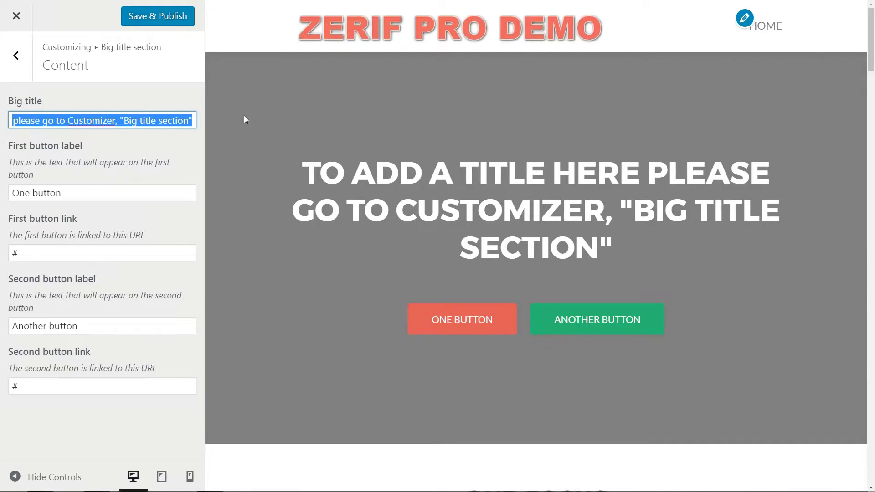
text(DEMO)
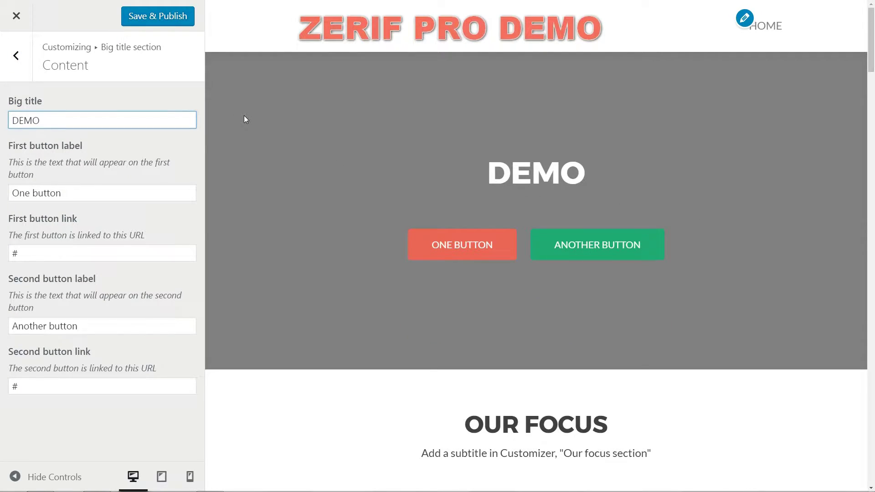
key(BackSpace)
key(BackSpace)
key(BackSpace)
key(BackSpace)
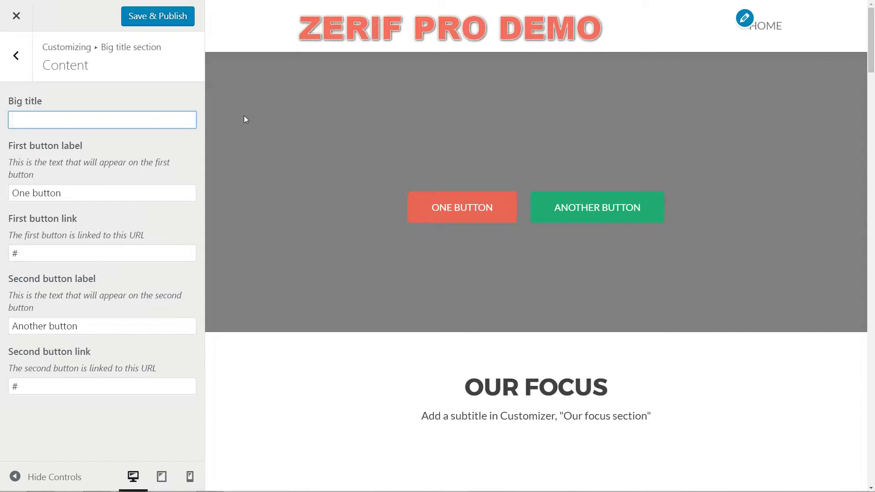
text(ZERIF Pro)
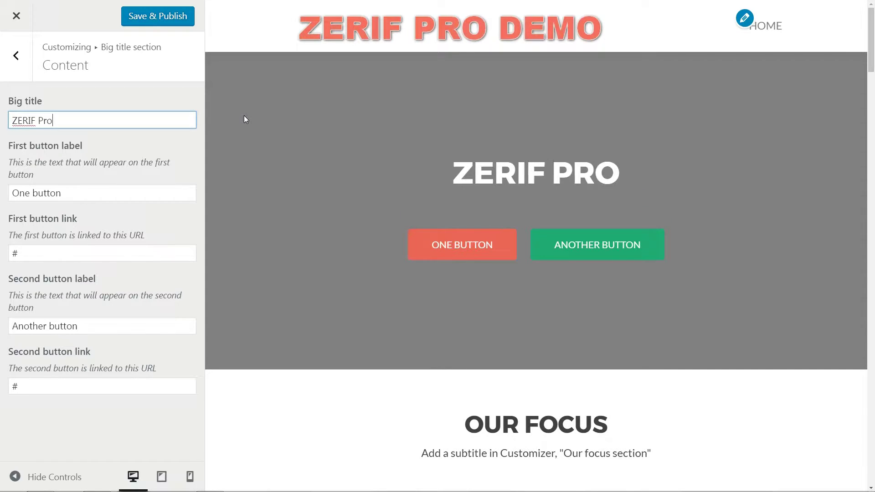
text( DEMO)
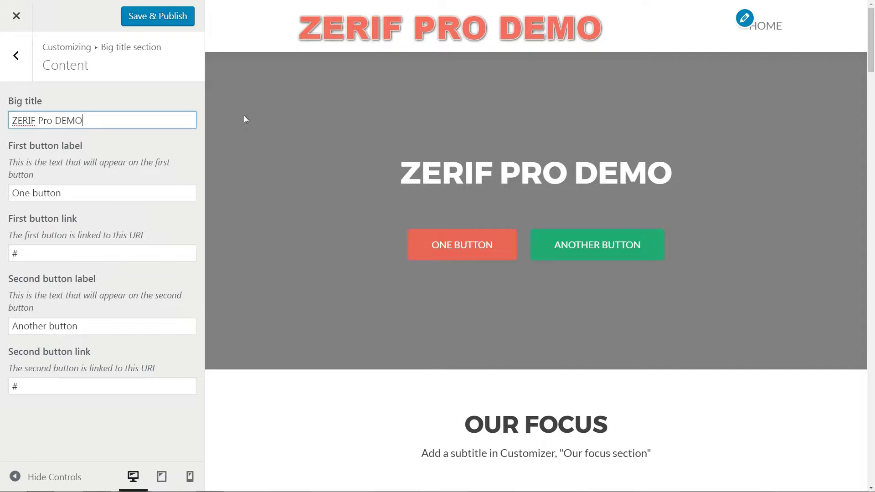
Delete both button labels, then undo to restore ONE BUTTON and ANOTHER BUTTON
drag(73, 191, 5, 203)
key(BackSpace)
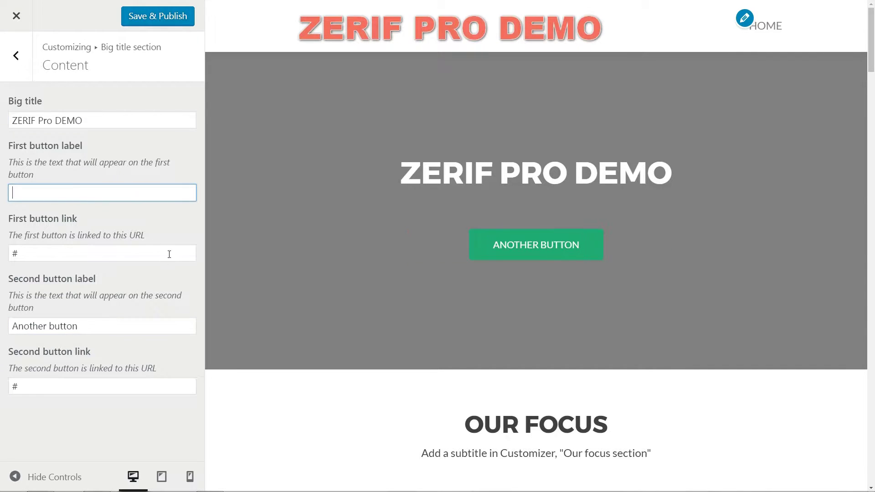
triple_click(97, 320)
key(BackSpace)
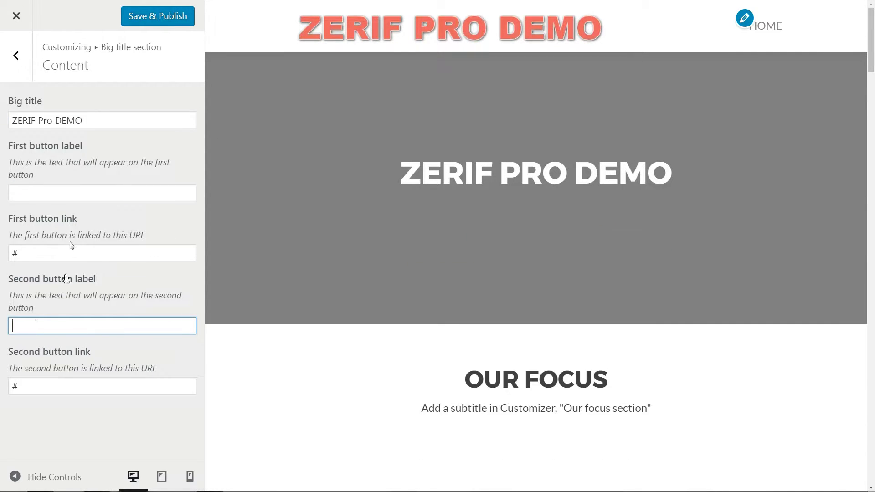
key(ctrl+z)
key(ctrl+z)
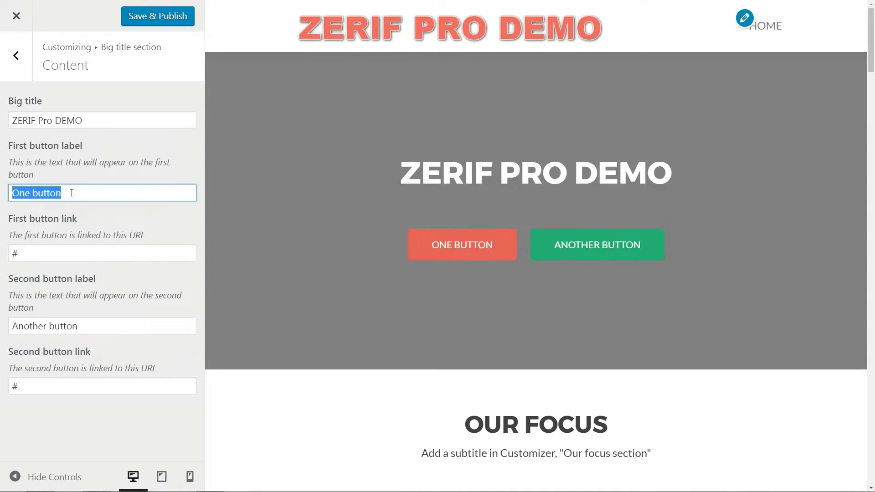
click(70, 194)
Make the first button background red with an orange #dd9933 hover colour
click(16, 56)
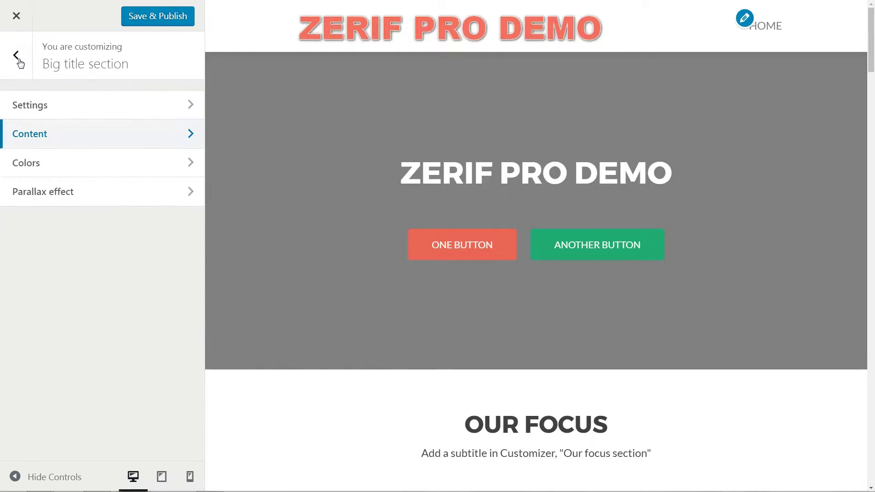
click(182, 162)
click(53, 214)
click(54, 372)
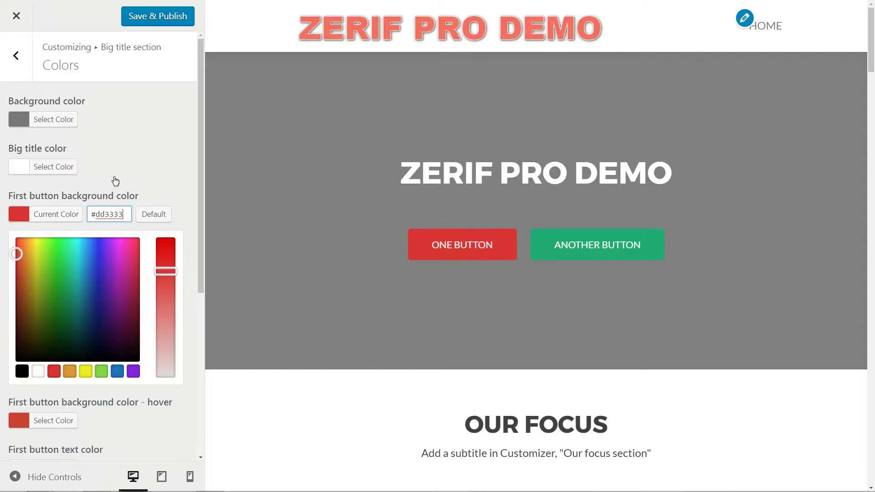
click(114, 178)
click(61, 262)
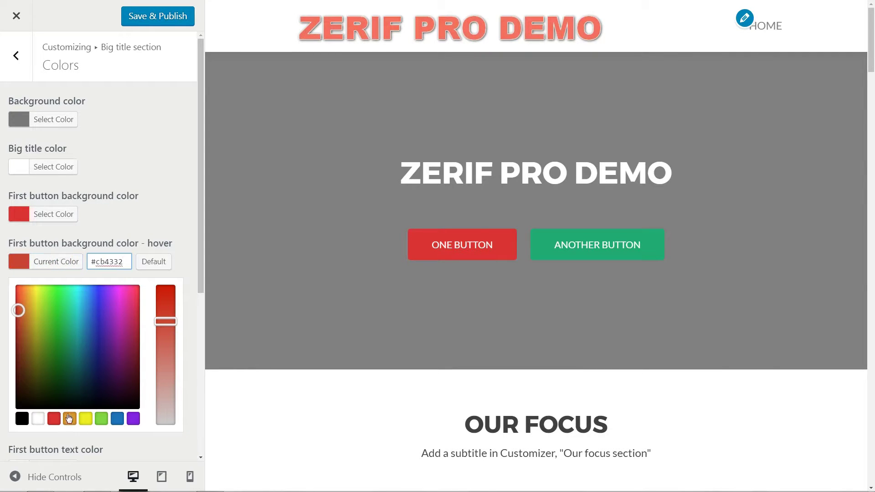
click(70, 419)
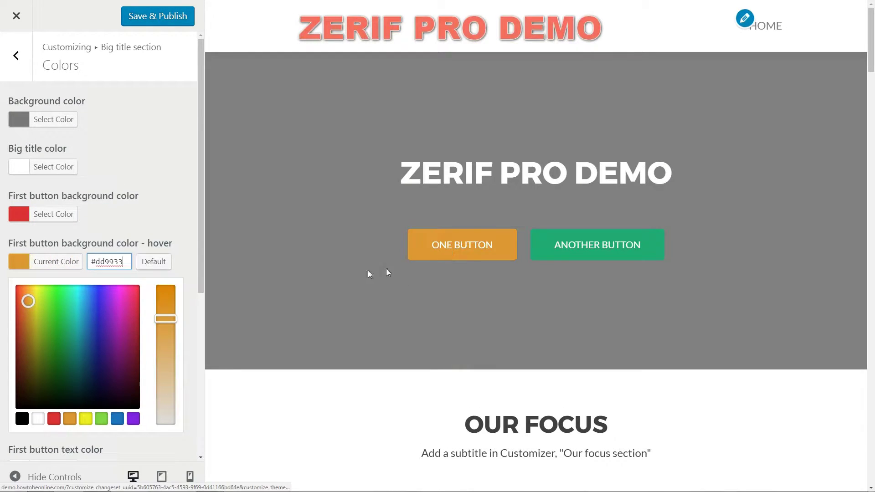
click(147, 189)
Turn on the parallax effect and set Image 1 to the snowdrop photo
scroll(151, 195, down, 3)
scroll(151, 196, up, 5)
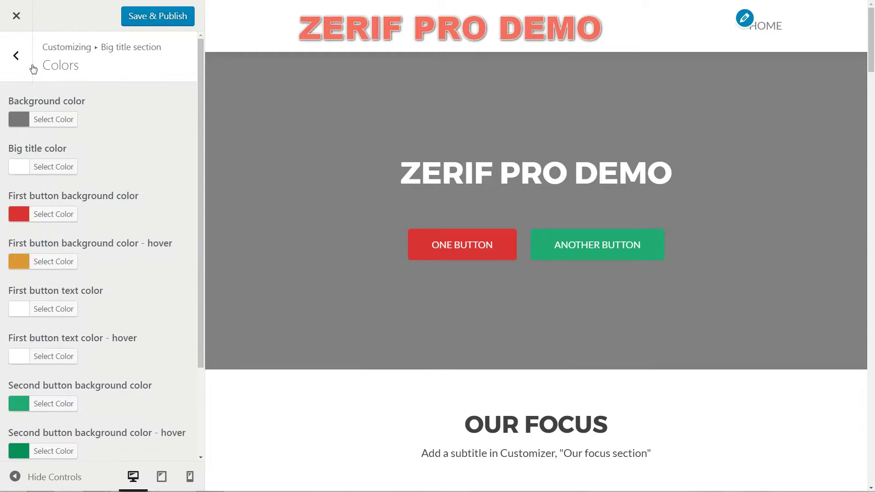
click(16, 55)
click(197, 195)
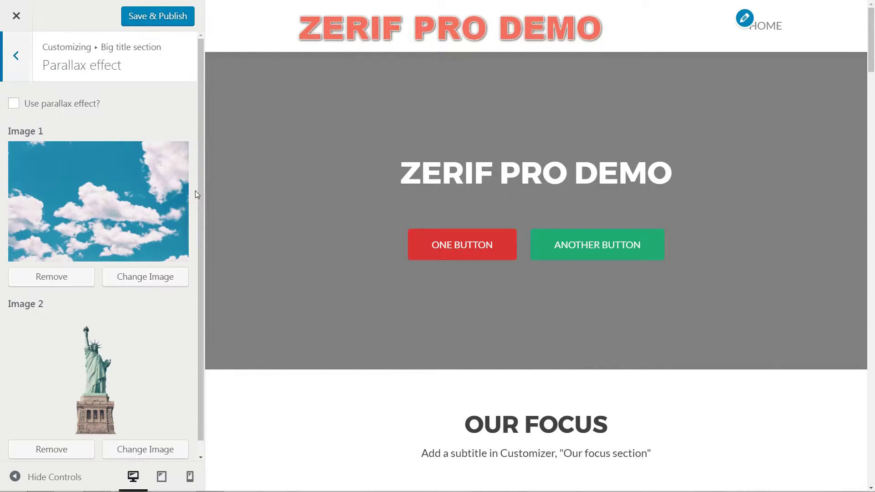
scroll(195, 191, down, 1)
click(13, 90)
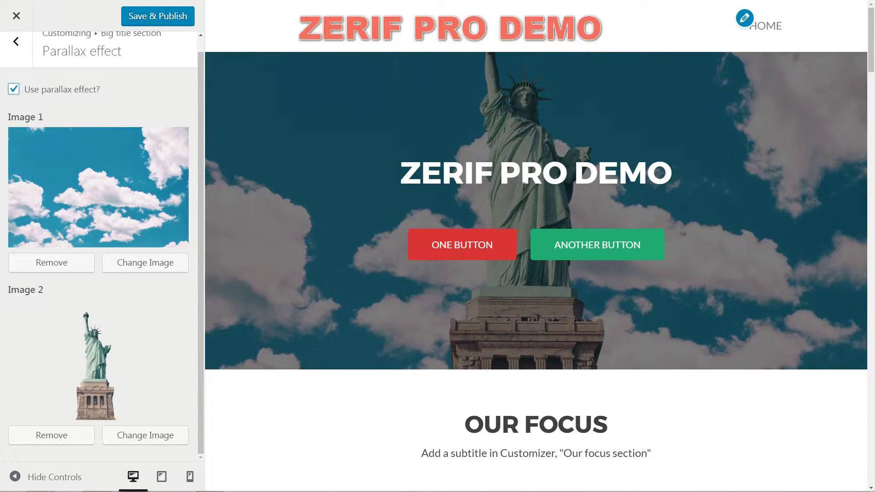
click(146, 265)
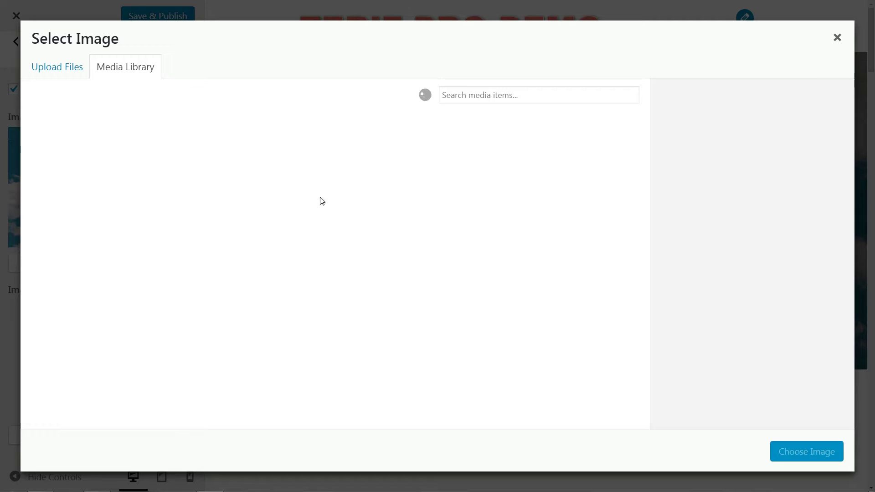
click(393, 181)
click(795, 454)
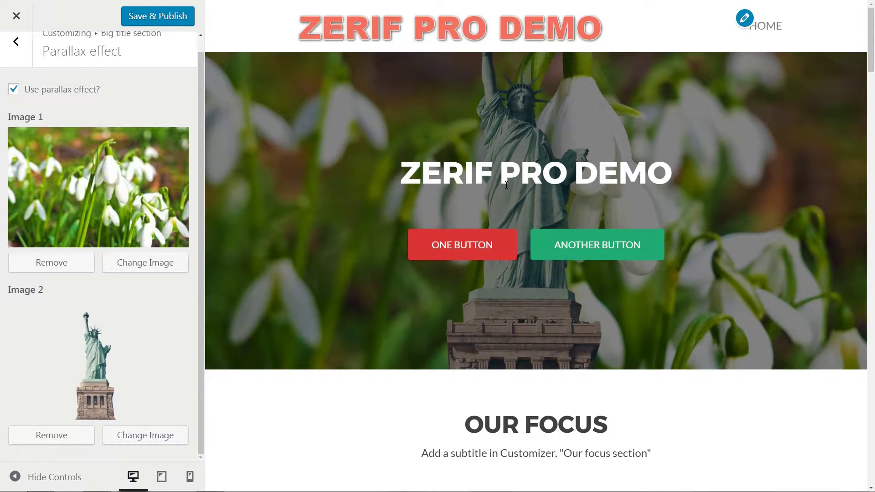
Show the Theme info links from the main Customizer list
click(22, 60)
click(22, 61)
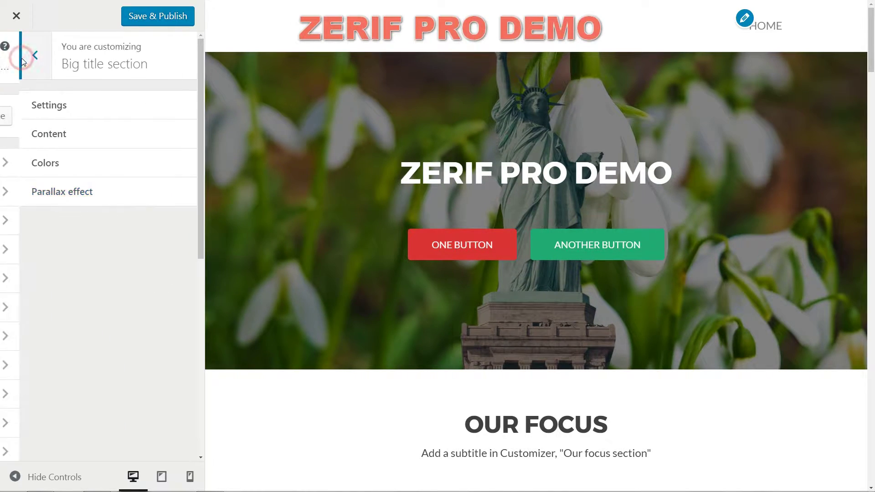
click(177, 165)
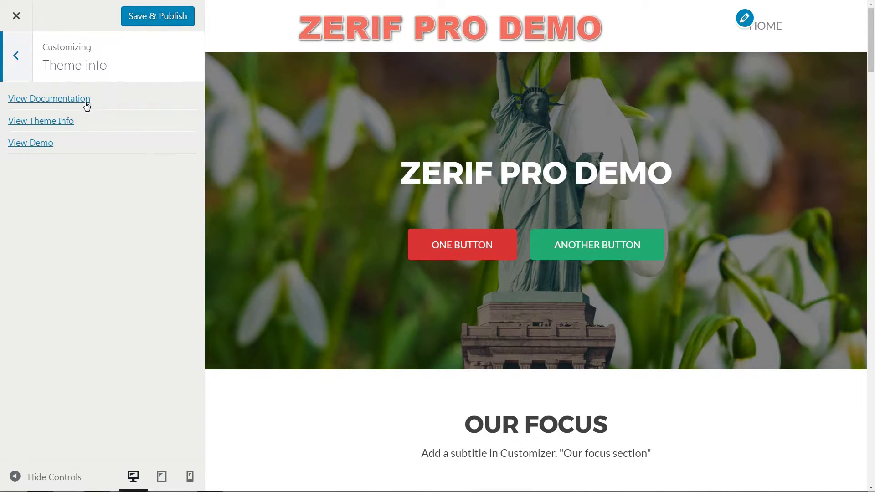
Open the Zerif Pro documentation and highlight the suggested sizes, including the 2048×1365px background
click(87, 106)
scroll(437, 273, down, 20)
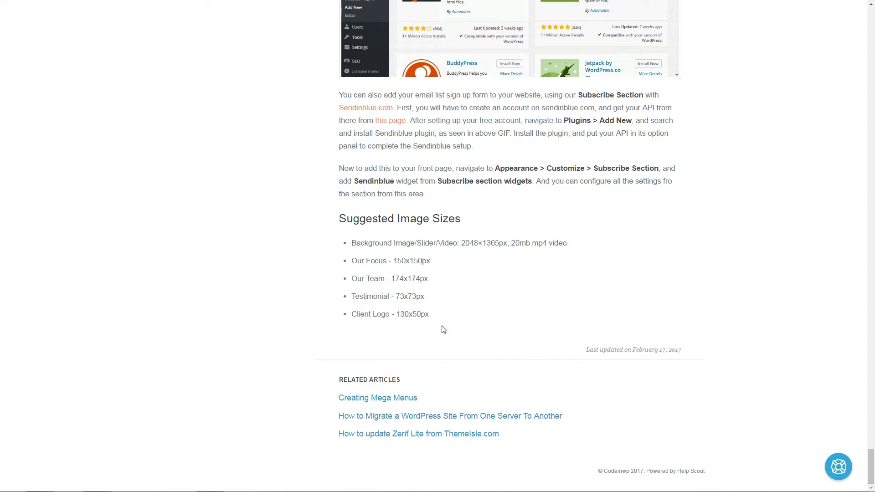
drag(434, 315, 352, 260)
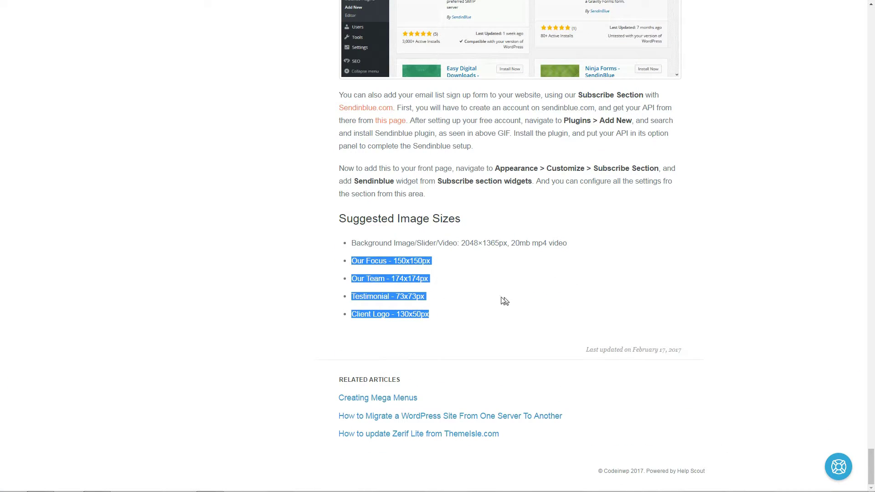
click(466, 297)
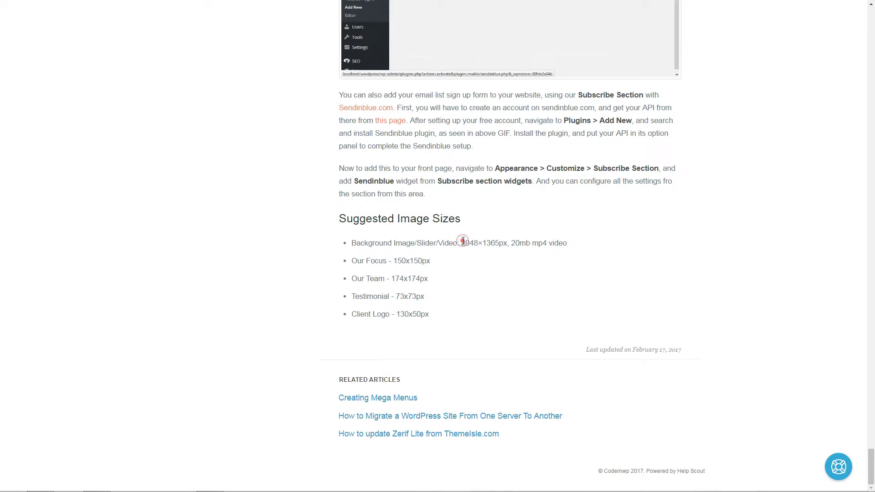
drag(463, 243, 506, 243)
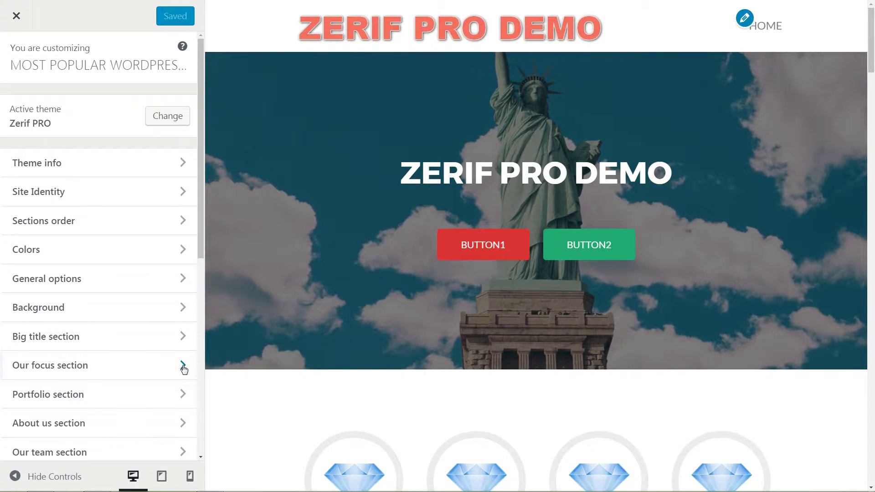
Give the Our focus section the title 'our focus section' and subtitle 'this is the subtitle'
click(183, 366)
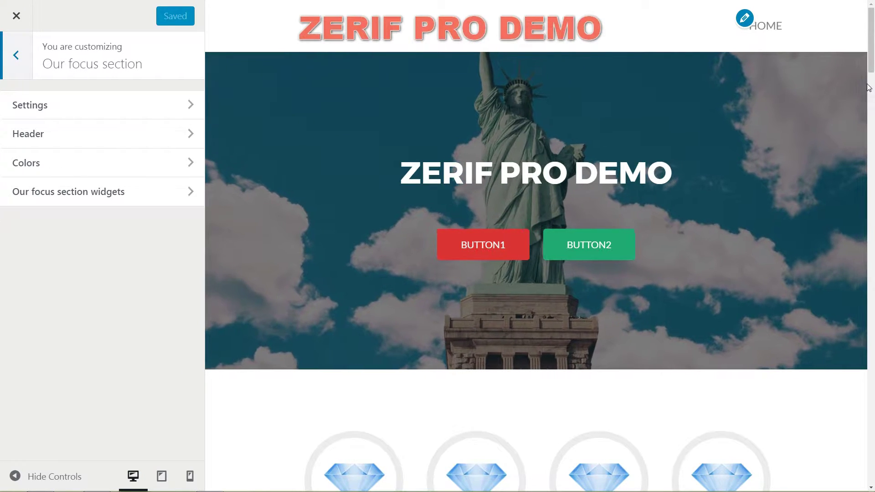
click(729, 401)
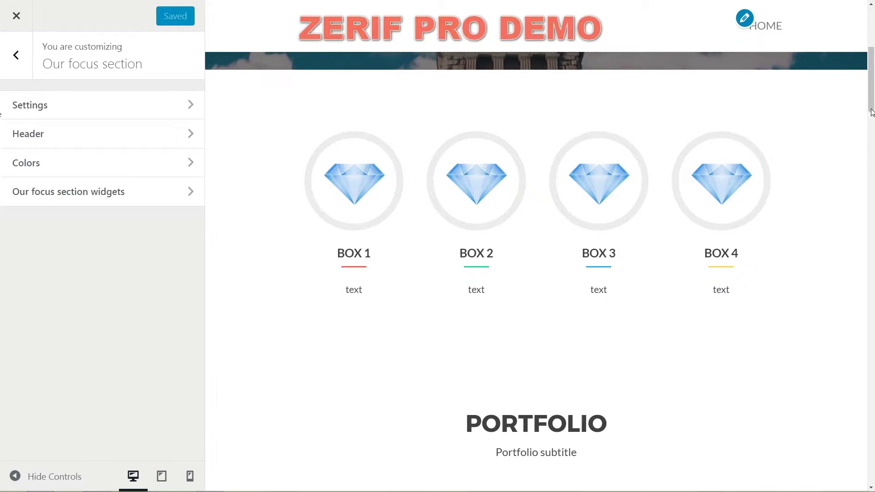
drag(870, 105, 873, 114)
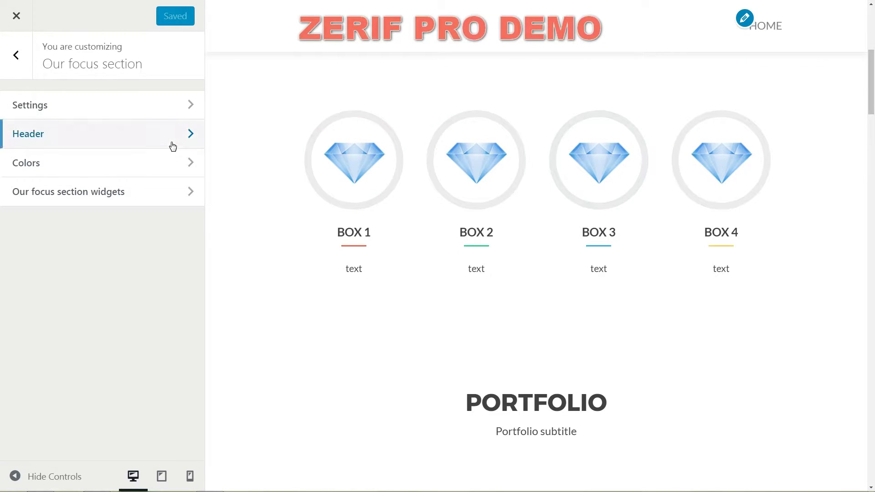
click(192, 139)
click(74, 121)
text(our )
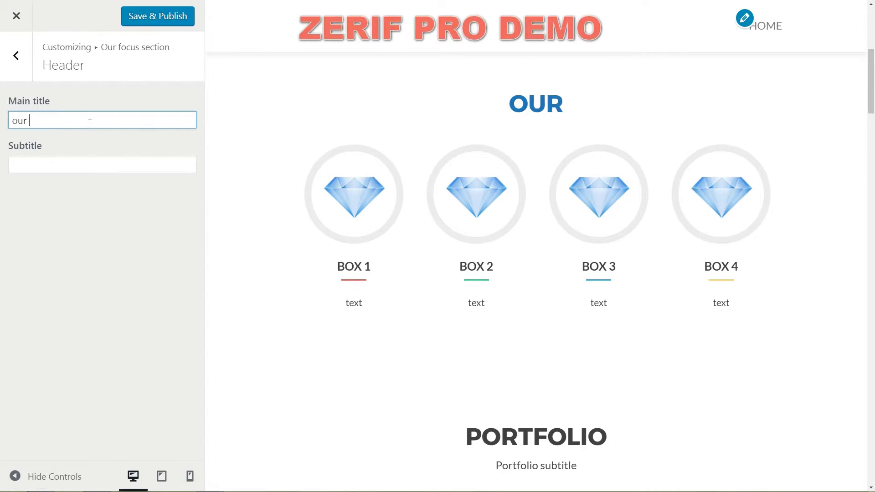
text(focus section)
key(Tab)
text(this is)
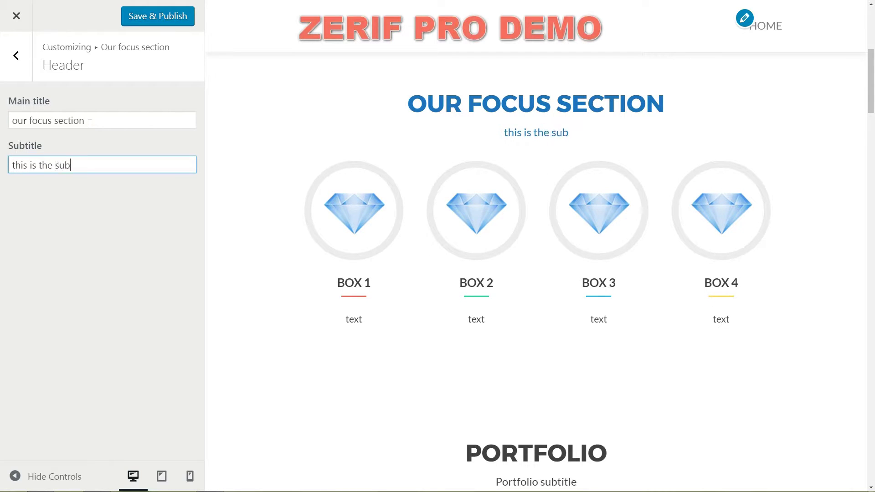
text( the subtitle)
Review the Our focus background, title, box title, box text and hover border colours
click(16, 56)
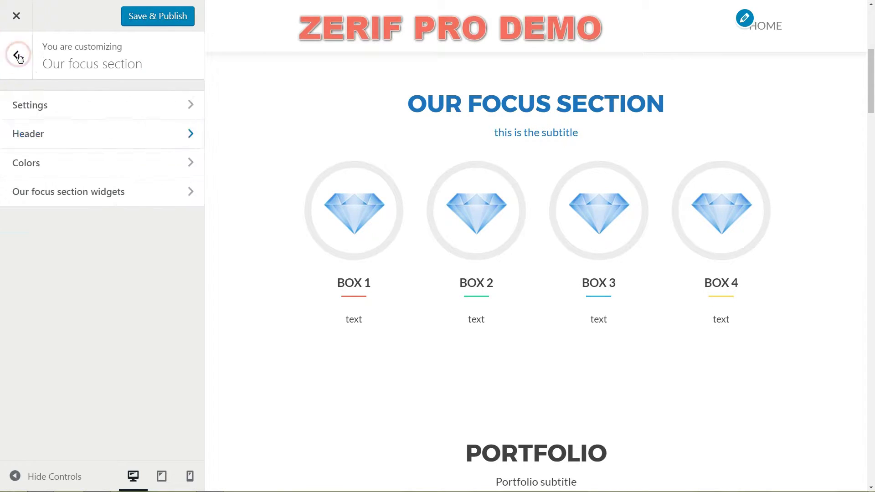
click(193, 161)
click(61, 121)
click(60, 120)
click(55, 167)
click(54, 168)
click(55, 215)
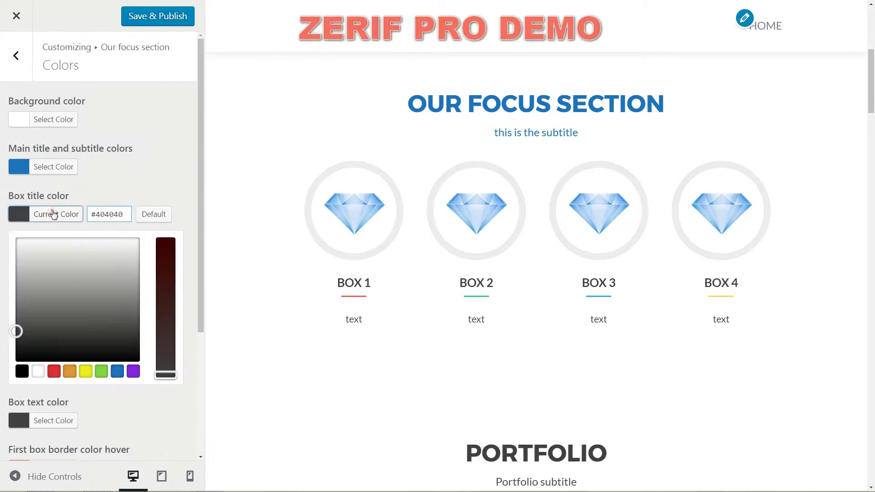
click(54, 215)
click(58, 241)
click(59, 241)
click(75, 287)
click(75, 287)
Add a Zerif Our focus widget titled 'Widget title #1' with 'Text content for the Widget'
scroll(59, 338, up, 1)
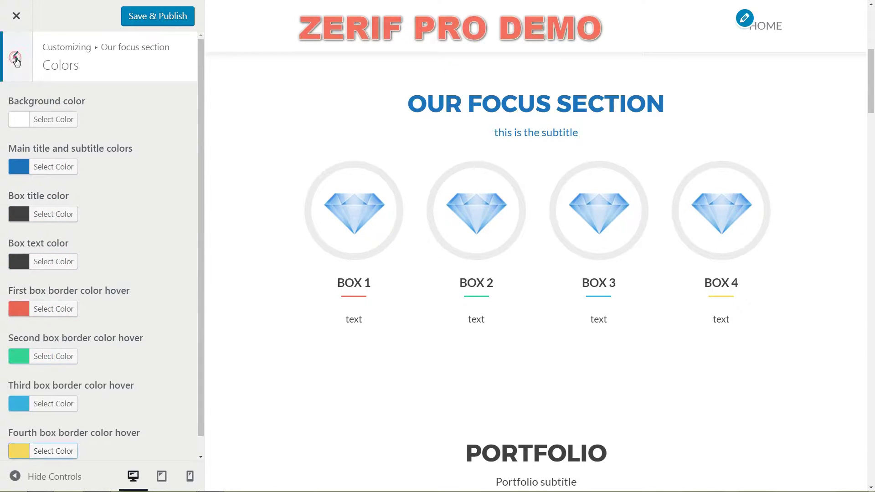
click(16, 56)
click(186, 191)
click(154, 101)
click(84, 155)
text(Widget title #1)
click(80, 205)
text(Text)
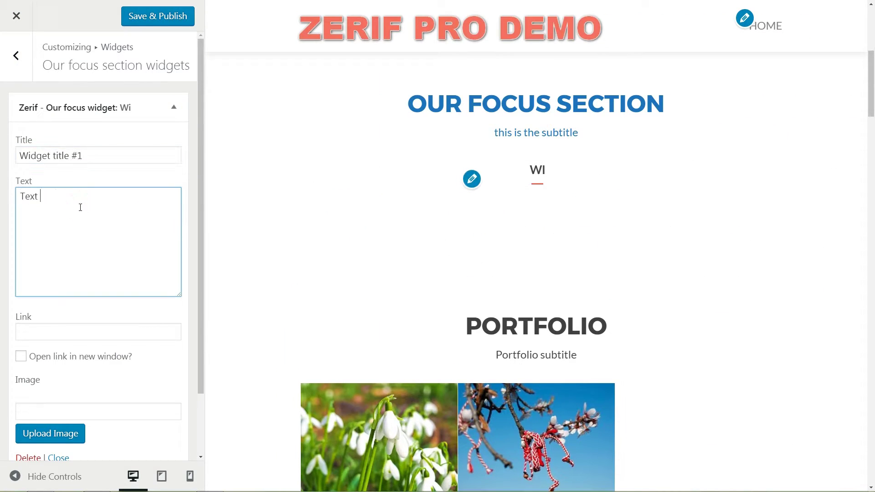
text( content for the Widget)
key(ctrl+a)
Upload the Z logo image and set it as the widget's image
click(98, 332)
click(50, 434)
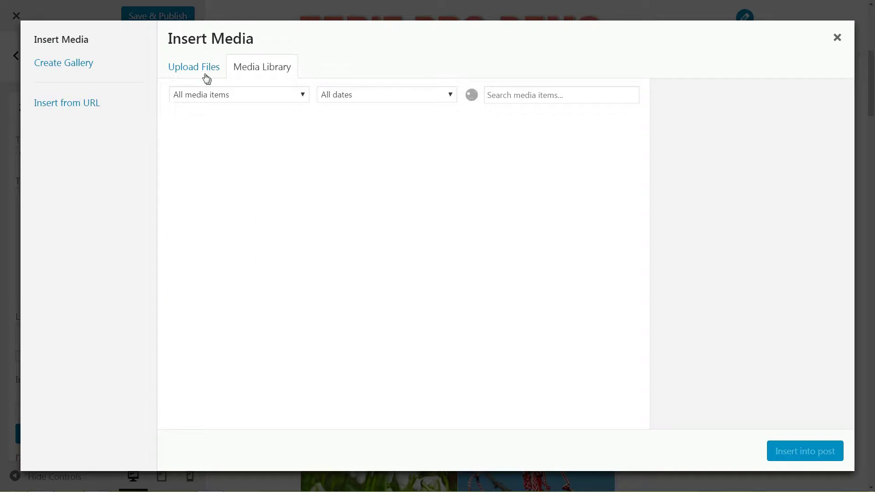
click(195, 68)
click(508, 254)
double_click(332, 155)
click(801, 449)
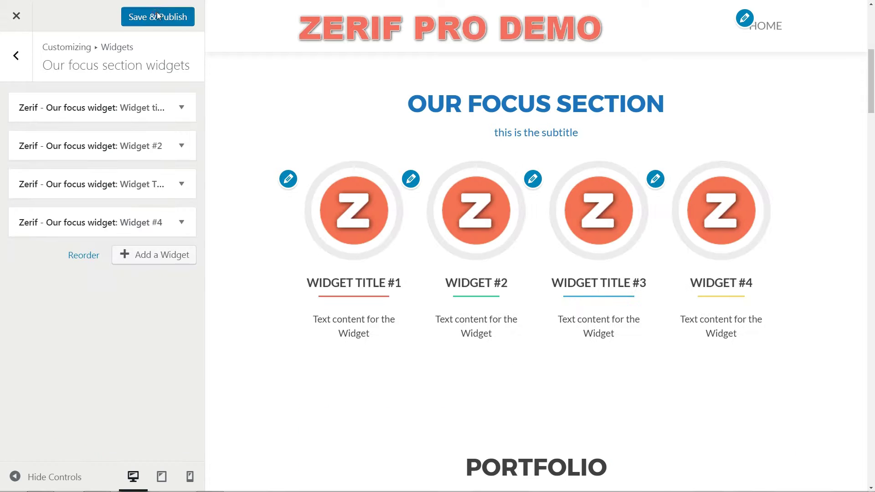
Publish the changes and go to the Portfolio section's display settings
click(157, 13)
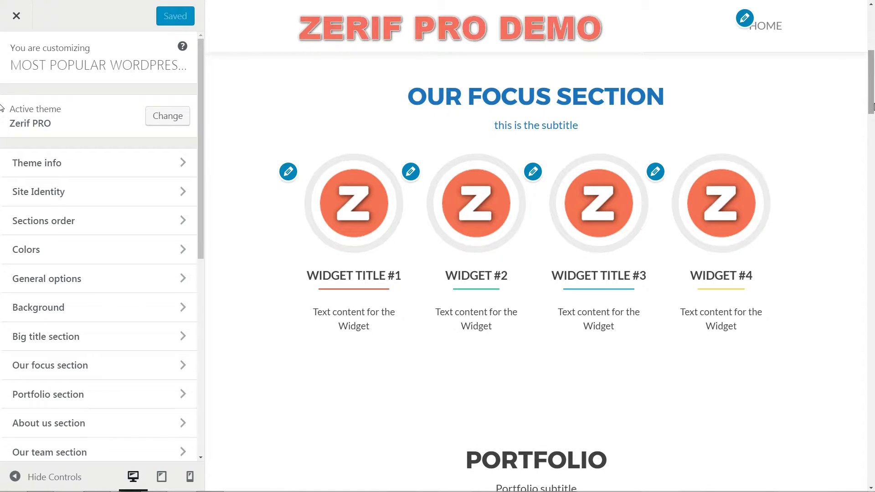
drag(873, 108, 865, 165)
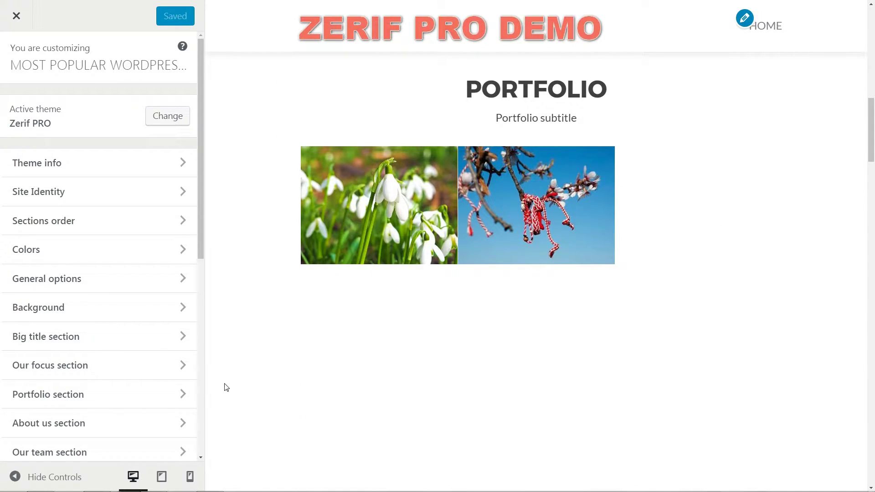
click(185, 393)
click(65, 104)
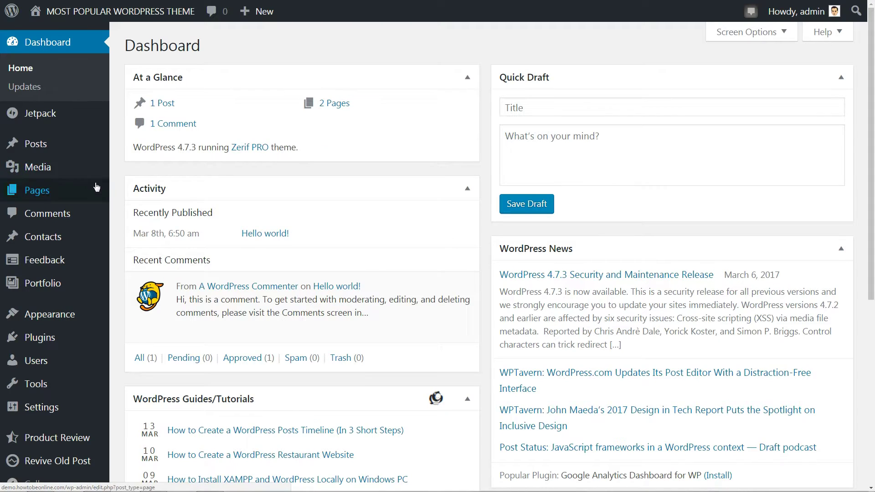
Start a new portfolio item with its title and body text, and set a featured image
mouse_move(77, 286)
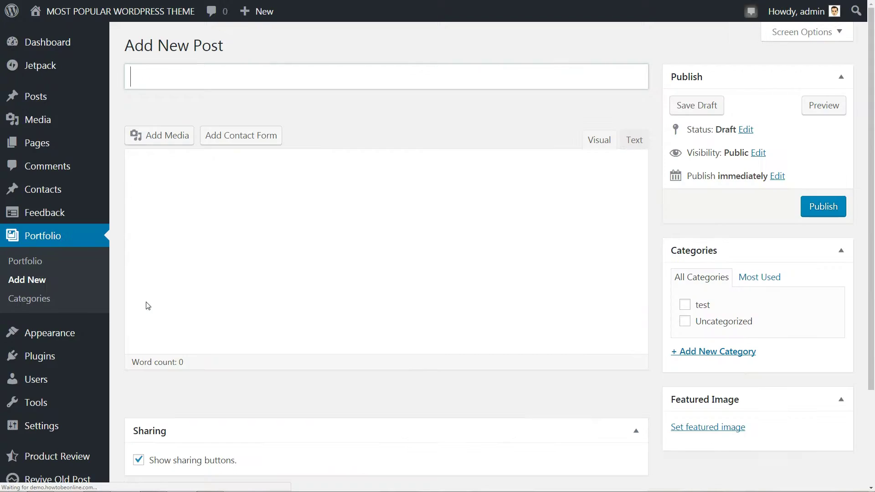
click(167, 79)
text(Portfolio item #1)
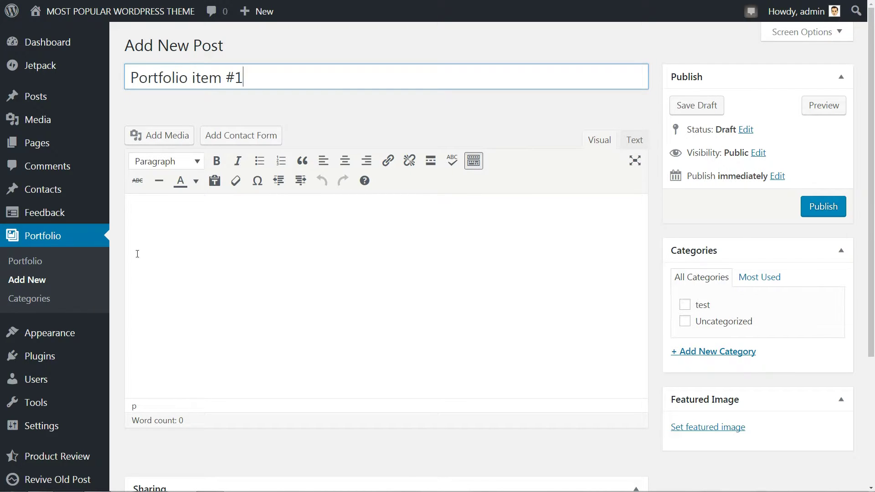
click(165, 202)
text(Text for the portfolio item)
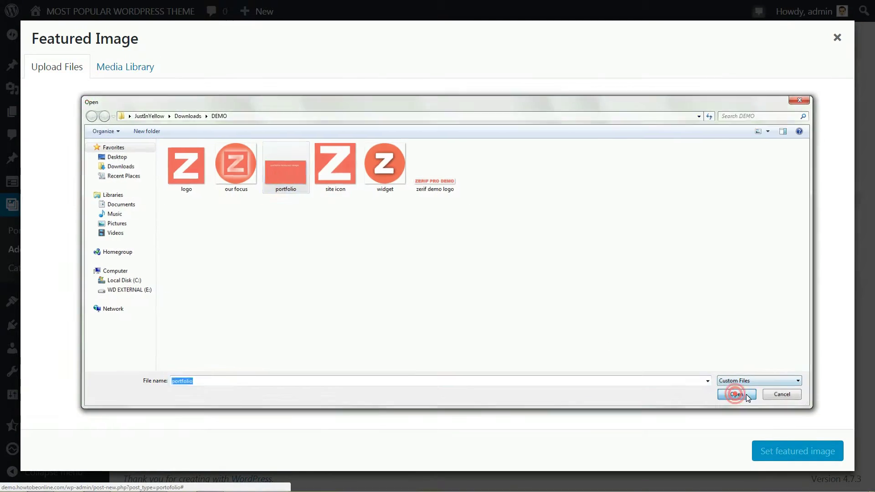
click(738, 392)
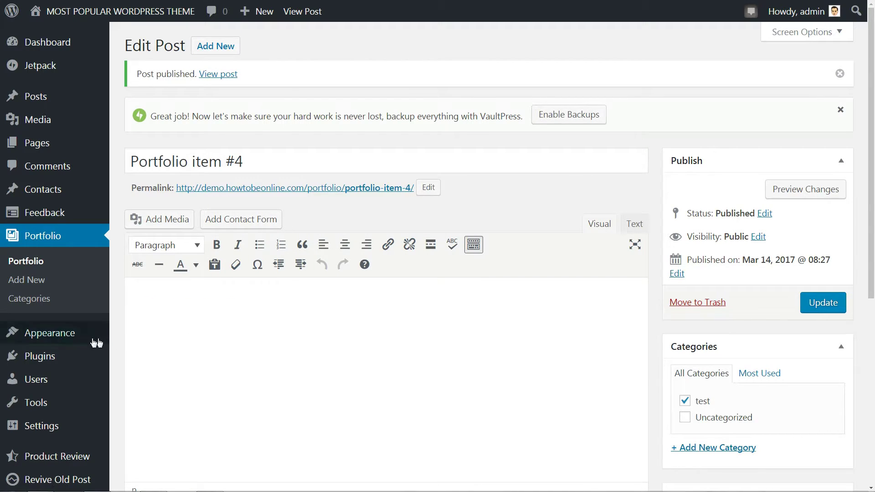
Check the live front page's portfolio by viewing Portfolio item #4 in its lightbox
mouse_move(92, 342)
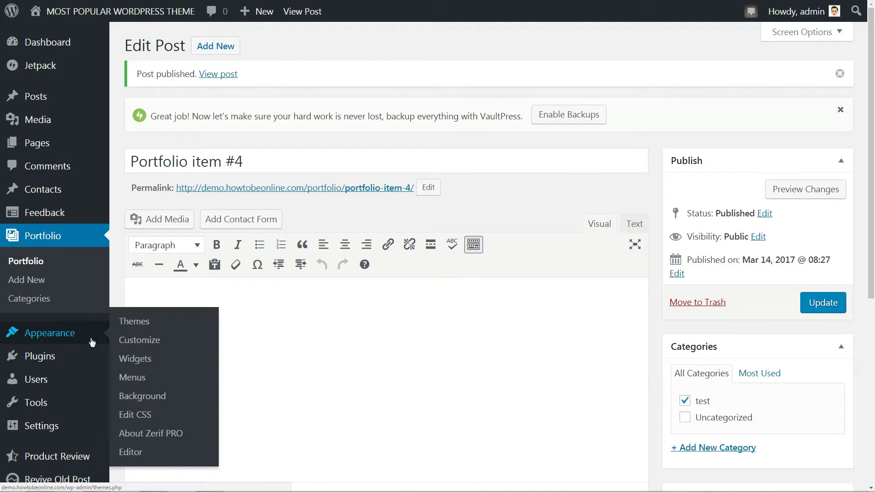
click(151, 343)
click(179, 303)
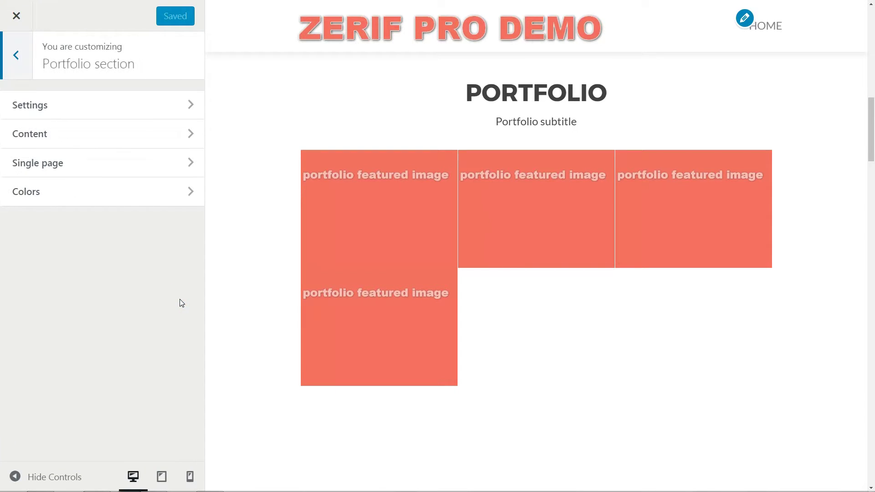
click(17, 19)
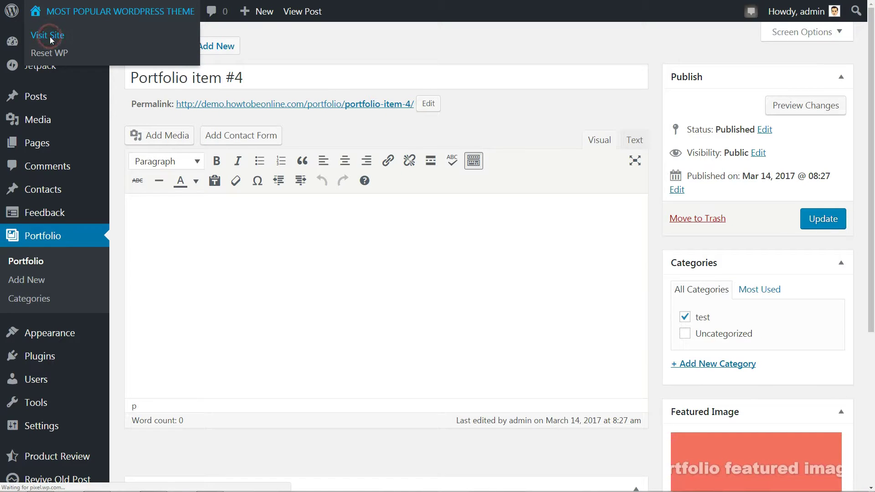
click(50, 37)
scroll(823, 183, down, 15)
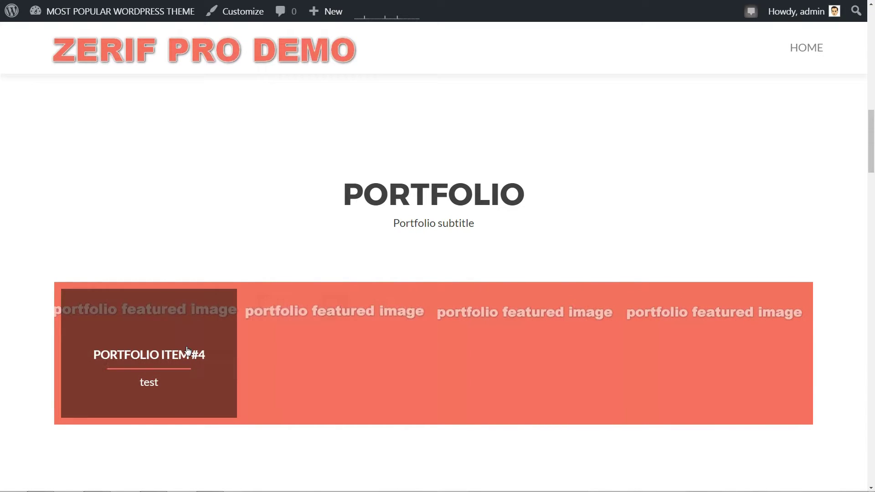
click(179, 358)
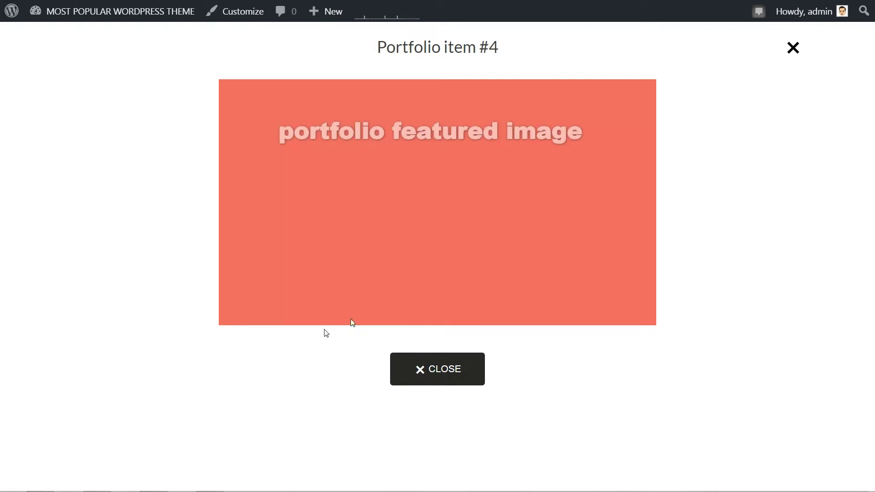
click(438, 374)
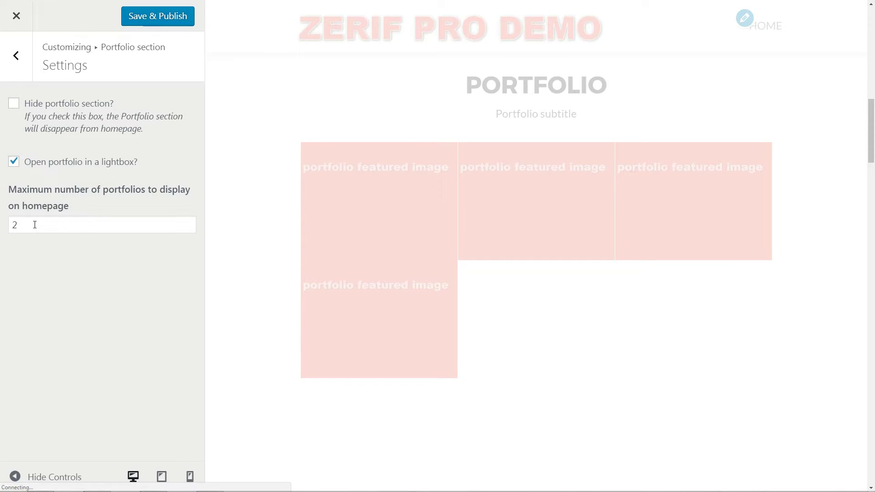
Limit the homepage portfolio to a maximum of 3 items
drag(39, 226, 2, 229)
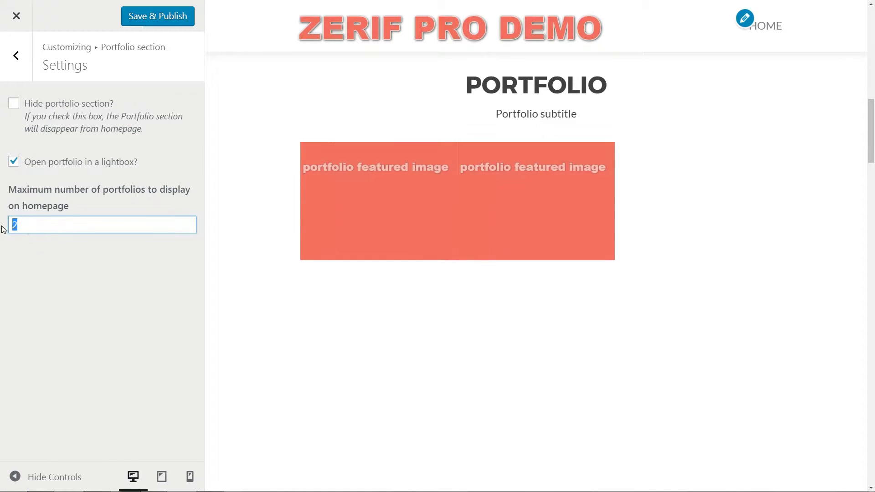
click(39, 258)
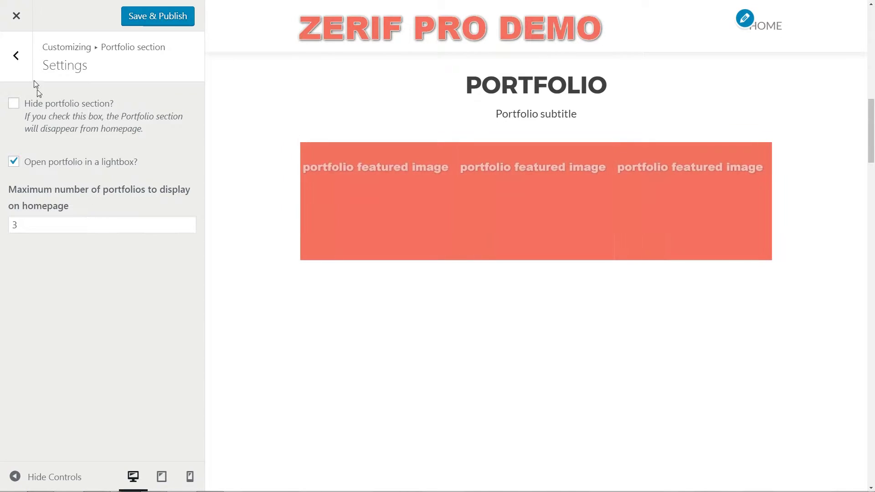
click(18, 56)
Review the portfolio background and main title colours
click(184, 191)
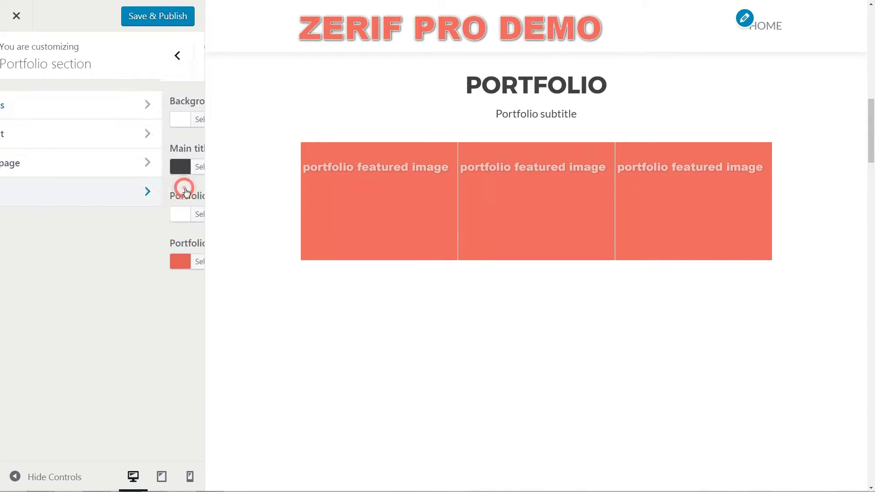
click(67, 120)
click(66, 119)
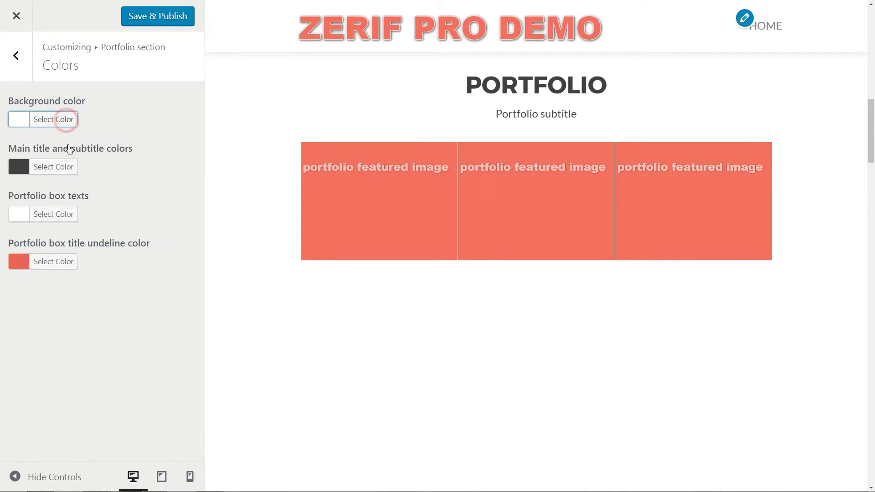
click(67, 167)
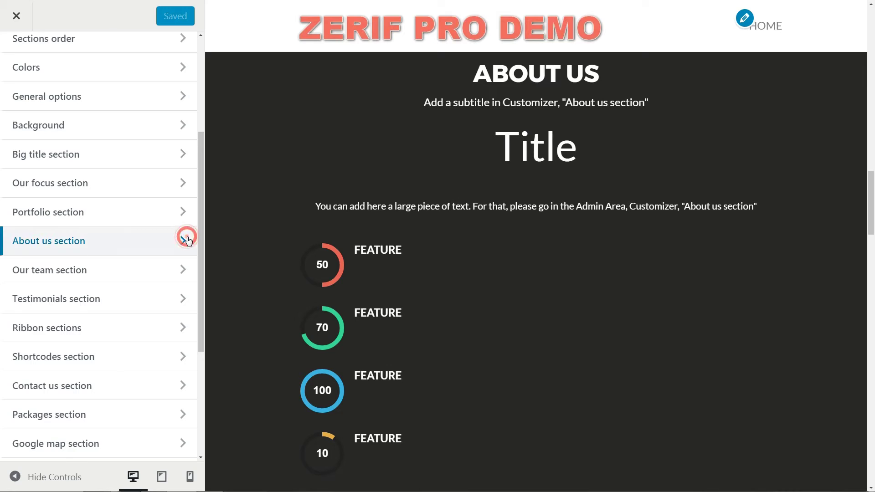
Toggle the About us section's visibility off and back on
click(186, 235)
click(189, 106)
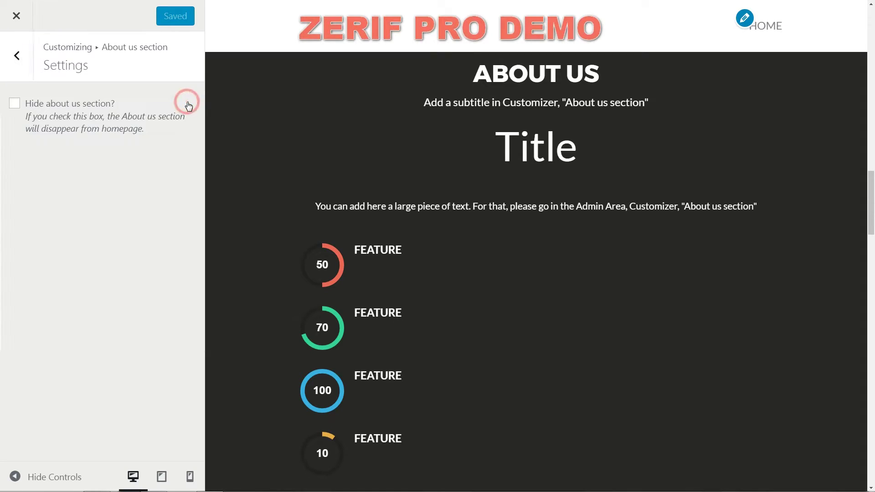
click(13, 107)
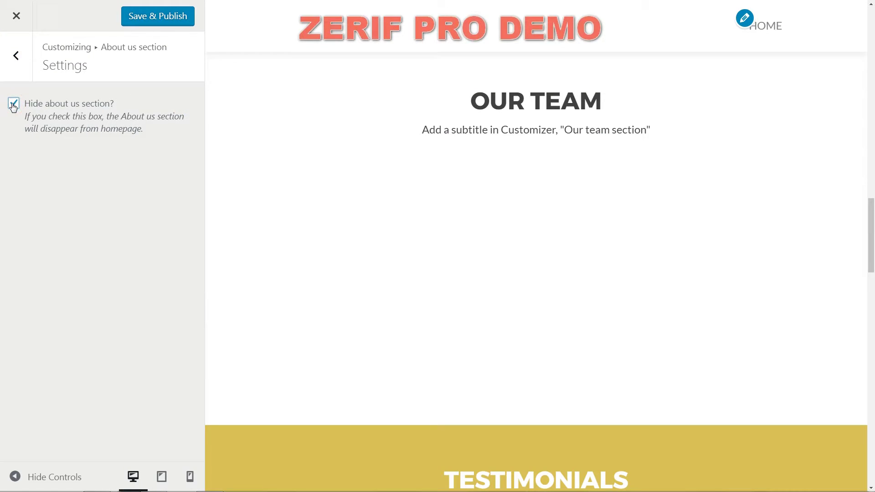
click(13, 105)
click(16, 56)
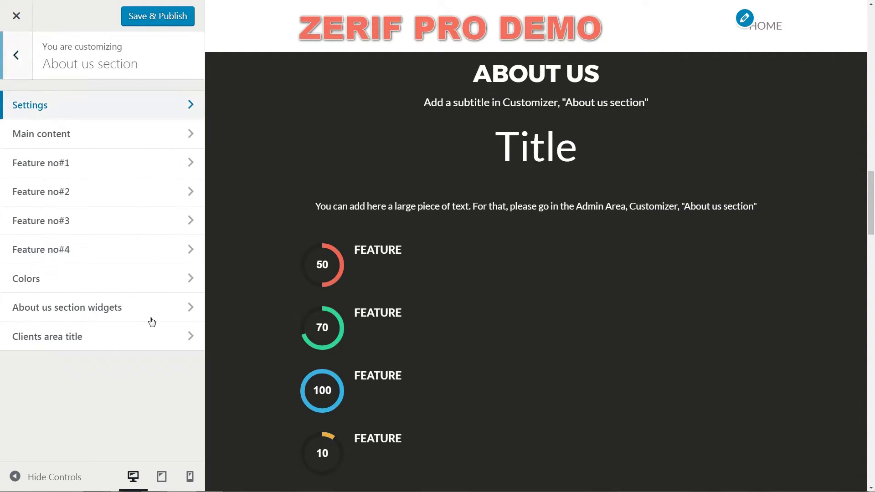
Inspect the About us main title, subtitle, left side and middle content fields
click(191, 133)
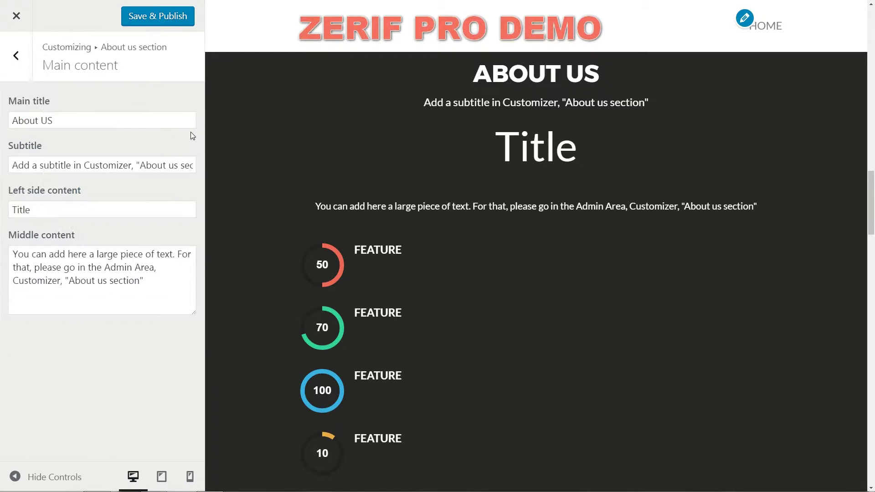
click(68, 120)
click(64, 165)
double_click(24, 210)
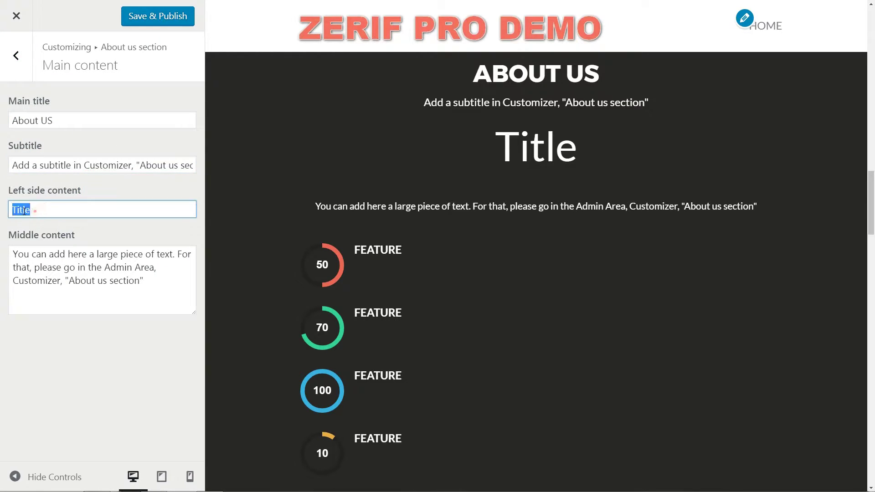
click(59, 265)
drag(109, 281, 162, 288)
click(19, 66)
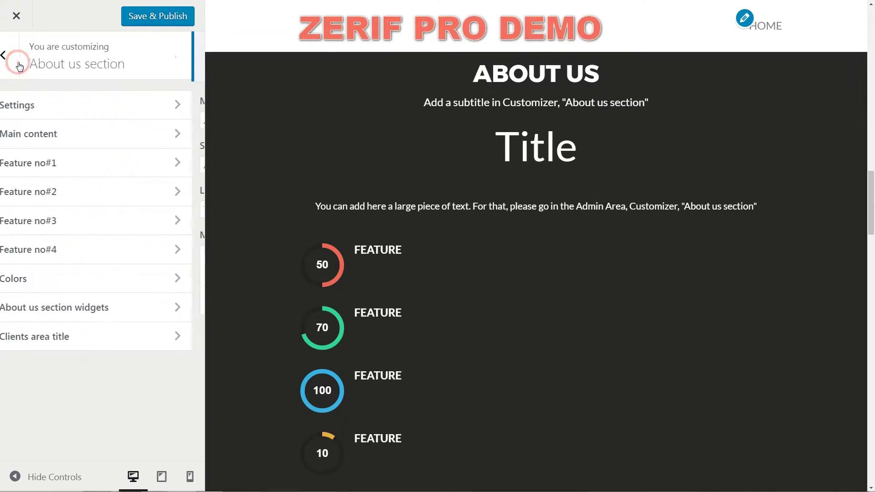
Set the skill percentages of features #2, #3 and #4 to 50, 75 and 100
click(180, 161)
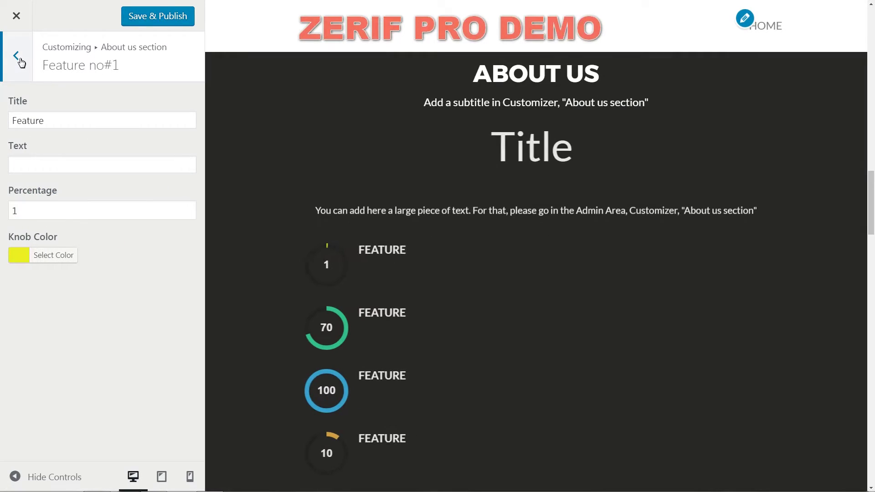
click(16, 55)
click(185, 193)
drag(27, 211, 6, 213)
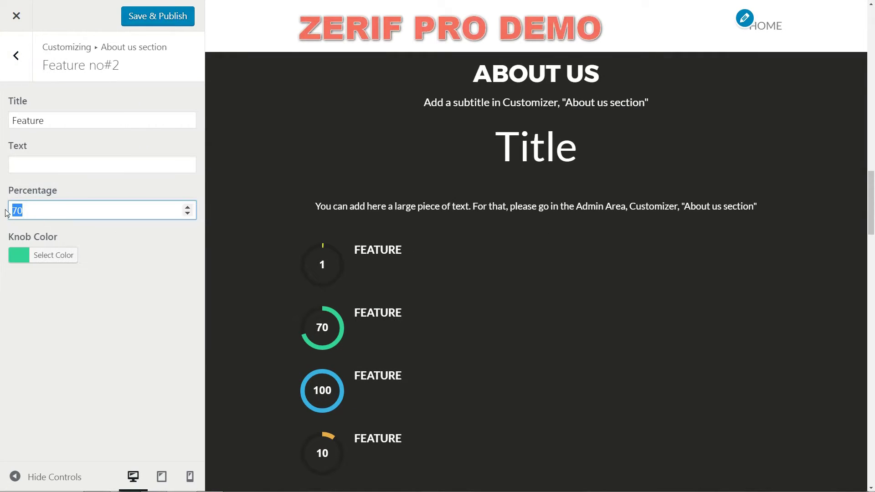
text(50)
click(16, 56)
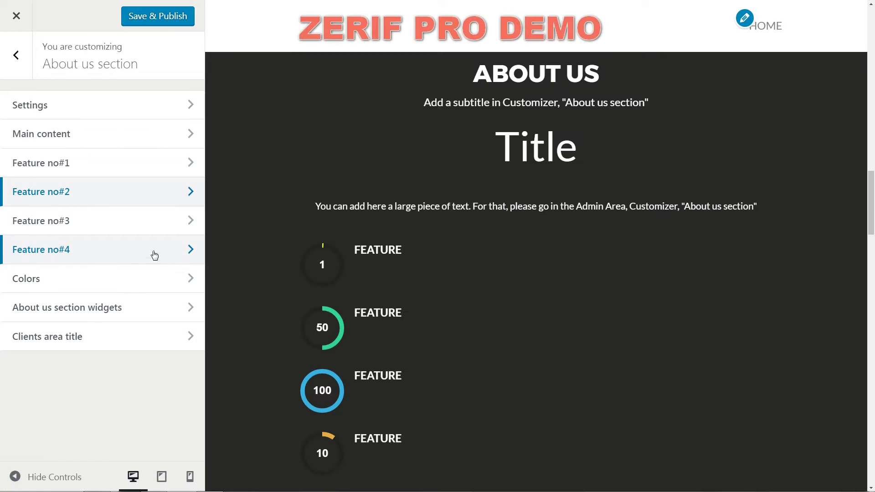
click(114, 221)
click(51, 210)
text(75)
click(16, 55)
click(192, 247)
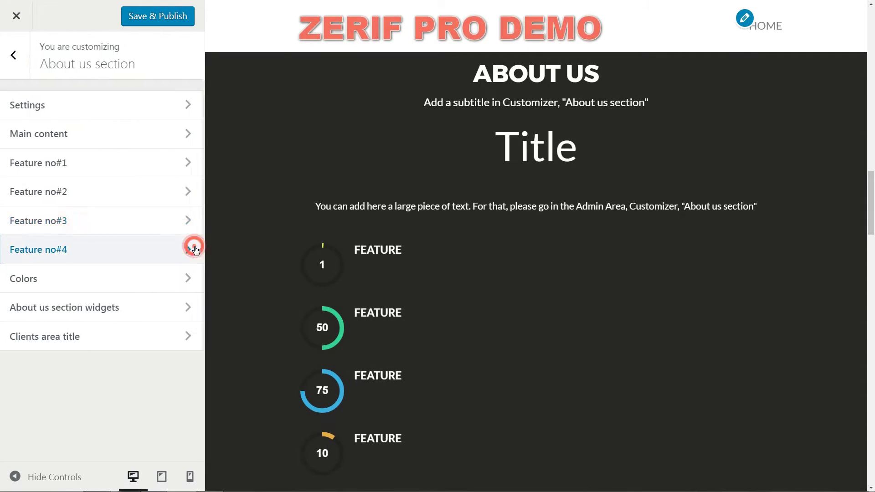
click(14, 214)
text(100)
key(Escape)
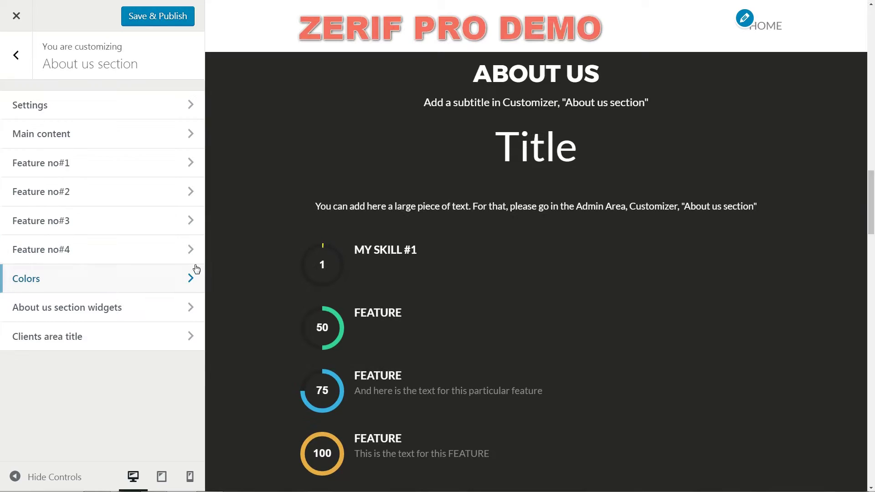
Review the About us background, titles, numbers and clients title colours, then show its widgets
click(196, 279)
click(68, 121)
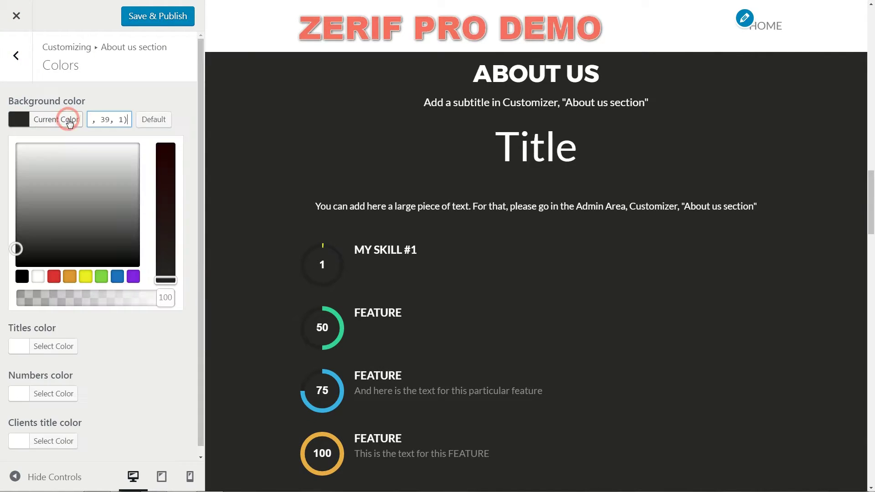
click(69, 122)
click(63, 171)
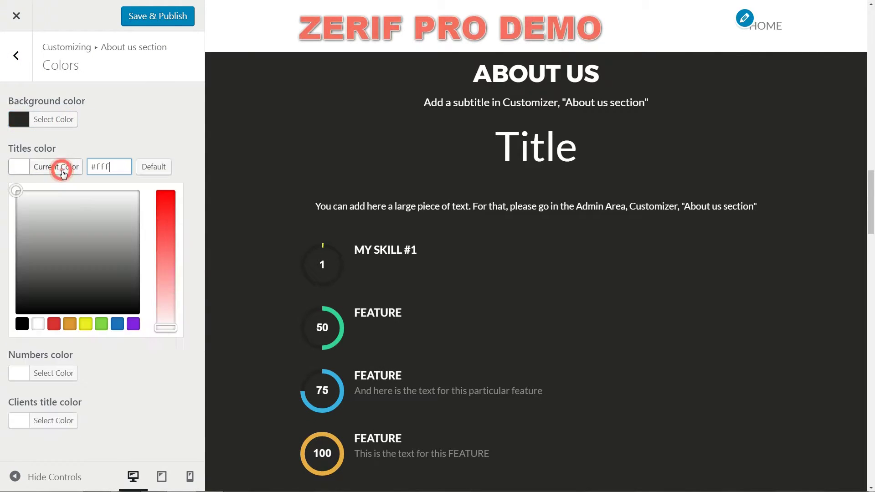
click(62, 169)
click(66, 222)
click(64, 221)
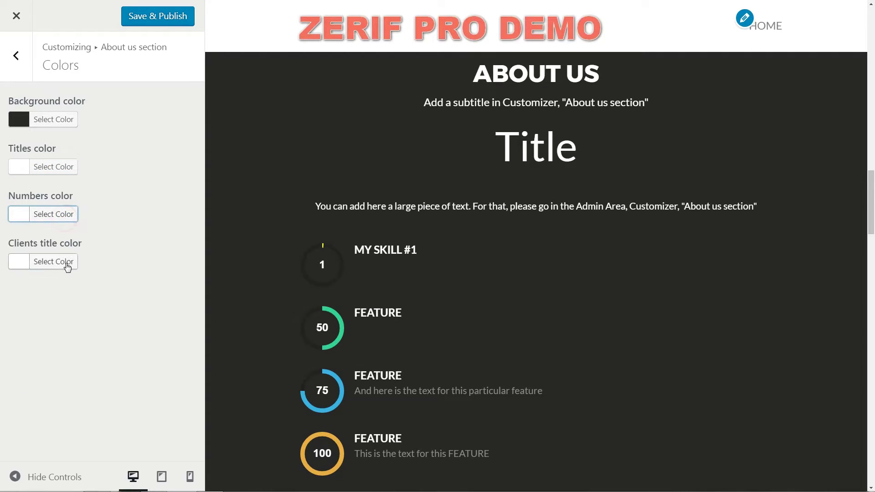
click(67, 262)
click(67, 261)
click(25, 59)
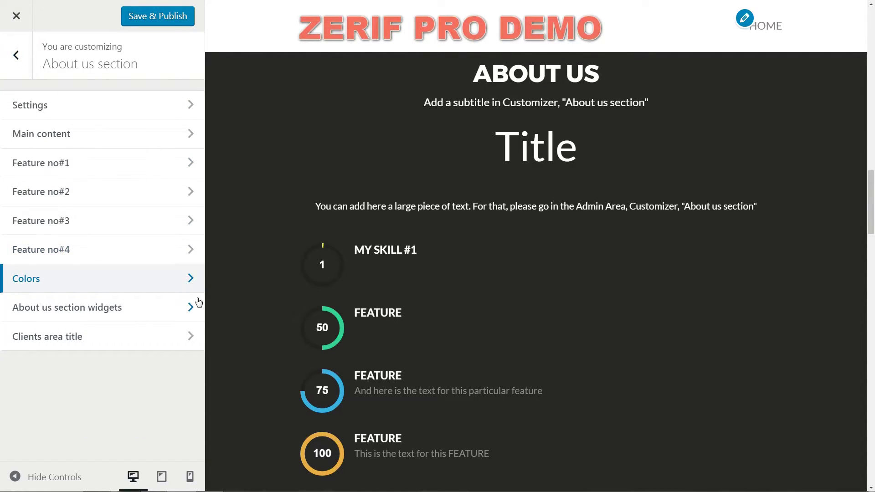
click(198, 302)
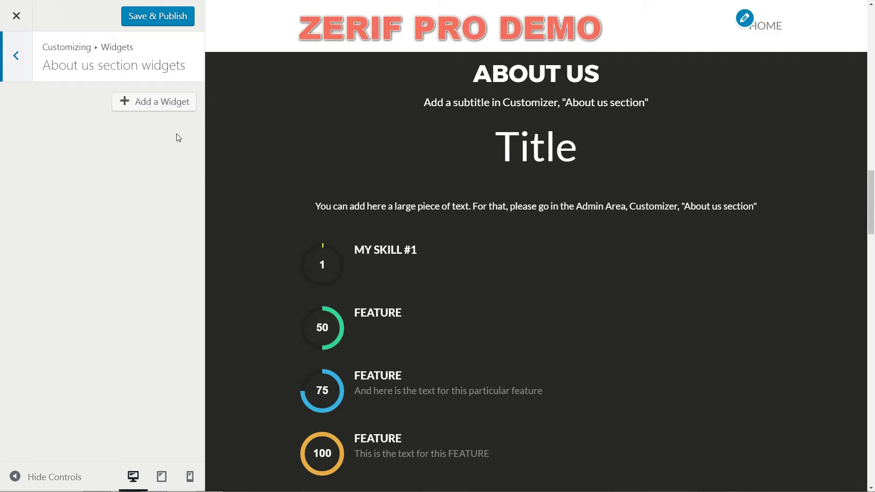
Add a Zerif - Clients widget with Alt Title 'title', link '#' and the Z logo image
click(158, 107)
scroll(356, 328, down, 15)
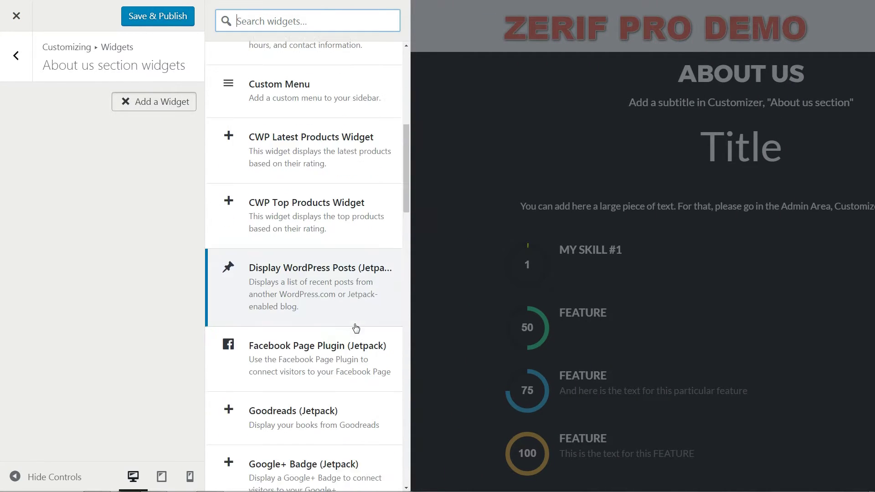
scroll(356, 328, down, 15)
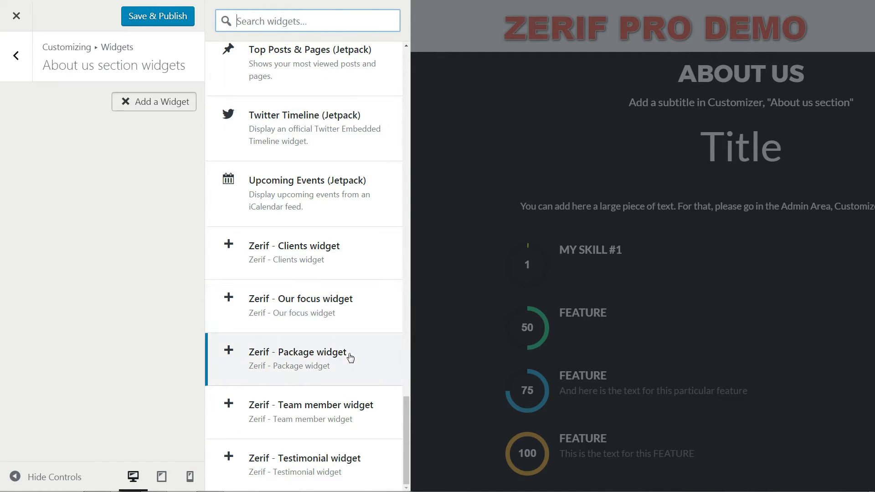
click(307, 254)
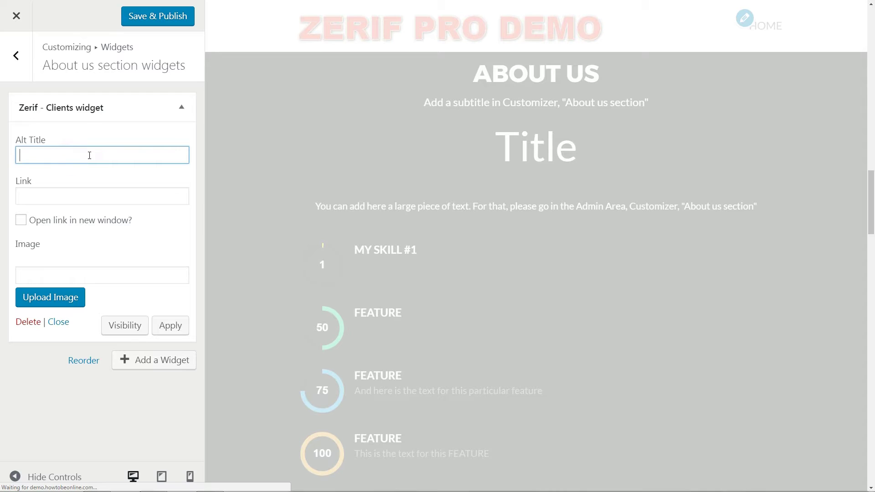
text(title)
key(Tab)
text(#)
click(59, 274)
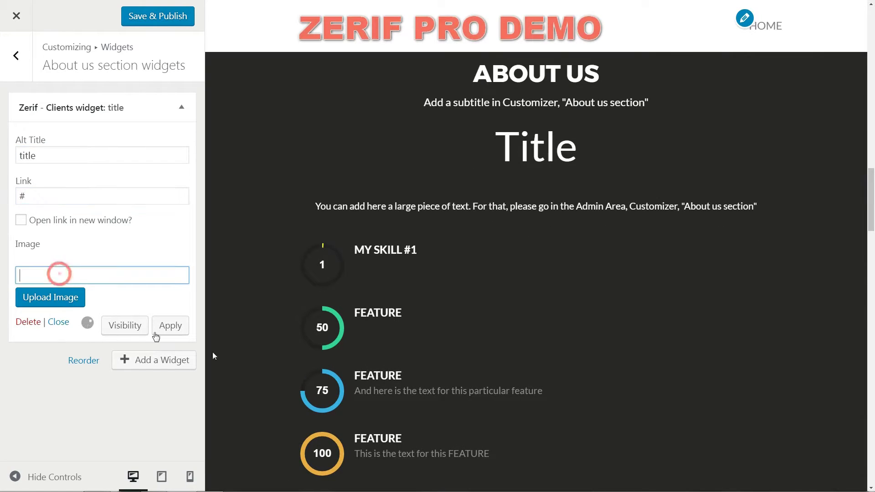
click(83, 294)
click(493, 267)
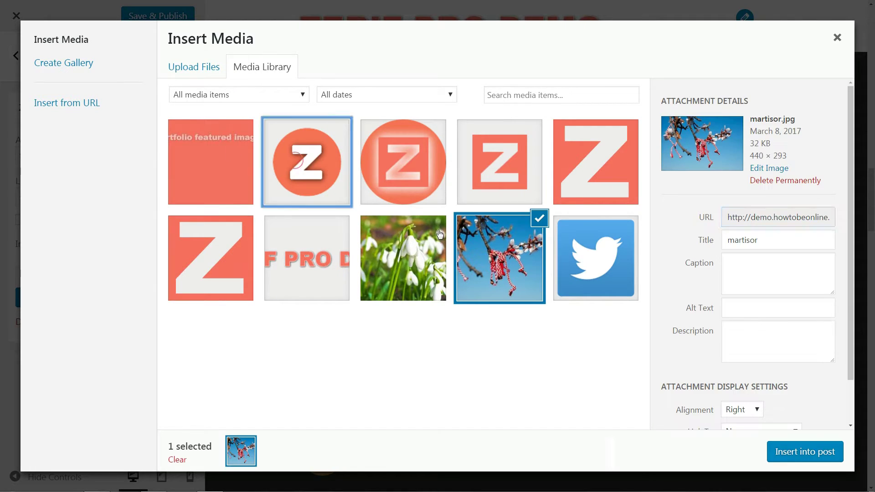
click(306, 162)
click(805, 451)
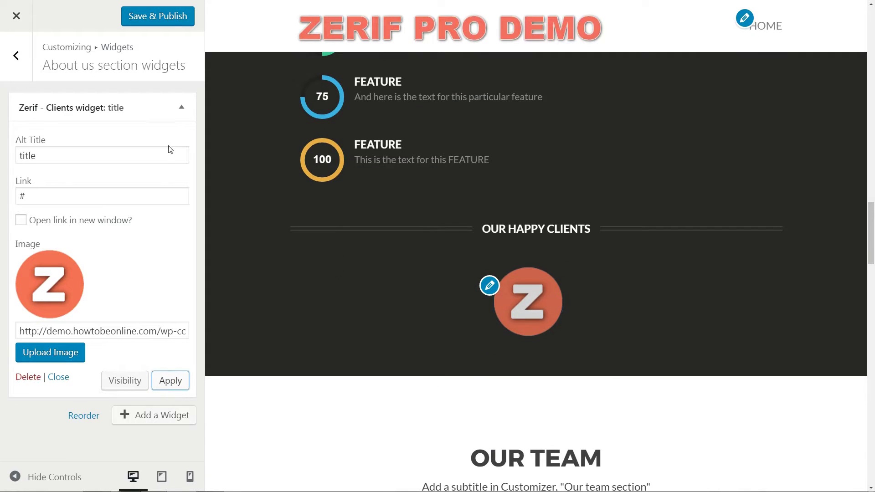
click(173, 108)
Add a second Zerif - Clients widget titled 'title' with the Z logo image
click(160, 142)
click(315, 258)
click(73, 194)
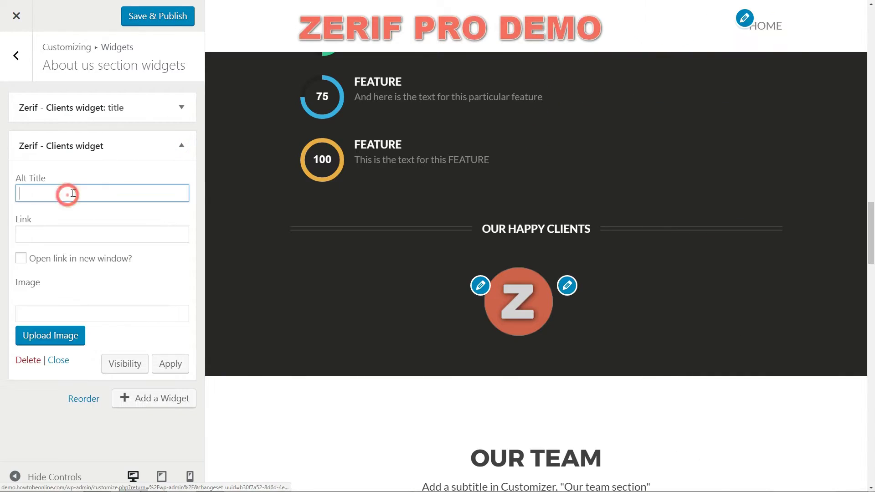
text(title)
key(Tab)
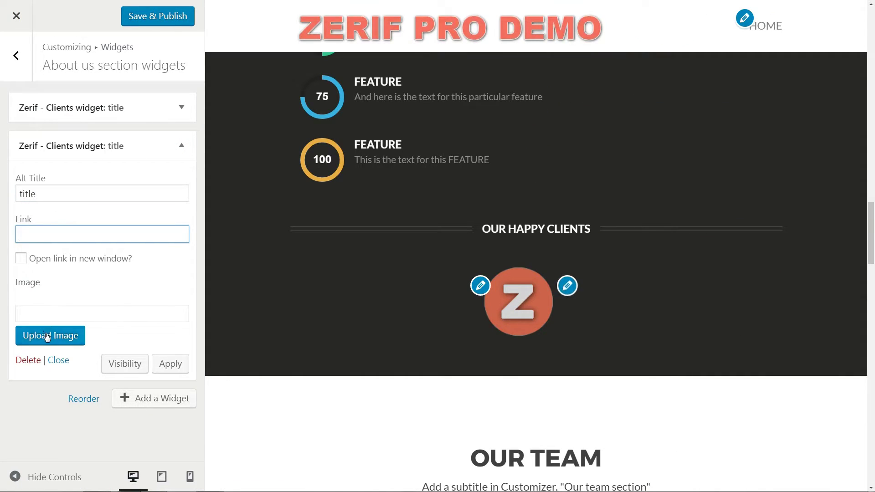
click(47, 337)
click(805, 451)
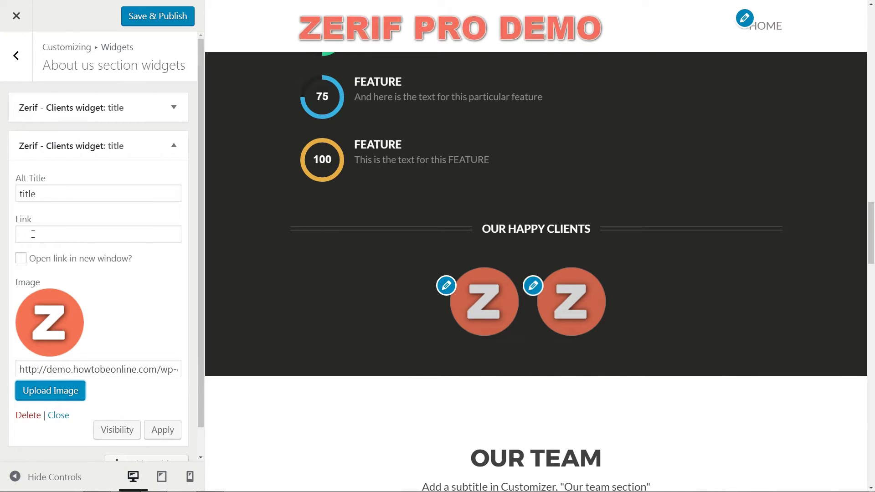
click(174, 146)
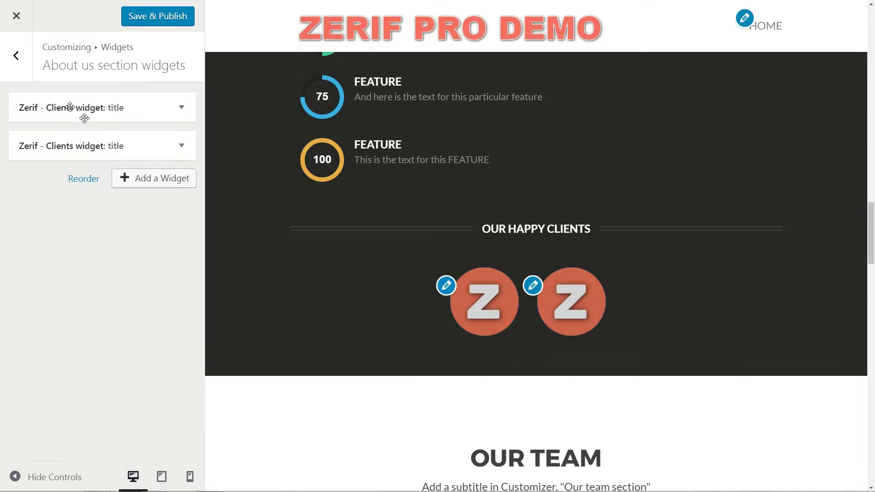
Retype the clients area title as 'Our happy cli…' and Save & Publish
click(17, 68)
click(192, 336)
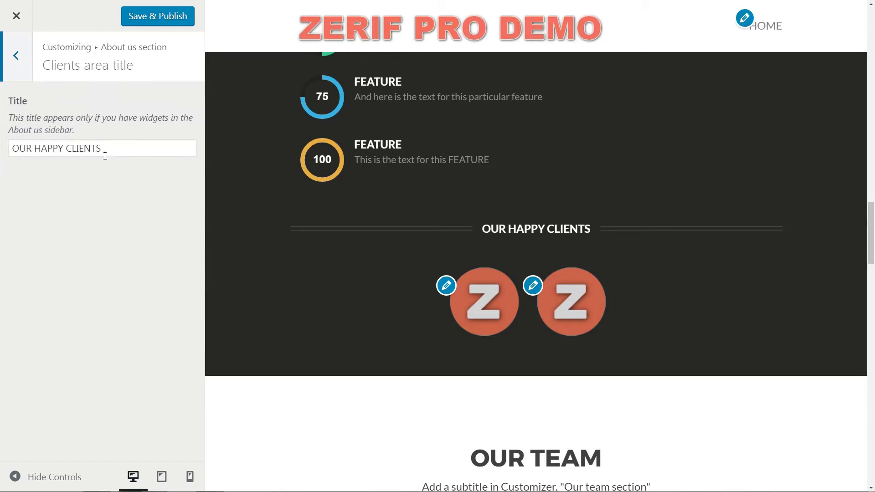
drag(103, 152, 7, 150)
text(Our happy clients !)
click(188, 15)
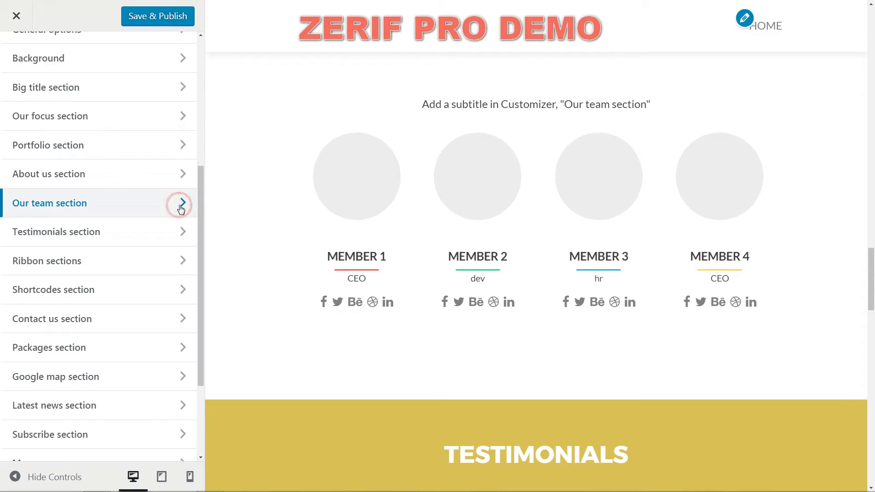
Set the Our team main title to 'This is our team' and select the subtitle text
click(181, 209)
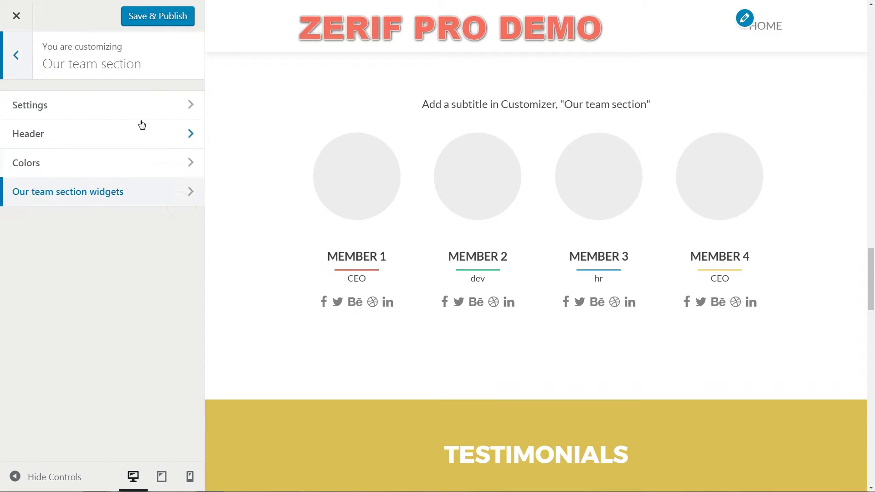
click(187, 134)
click(122, 122)
text(T)
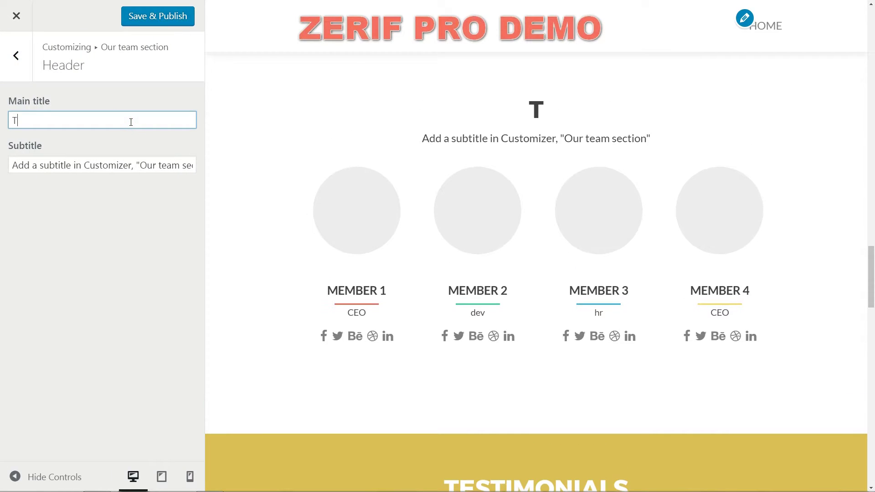
text(his is our team)
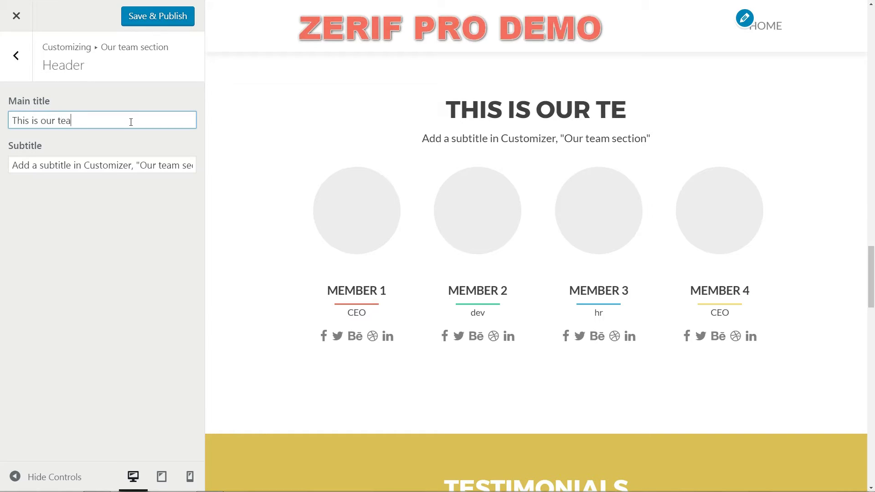
click(96, 158)
drag(11, 165, 201, 172)
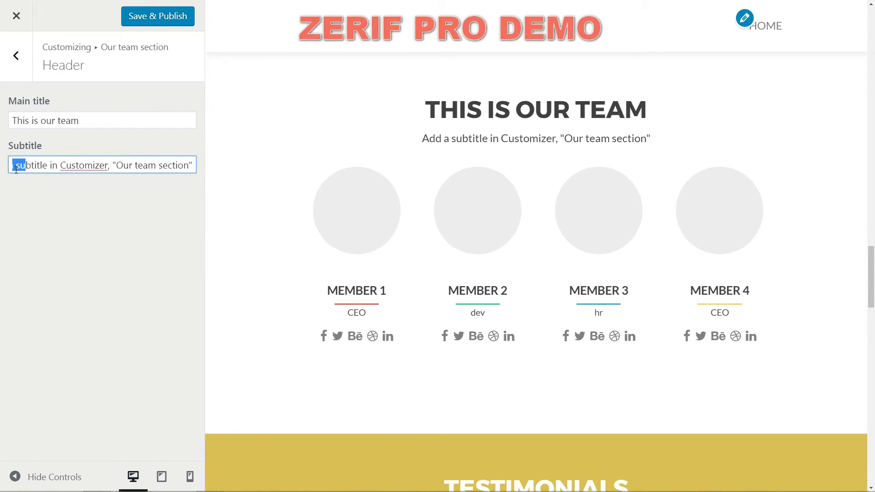
click(16, 55)
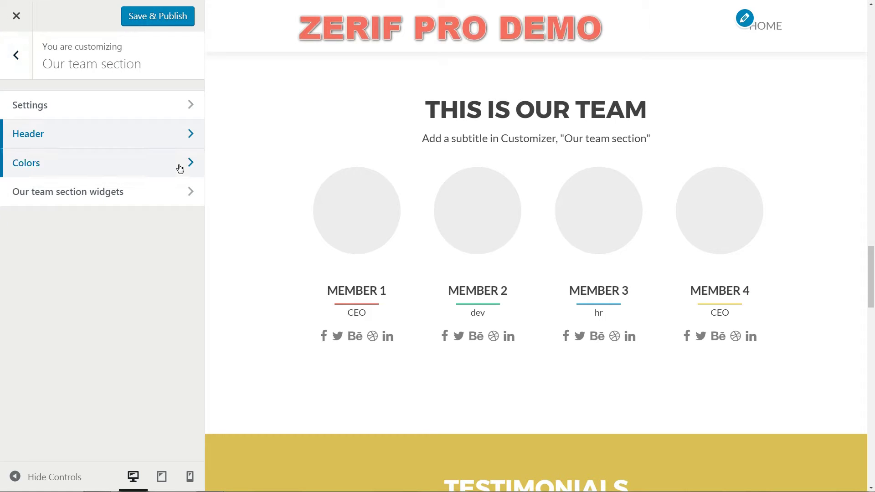
Make the Our team fourth box title underline purple
click(180, 168)
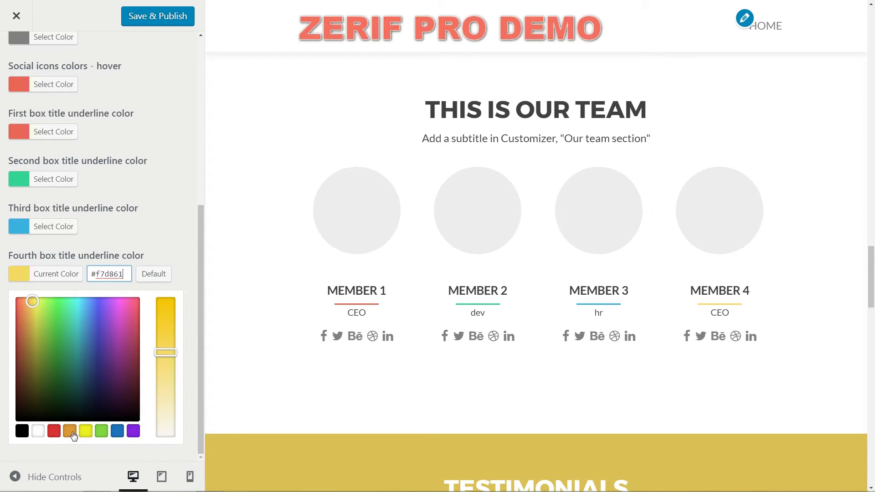
click(134, 431)
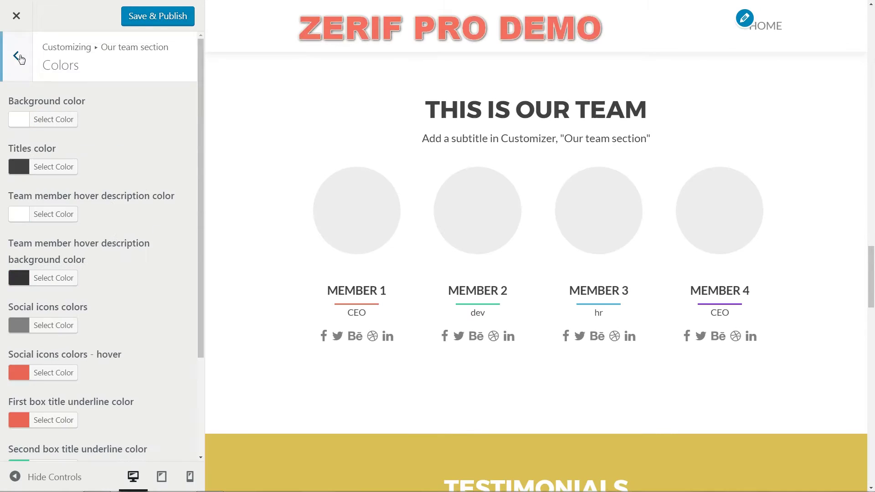
click(14, 57)
Add a Zerif - Team member widget: name 'Test NAME', position 'CEO', description 'description'
click(189, 192)
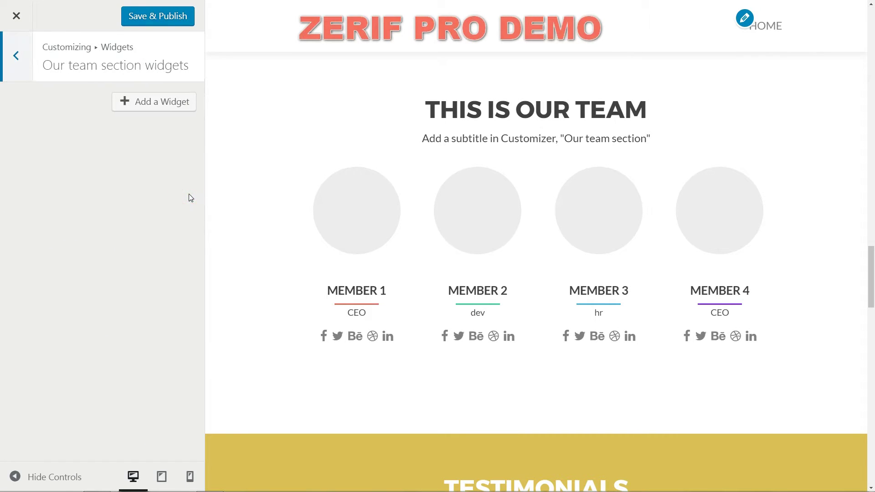
click(165, 115)
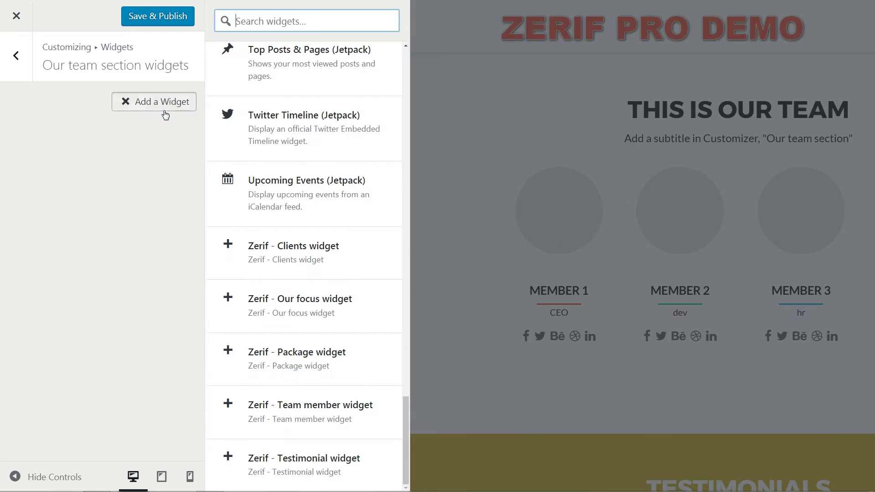
click(314, 409)
text(Test NAME)
click(72, 205)
text(CEO)
click(54, 329)
text(de)
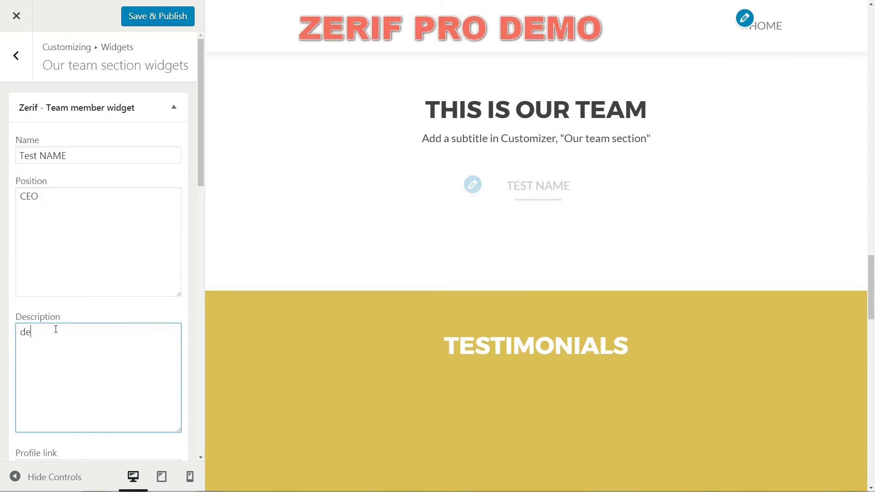
text(scription)
scroll(110, 330, down, 3)
scroll(110, 329, down, 1)
click(58, 241)
text(http://profile)
key(Tab)
text(http://www.)
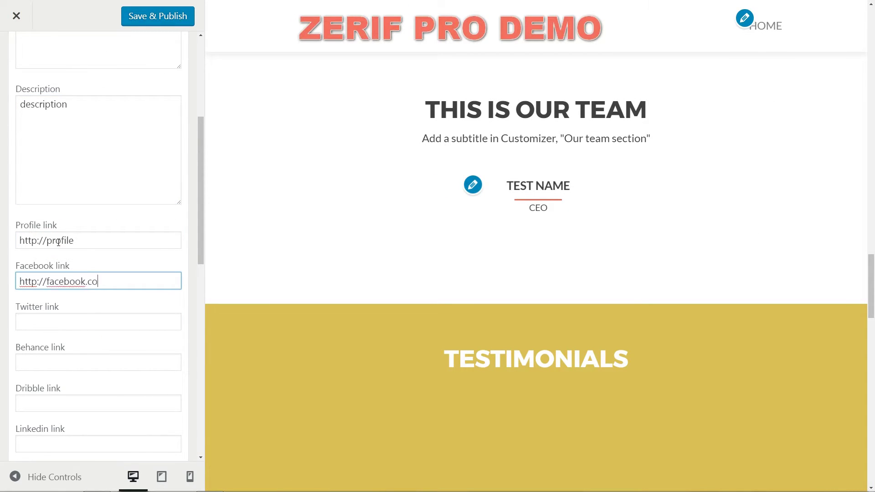
text(m)
key(Tab)
text(http://twitter.com)
click(98, 443)
text(http://linkedin.com)
Upload an avatar image for the team member
scroll(69, 400, down, 5)
click(57, 361)
double_click(208, 74)
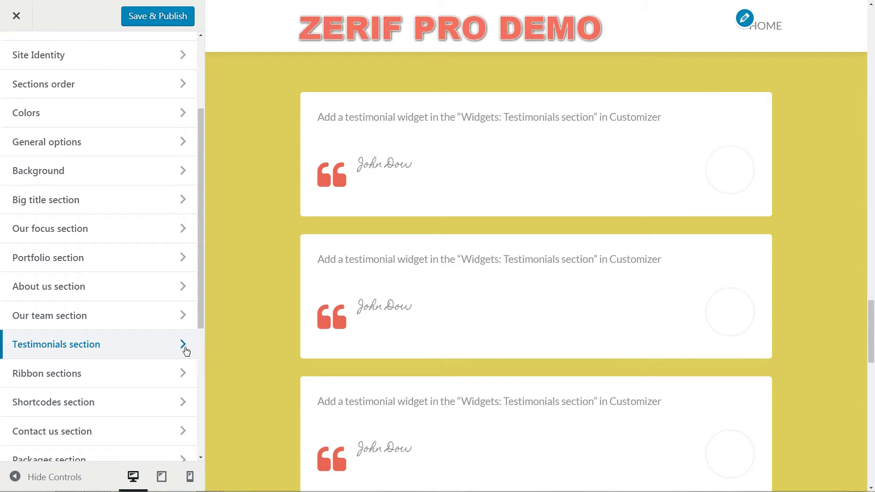
Set the Testimonials header title to 'Main title' and subtitle to 'subtitle'
click(184, 348)
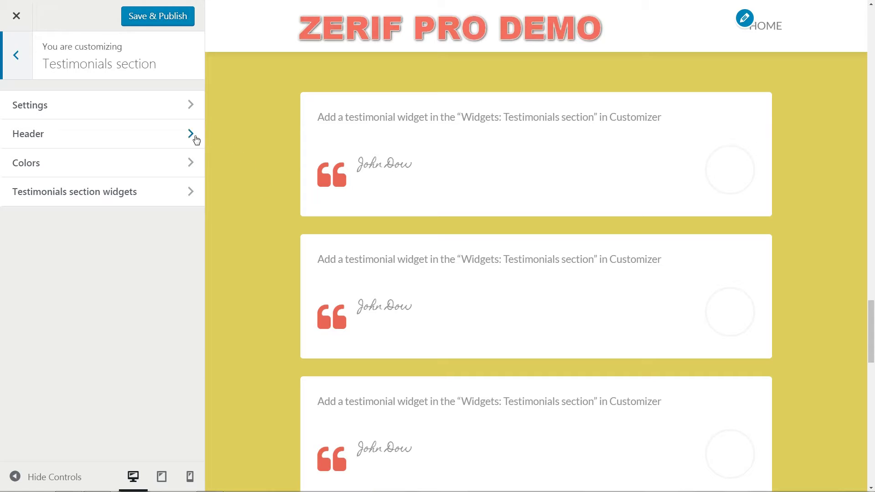
click(192, 135)
click(93, 121)
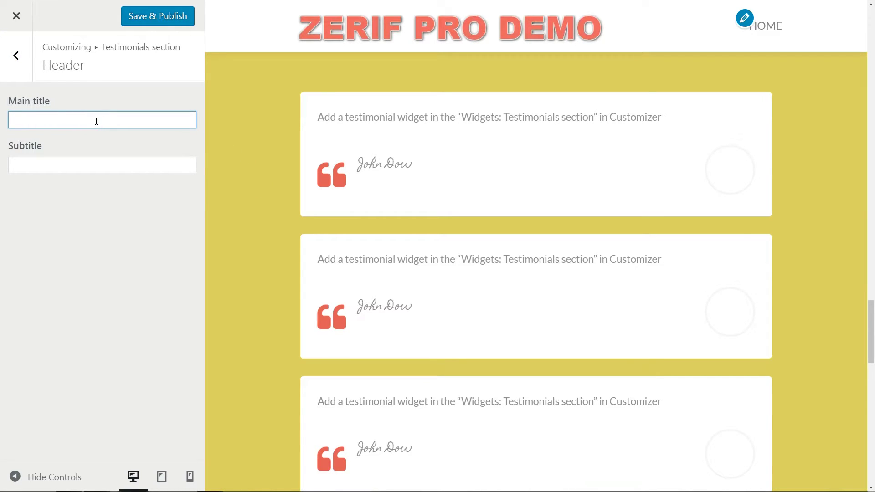
text(Main title)
key(Tab)
text(subtitle)
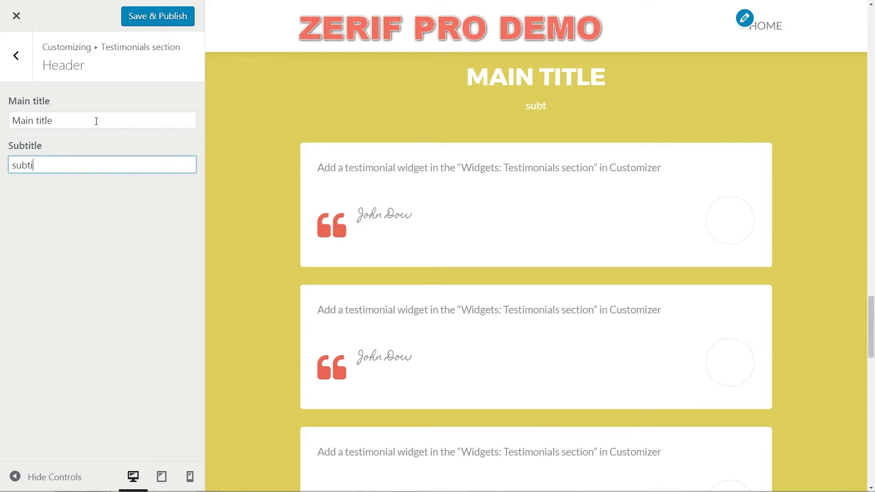
click(16, 55)
Give the Testimonials section a blue background colour
click(186, 160)
click(55, 120)
click(88, 173)
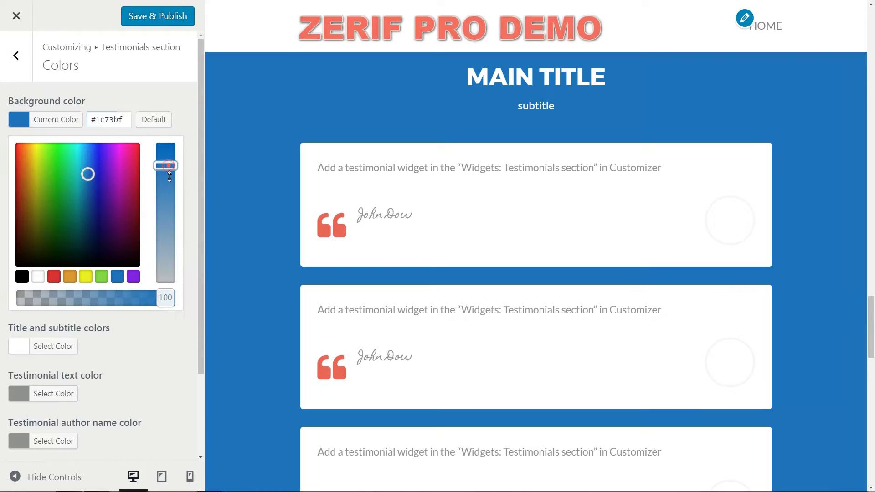
click(166, 199)
click(16, 55)
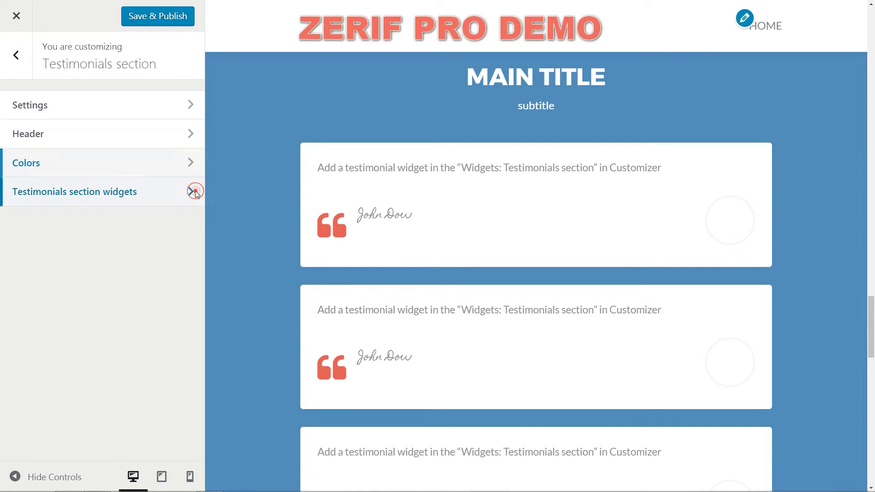
Add a Zerif - Testimonial widget with author 'Author Name' and details 'details'
click(193, 190)
click(154, 102)
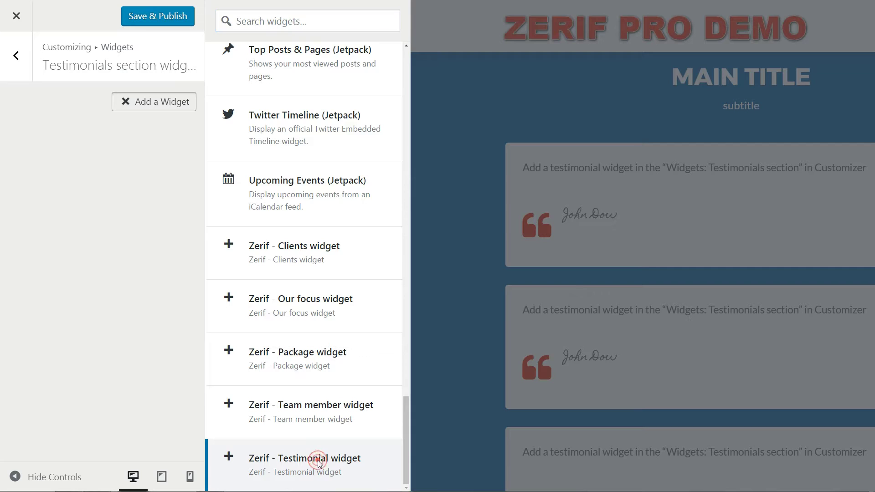
click(318, 462)
text(Author Name)
key(Tab)
key(Tab)
text(details)
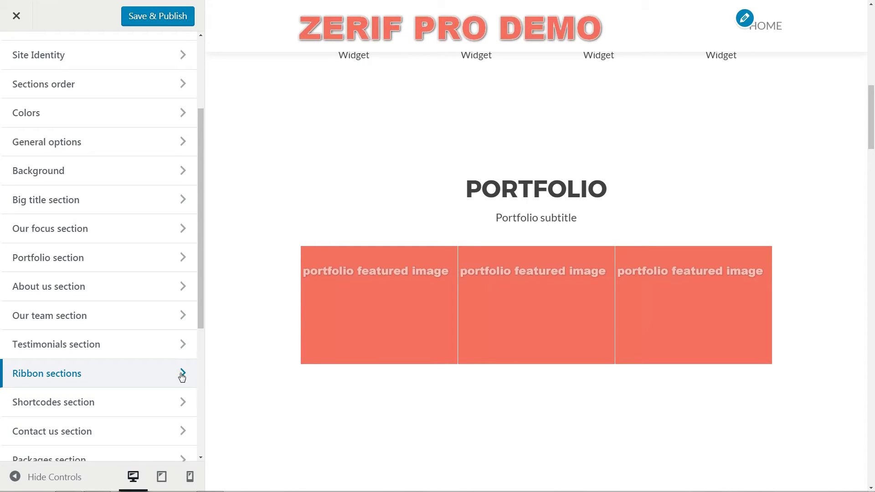
Give the BottomButton Ribbon main text 'Main text' and button label 'Button Label'
click(182, 377)
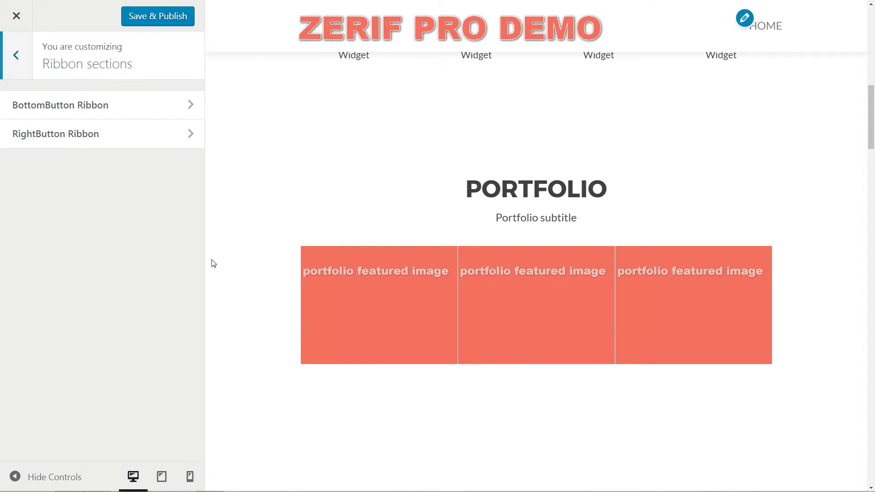
click(191, 108)
click(67, 119)
text(Main text)
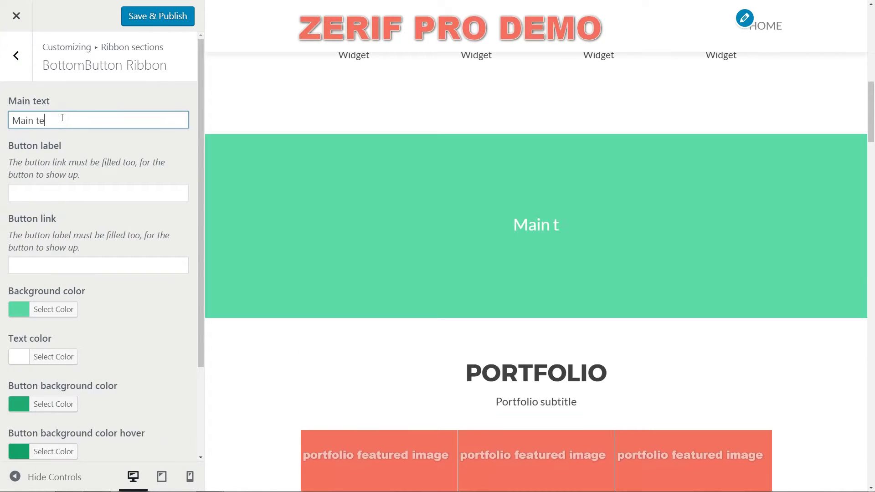
key(Tab)
text(Button Label)
key(Tab)
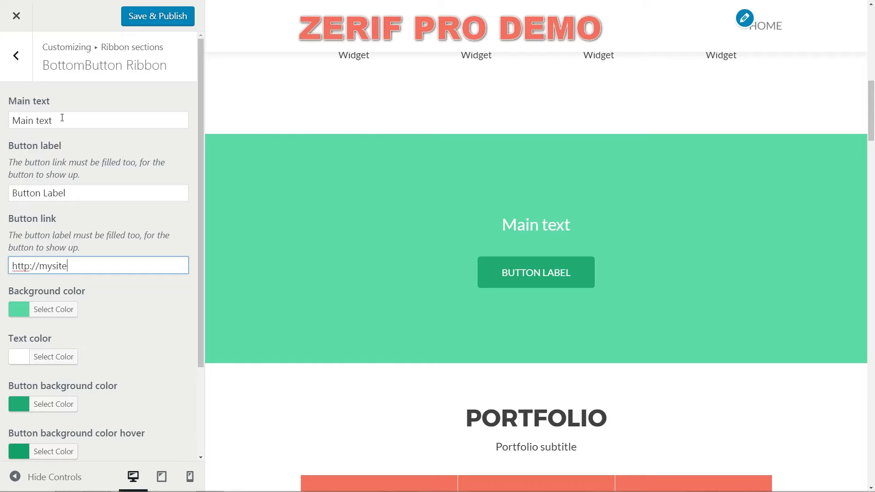
Set the BottomButton ribbon background to teal and its button colour to red
click(56, 311)
click(76, 365)
click(53, 309)
scroll(72, 326, down, 2)
click(54, 313)
click(101, 371)
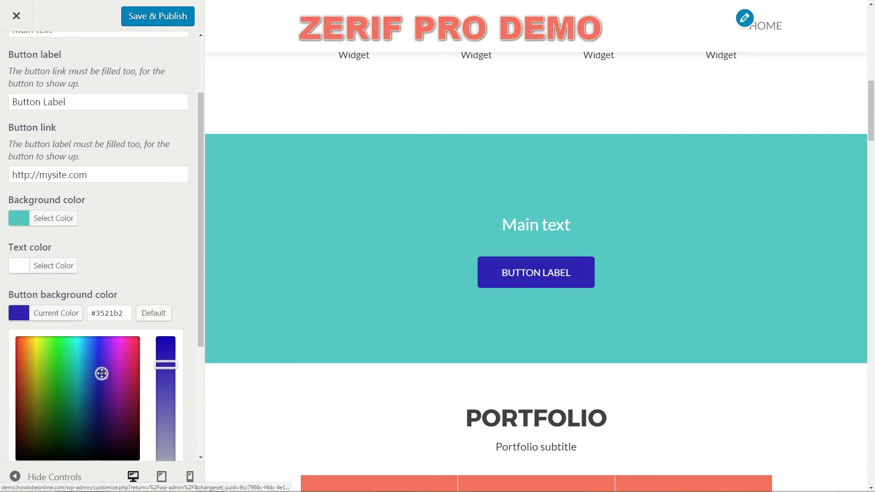
drag(101, 371, 116, 398)
click(153, 314)
click(119, 250)
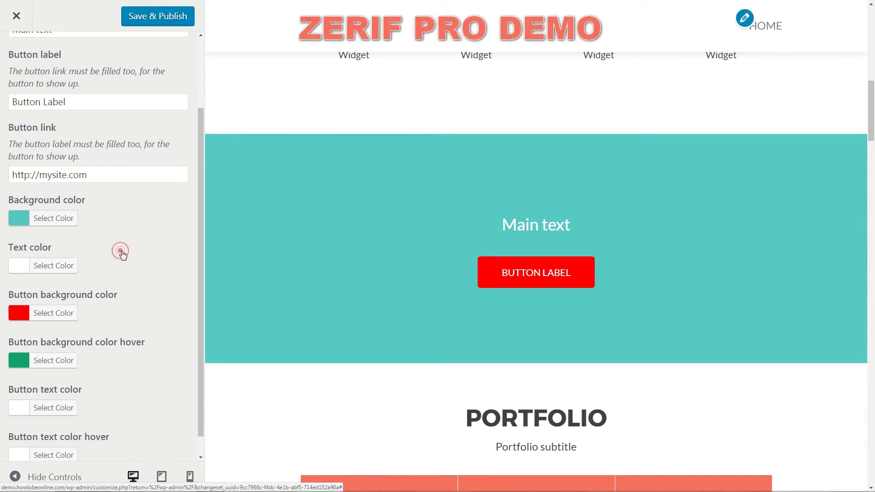
scroll(119, 251, down, 1)
scroll(142, 321, up, 3)
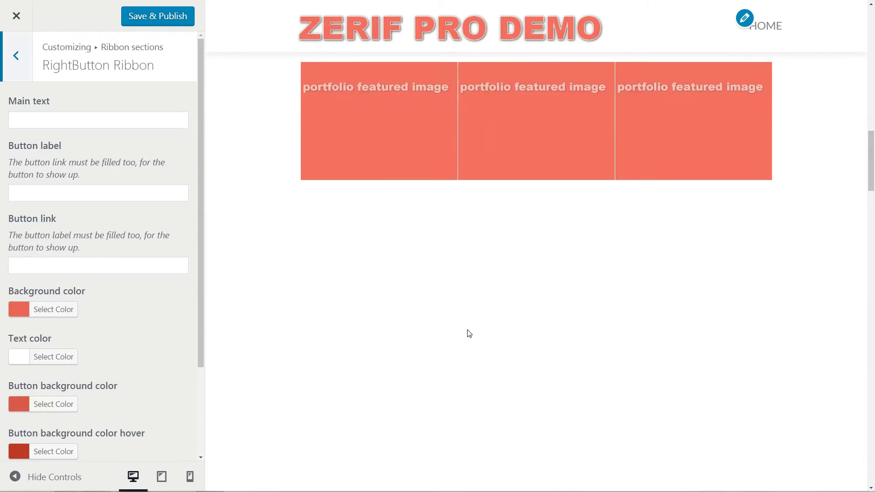
Enter 'Button Label' as the RightButton ribbon's button label
click(44, 121)
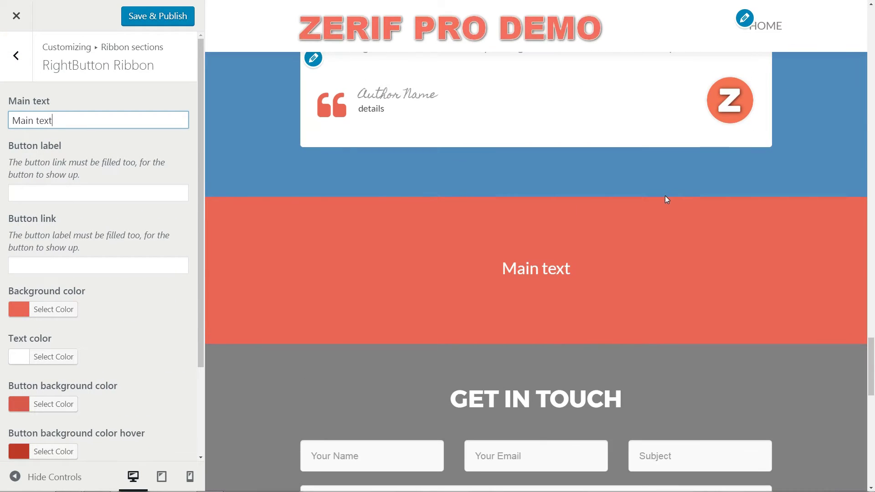
click(56, 191)
text(Button Label)
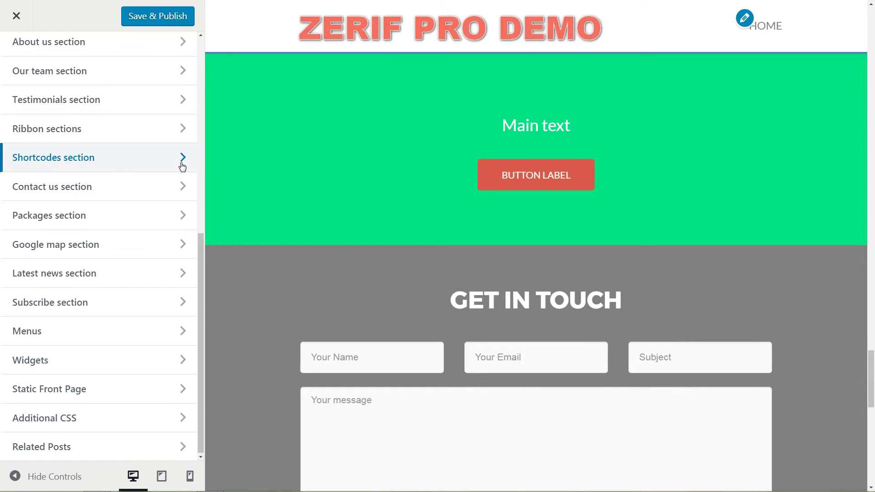
Toggle 'Hide shortcodes section' and expand the Zerif shortcode's colour and opacity settings
click(183, 164)
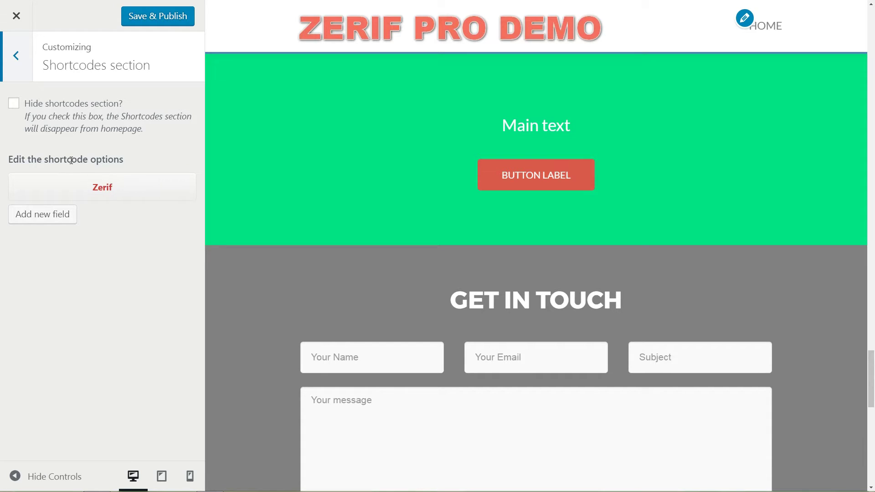
click(14, 104)
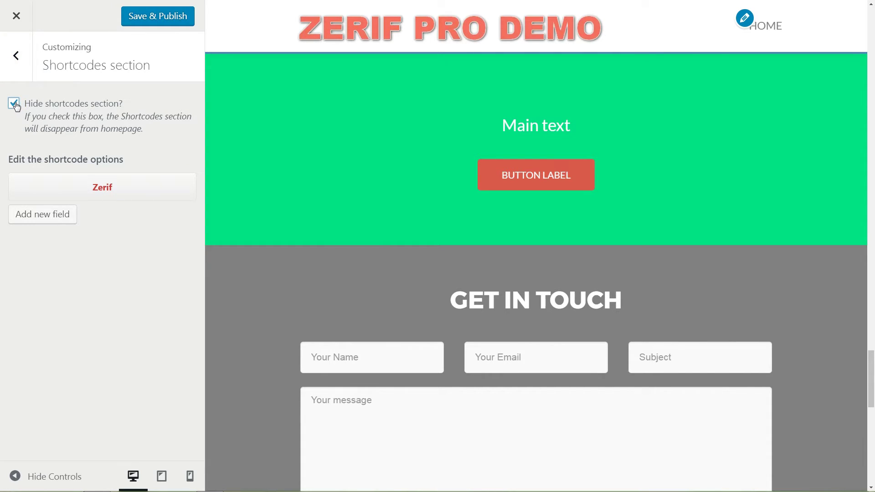
click(121, 189)
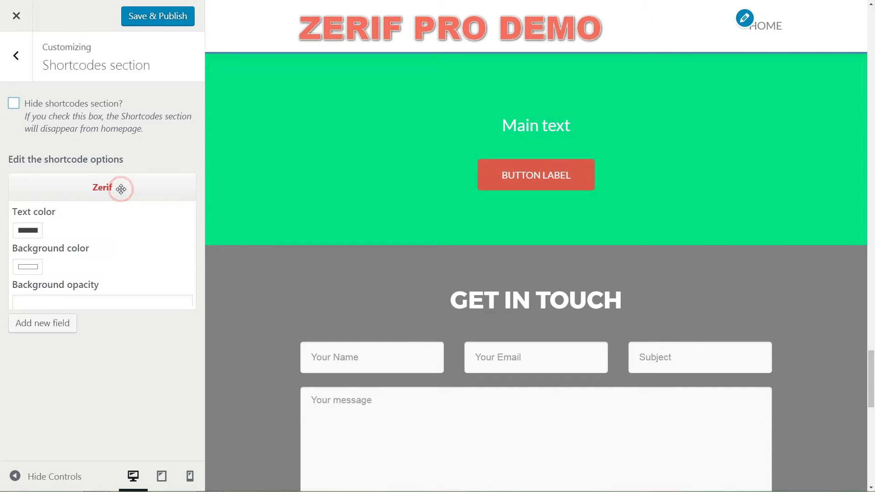
scroll(120, 212, down, 1)
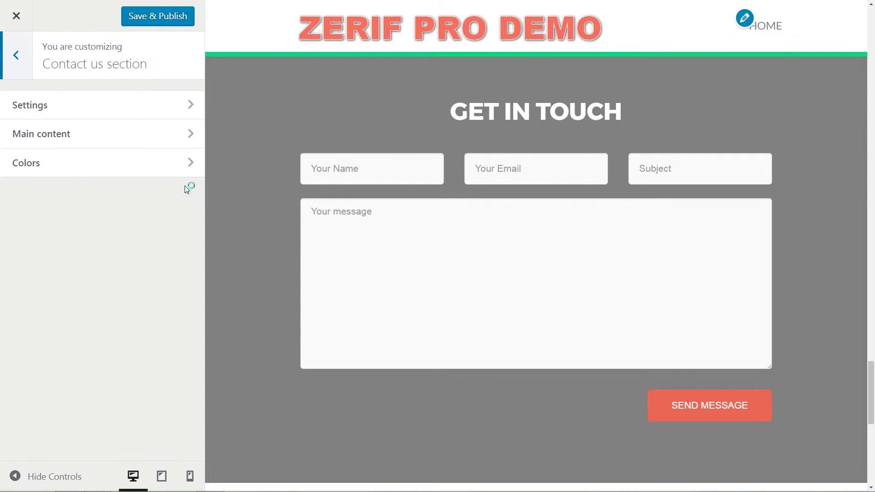
Review the Contact us settings and the 'Get in touch' main content title
click(190, 106)
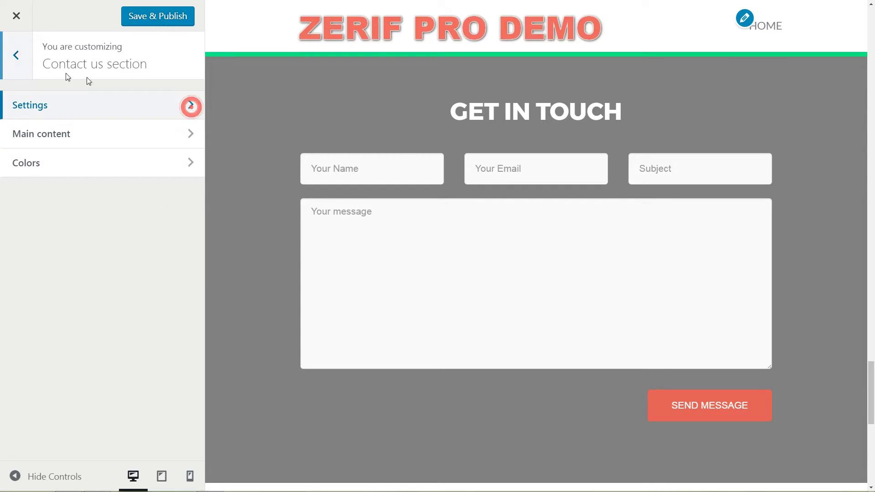
key(Escape)
click(182, 133)
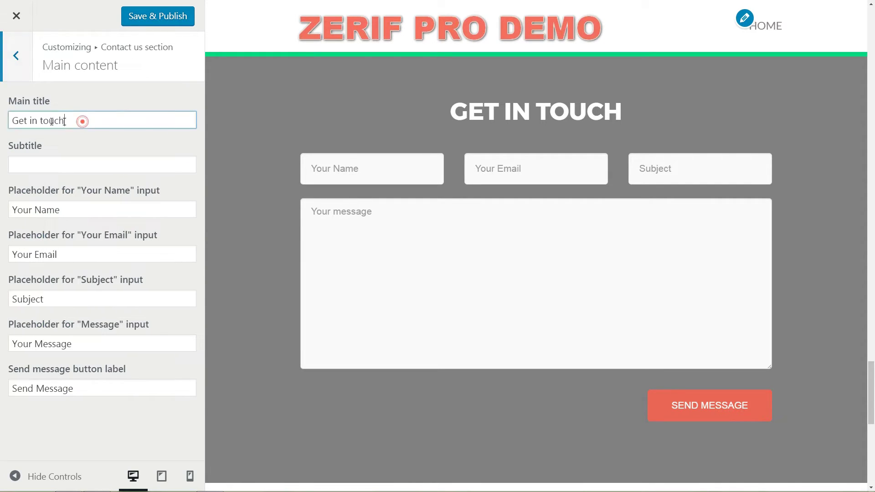
triple_click(82, 119)
key(Escape)
Set the Contact us background to fully opaque black and Save & Publish
click(167, 172)
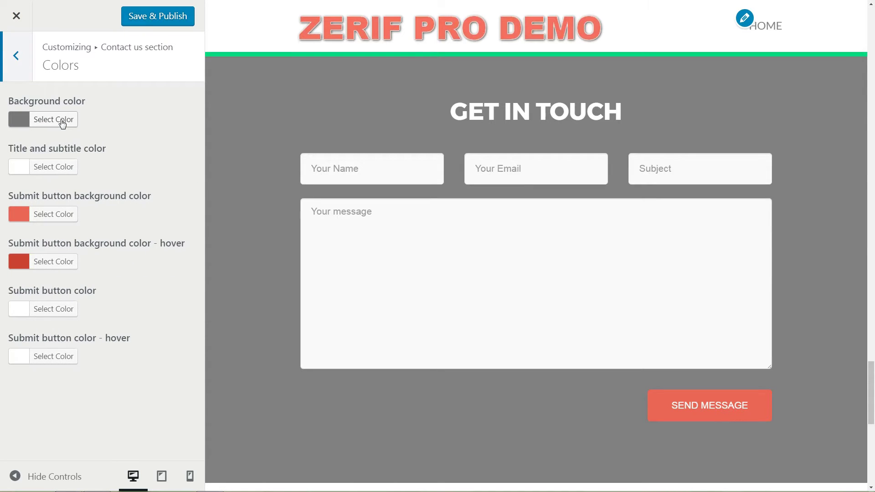
click(62, 120)
click(36, 276)
click(22, 277)
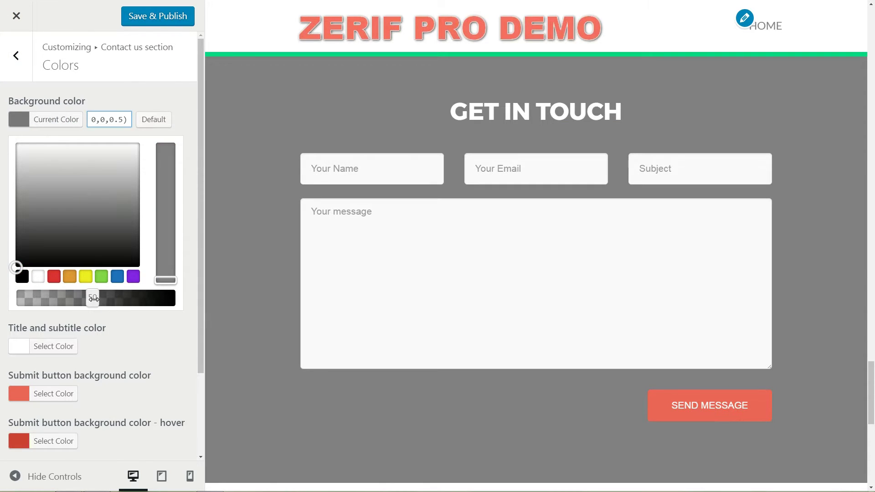
drag(94, 298, 170, 305)
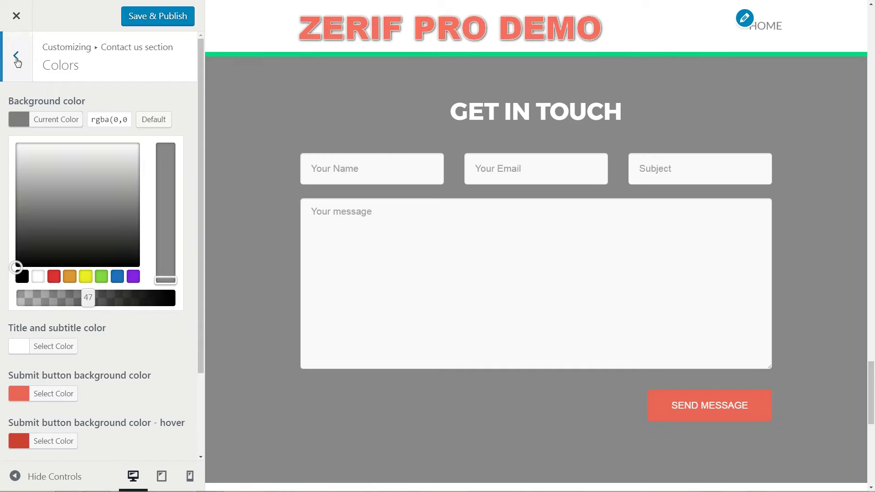
click(16, 55)
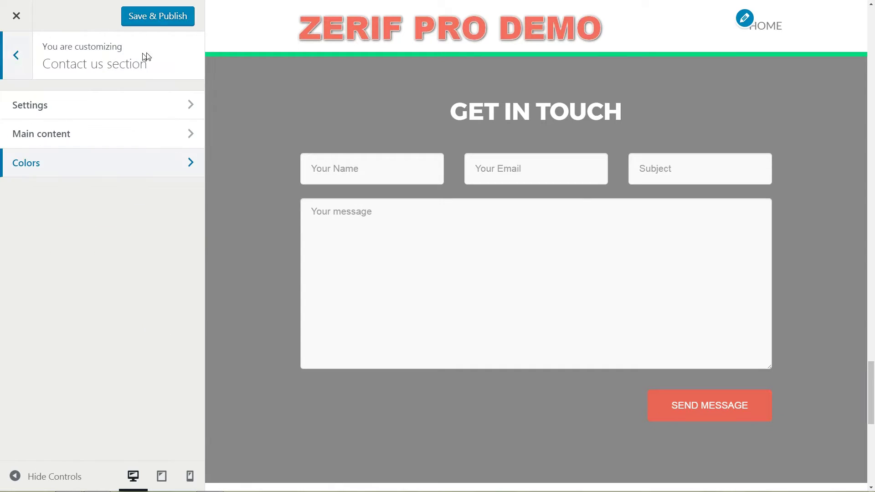
click(157, 16)
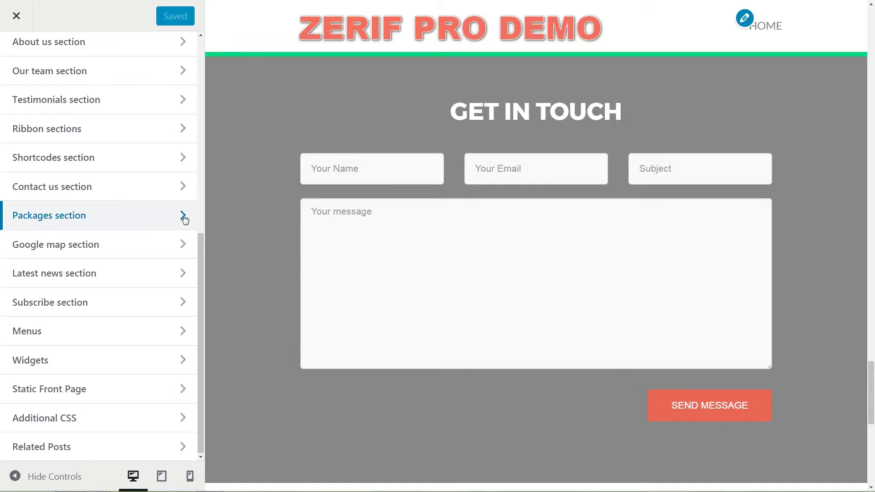
Turn on Show packages section so it appears on the homepage
click(184, 217)
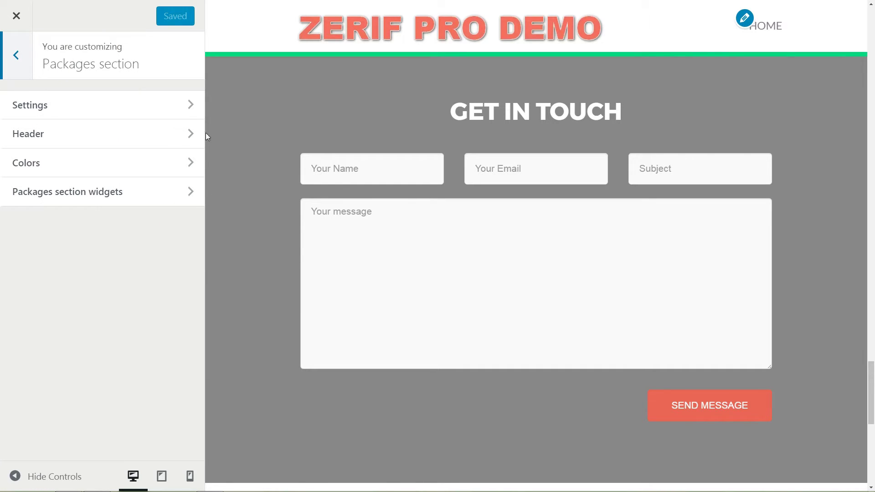
click(192, 105)
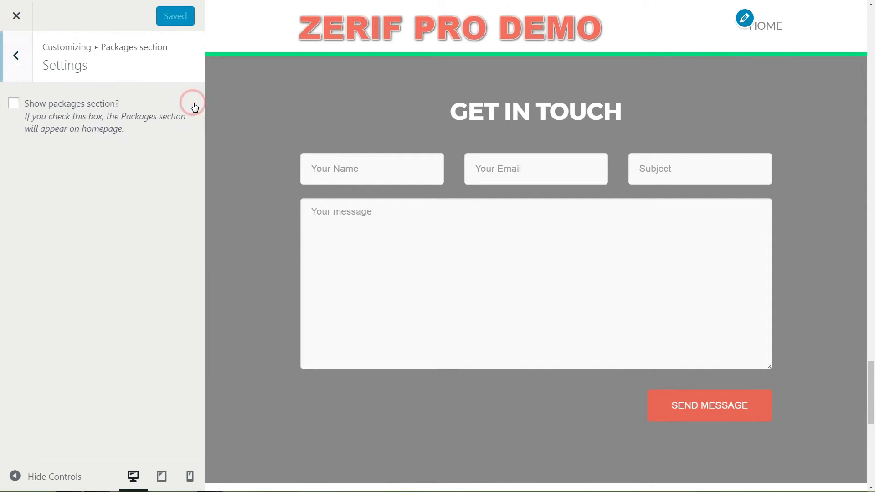
click(14, 104)
click(16, 56)
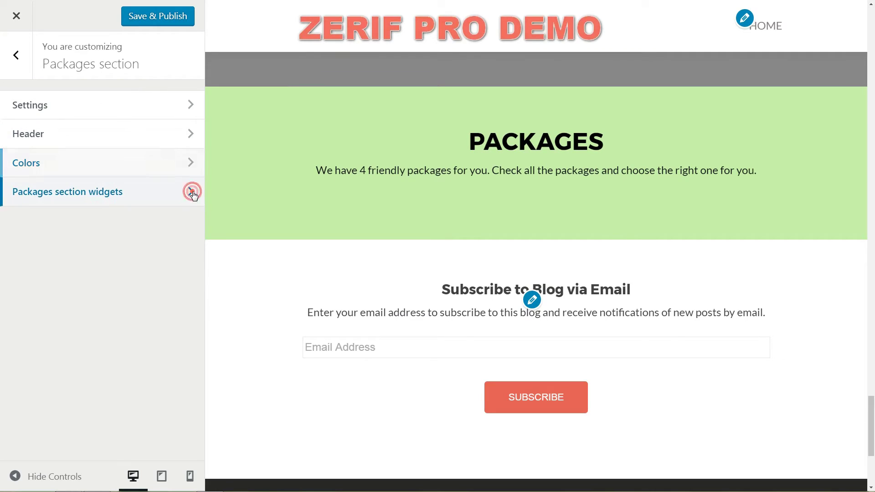
Add a Zerif - Package widget to the Packages section and make it red
click(195, 191)
click(172, 110)
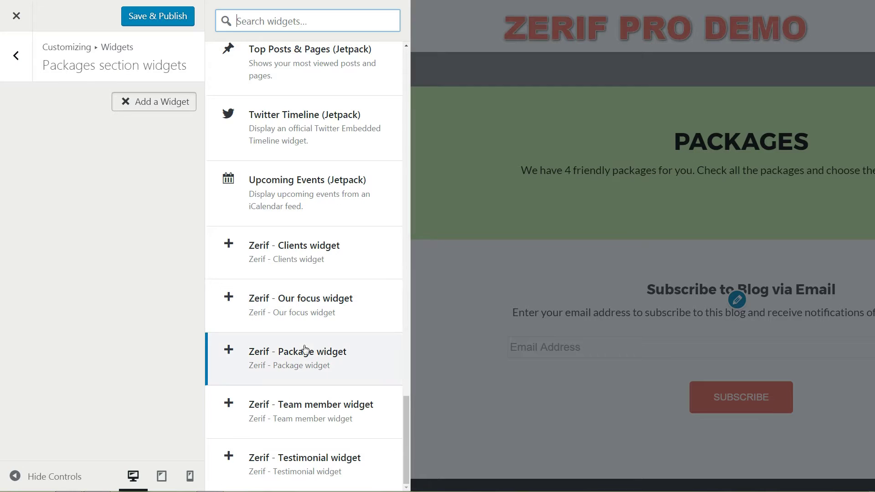
click(305, 349)
click(56, 155)
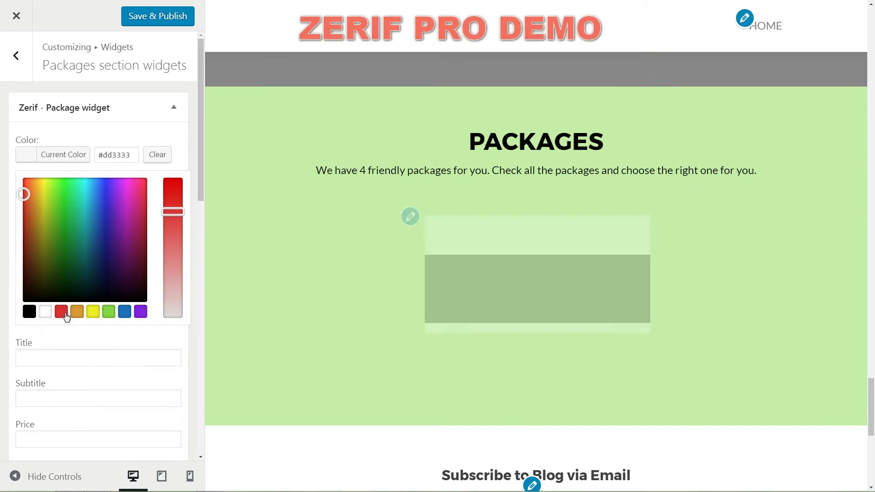
click(156, 153)
Give the package the title 'Title', subtitle 'subtitle' and price 50
click(82, 195)
text(Title)
key(Tab)
text(subtitle)
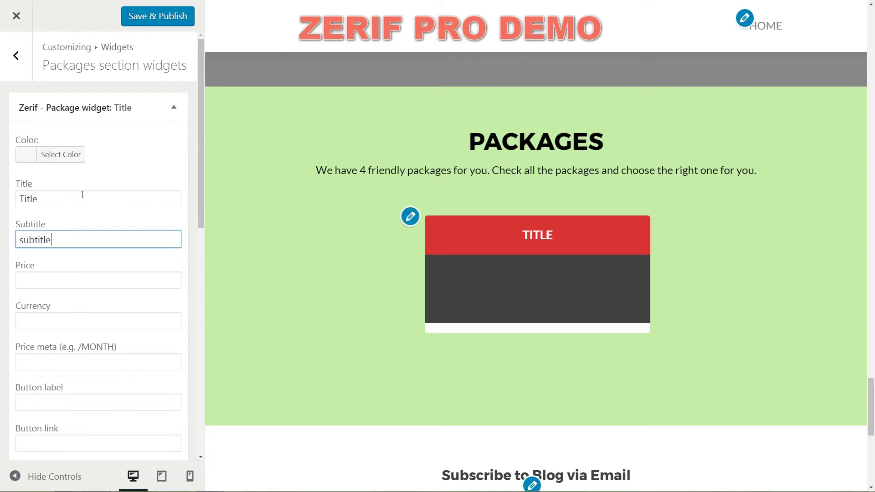
key(Tab)
text(50)
key(Tab)
text(E)
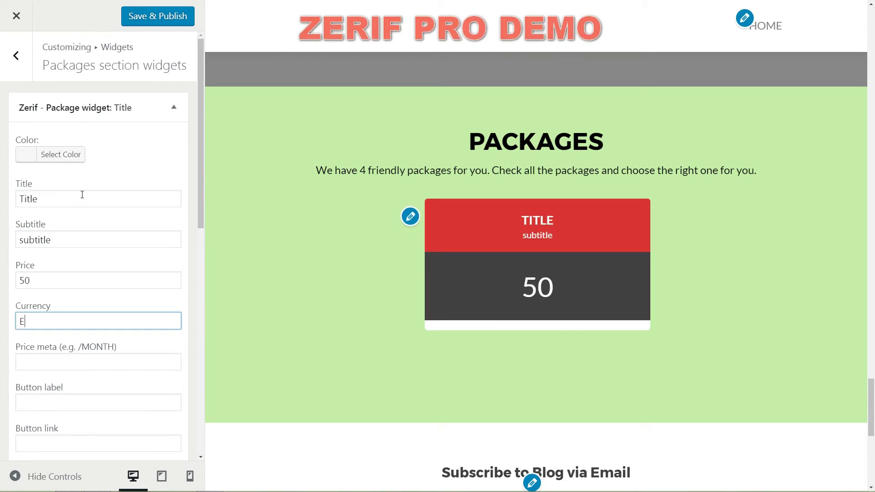
key(Tab)
drag(39, 322, 12, 324)
text(USD)
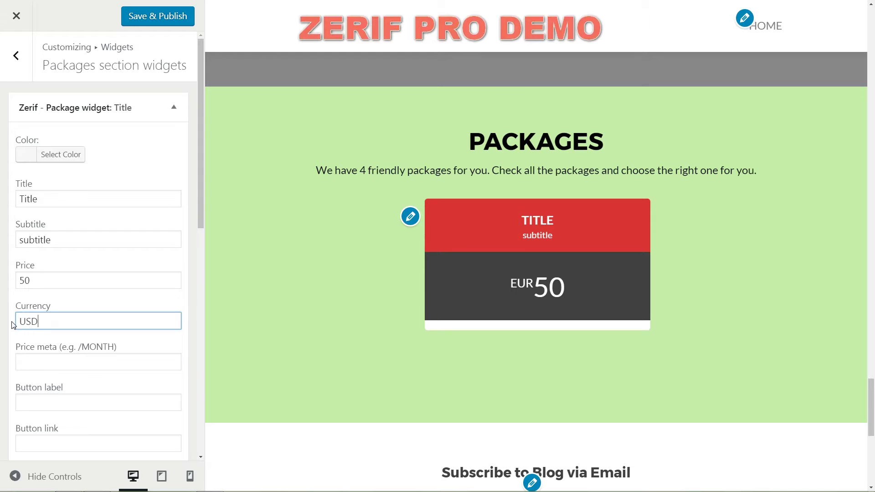
key(Tab)
text(/year)
key(Tab)
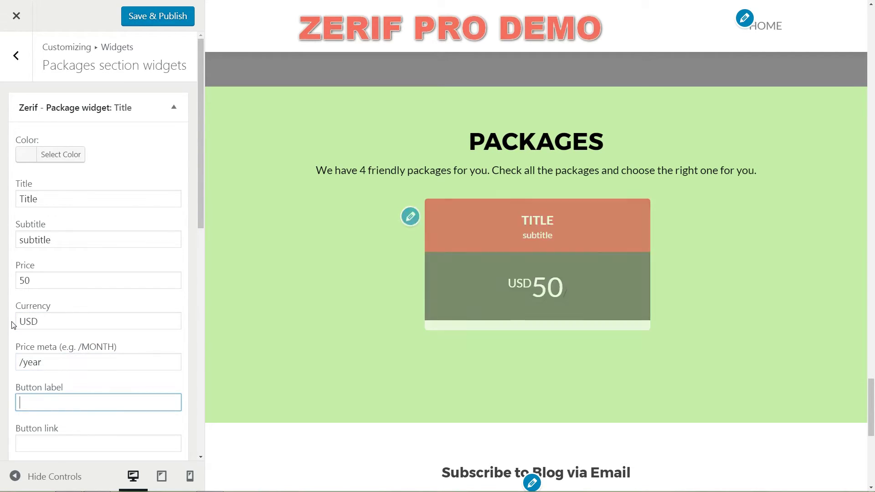
text(Button Label)
key(Tab)
scroll(36, 338, down, 3)
text(ht)
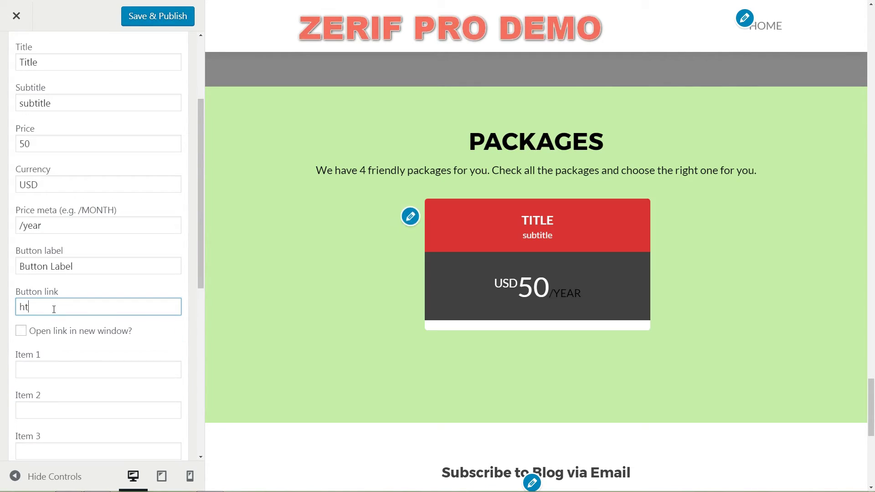
text(tp://offer.link)
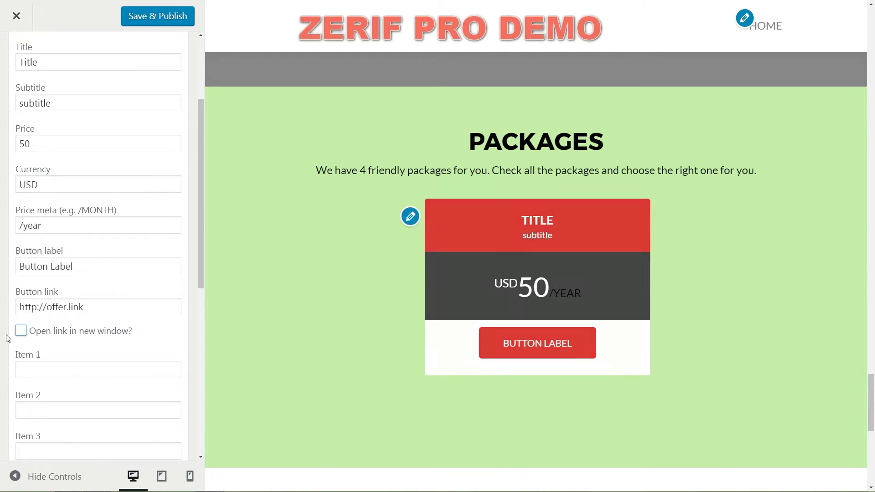
click(20, 330)
Enter package items 'item 1' through 'item 5' and apply the widget
click(34, 367)
text(item 1)
key(Tab)
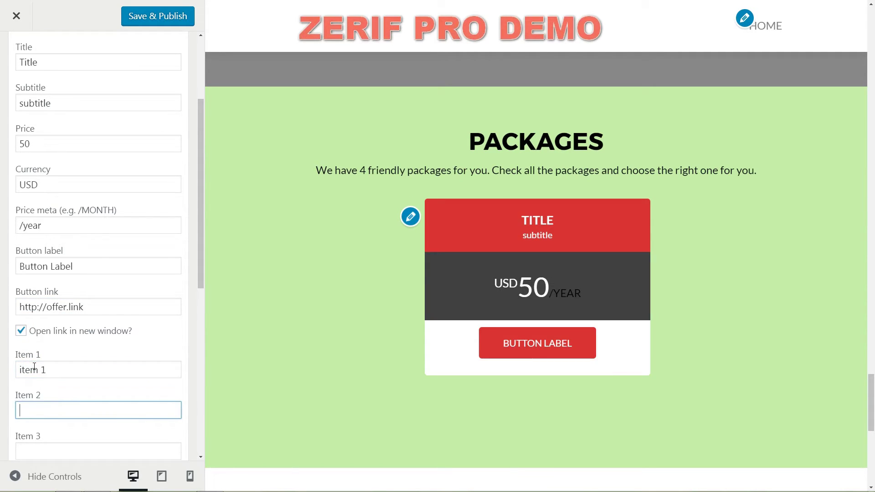
text(item 2)
key(Tab)
text(item 3)
key(Tab)
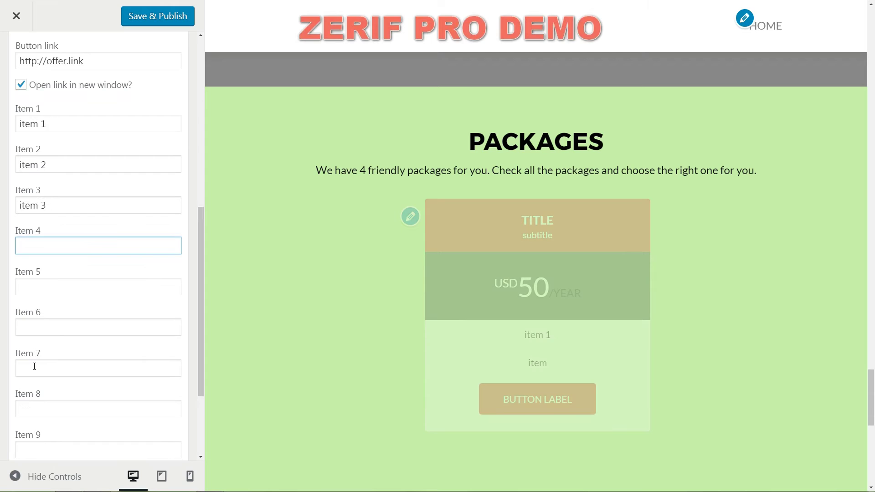
text(item 4)
key(Tab)
text(item 5)
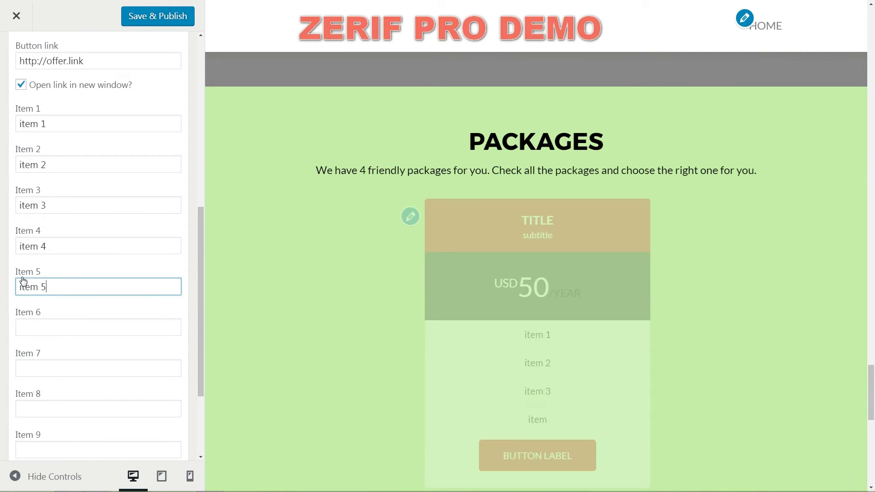
scroll(88, 252, down, 3)
click(167, 407)
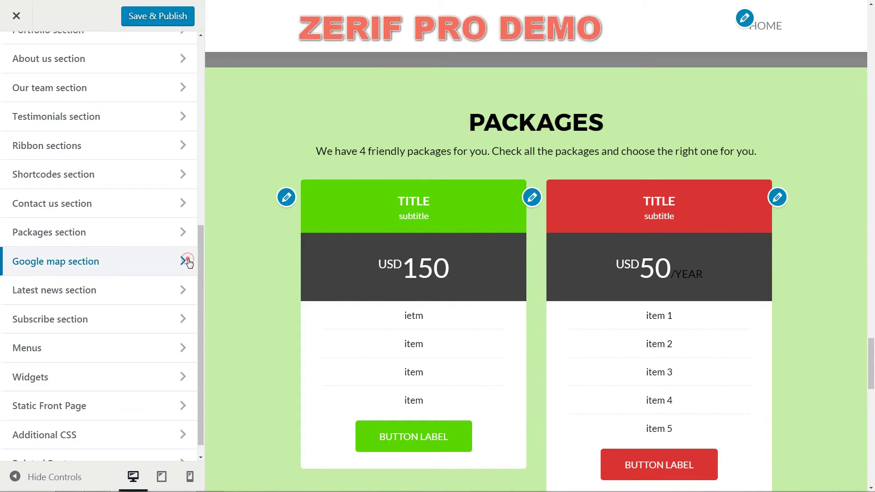
Change the Google map address to Honduras and install the Intergeo Google Maps plugin
click(187, 261)
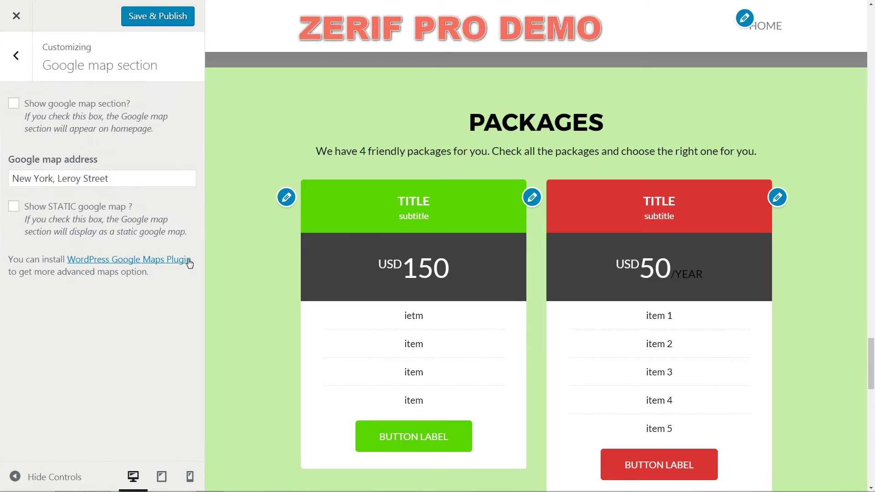
drag(119, 180, 5, 180)
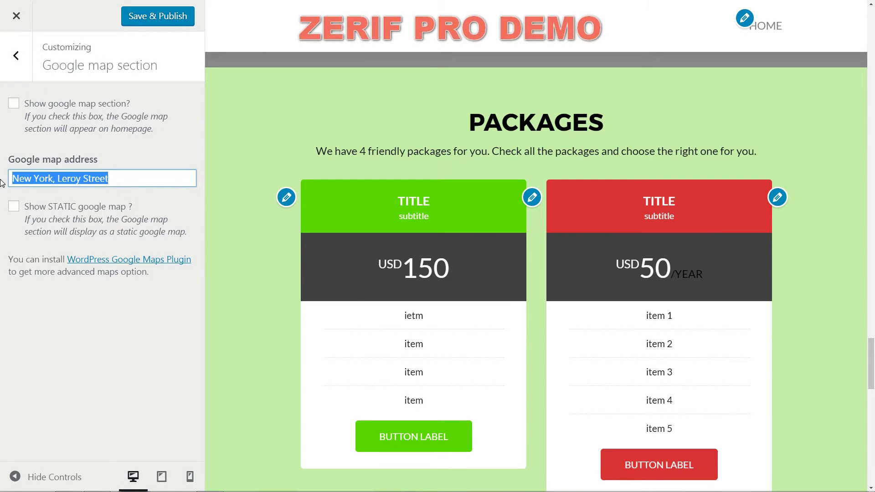
text(Honduras)
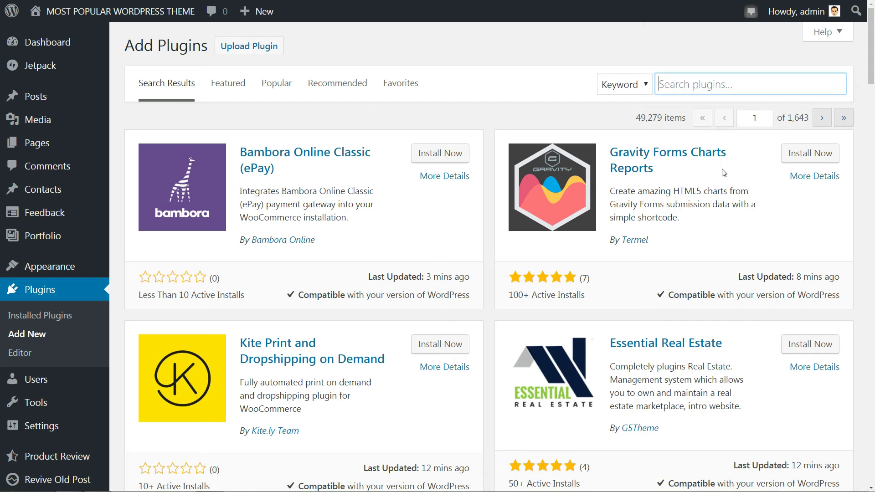
text(Intergeo Google Maps)
click(437, 153)
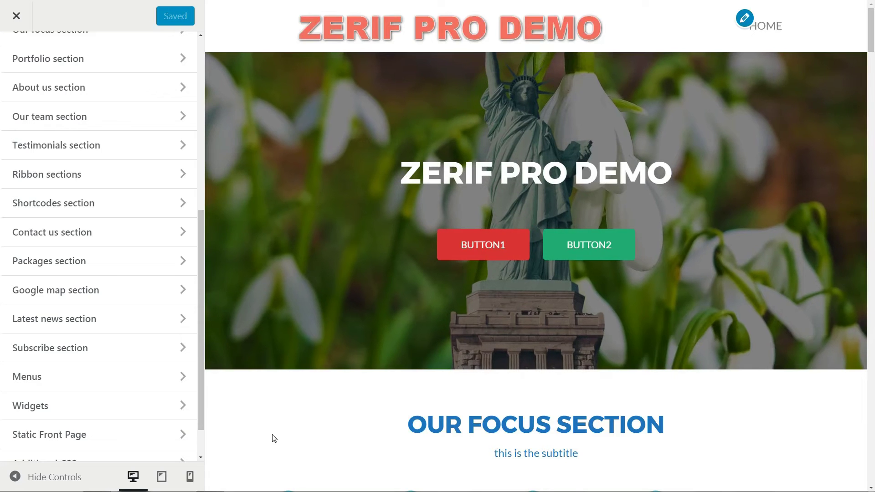
click(168, 322)
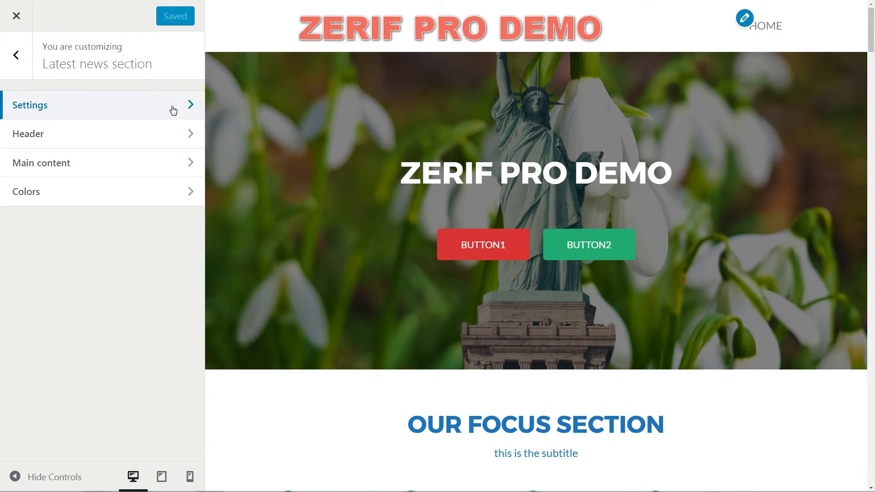
click(170, 106)
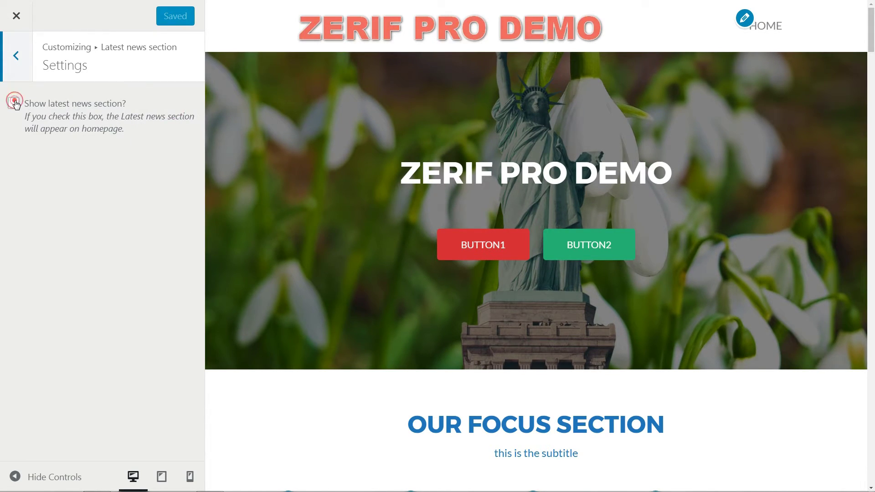
click(14, 101)
scroll(585, 274, down, 15)
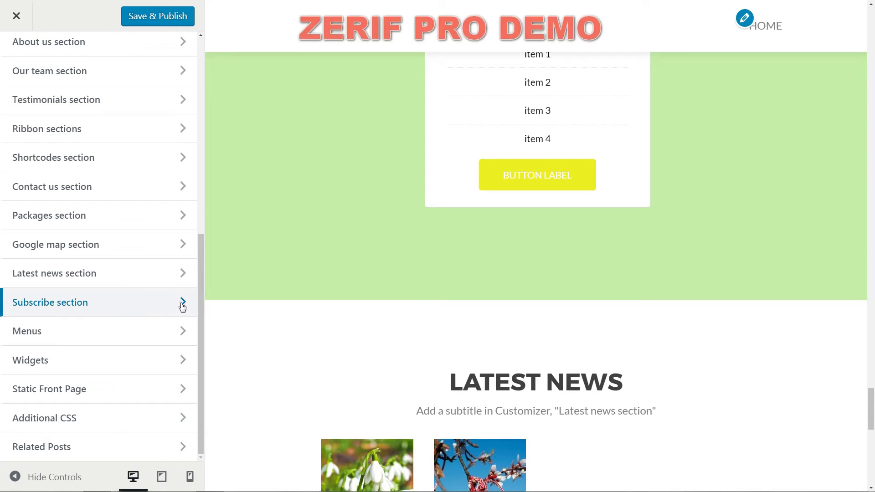
click(182, 303)
click(184, 105)
click(14, 104)
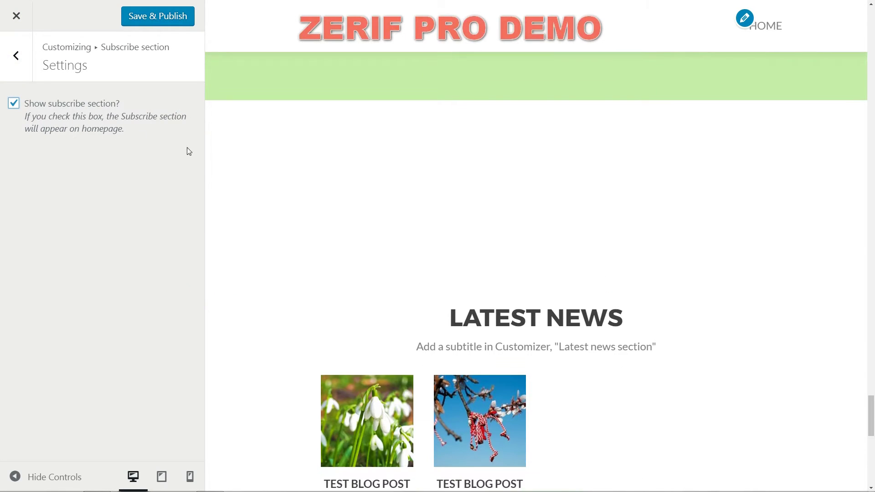
click(16, 55)
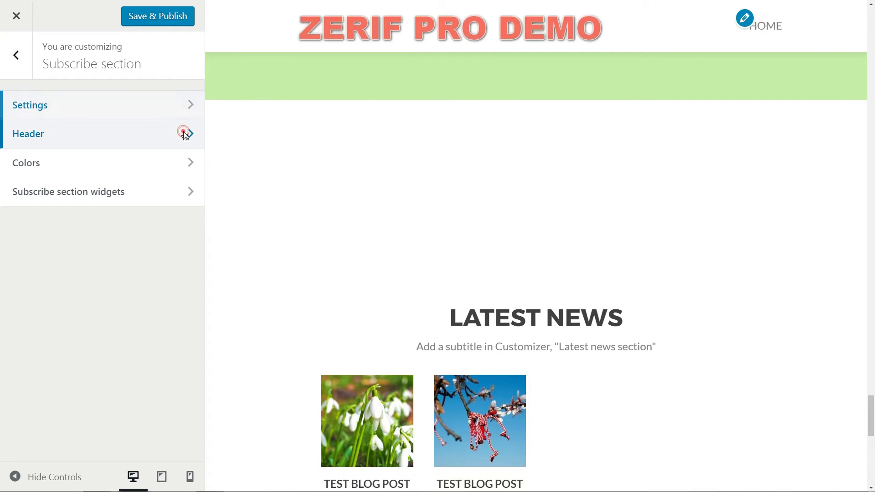
click(184, 134)
drag(107, 121, 2, 130)
key(BackSpace)
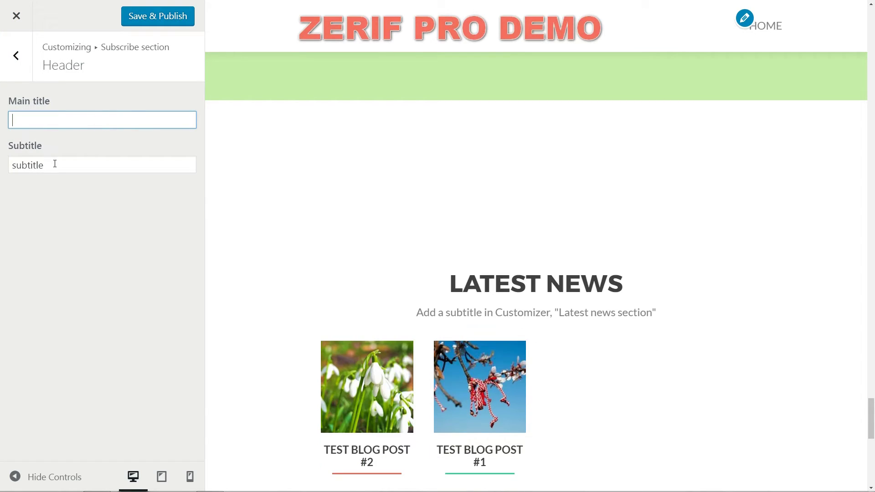
double_click(53, 165)
key(BackSpace)
click(19, 55)
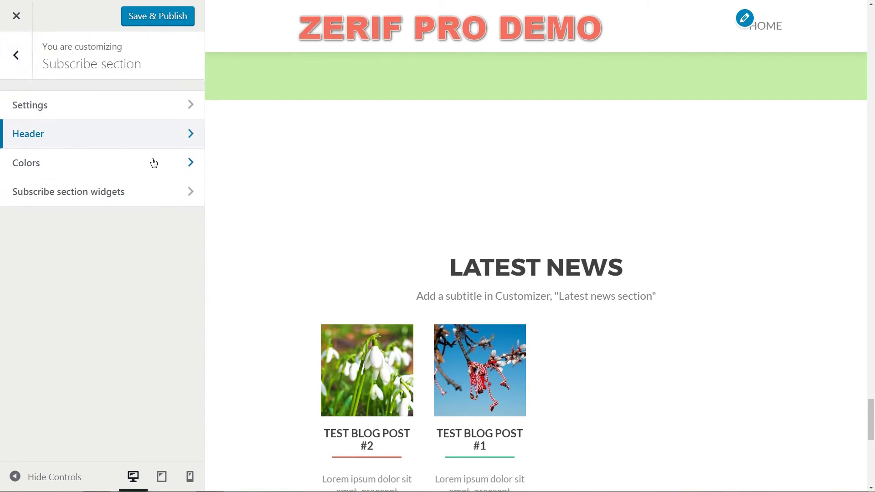
click(188, 187)
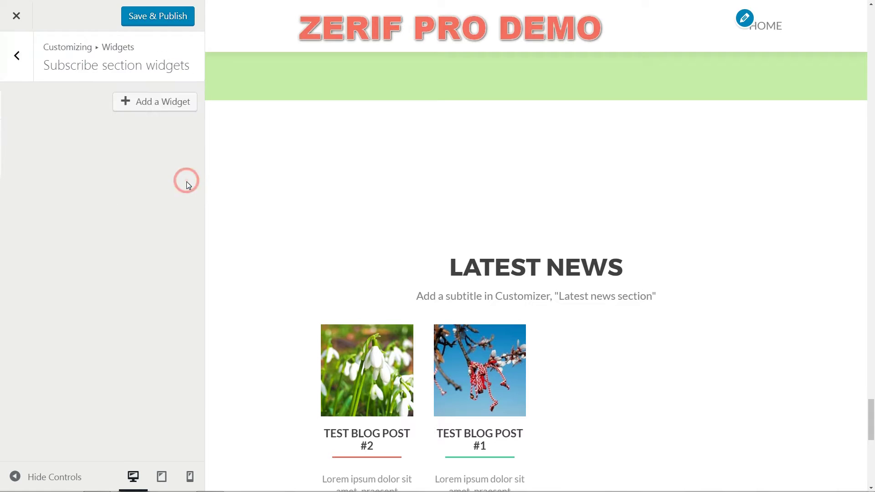
click(159, 98)
click(302, 240)
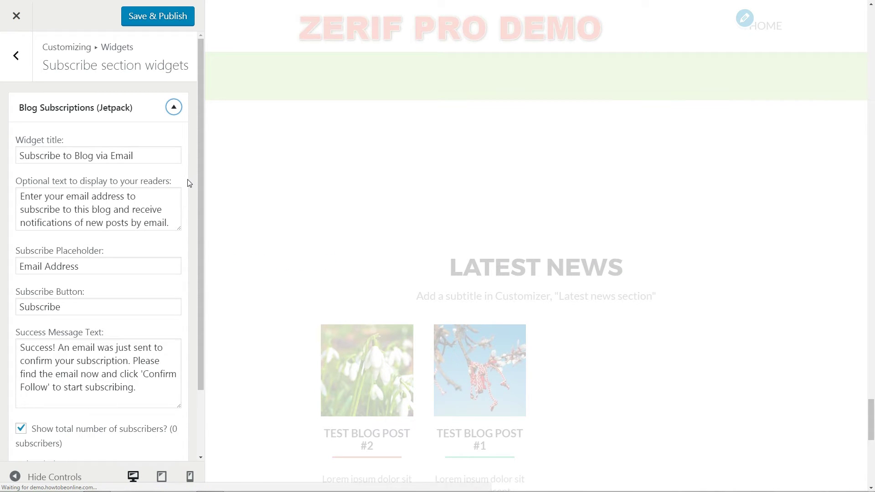
click(100, 213)
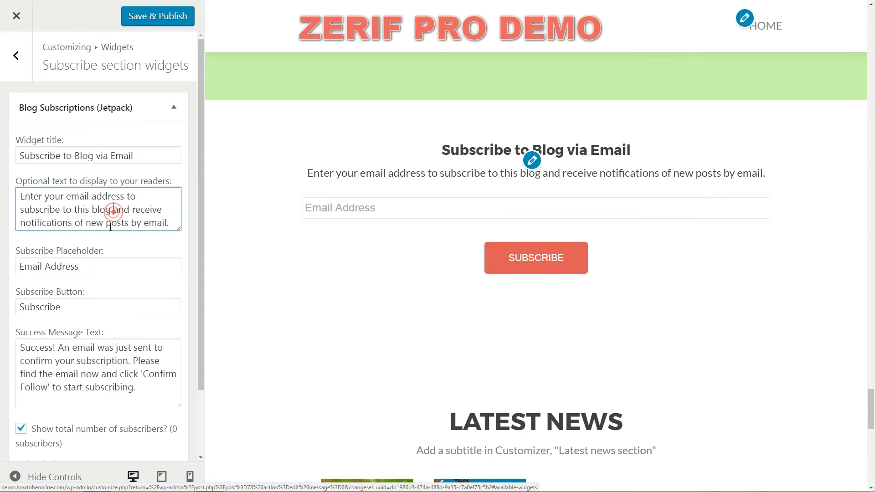
click(87, 267)
click(63, 311)
scroll(73, 303, down, 3)
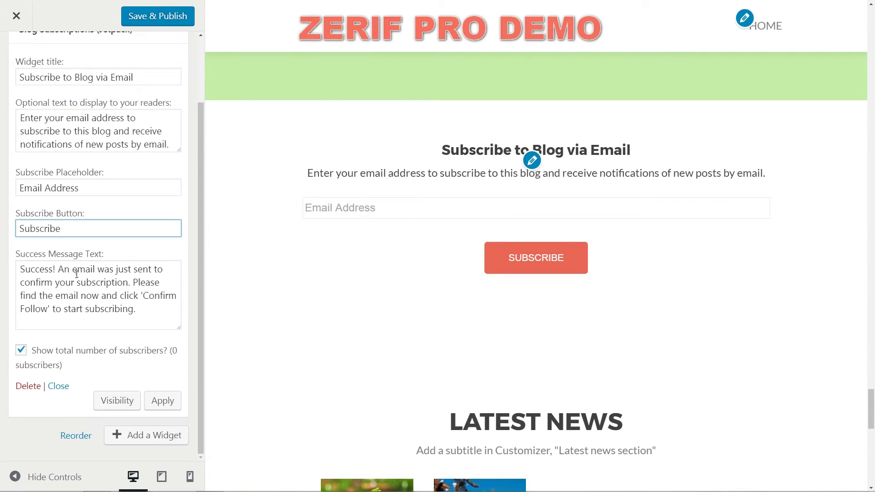
click(76, 270)
click(163, 401)
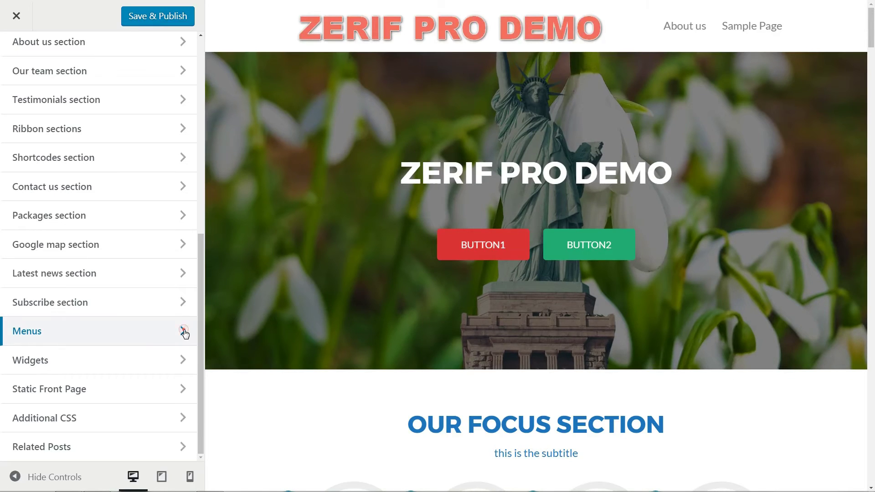
Create a new menu named main and make it the Primary Menu
click(184, 332)
click(166, 141)
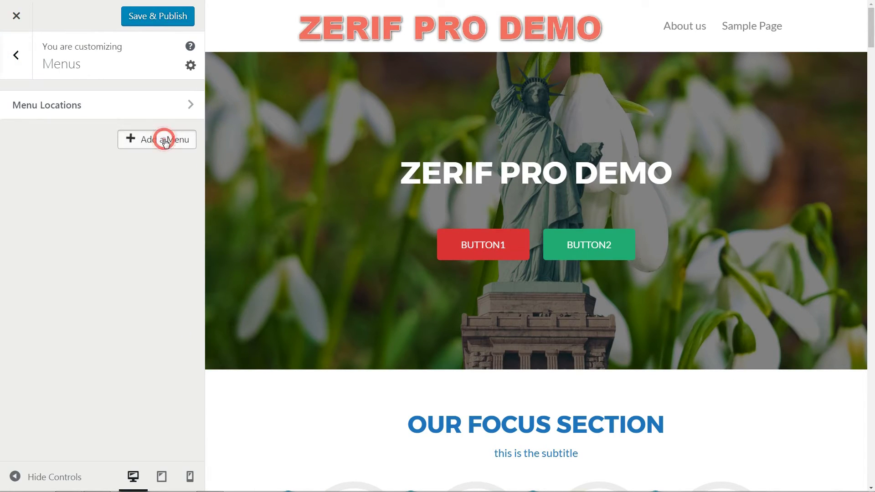
click(117, 175)
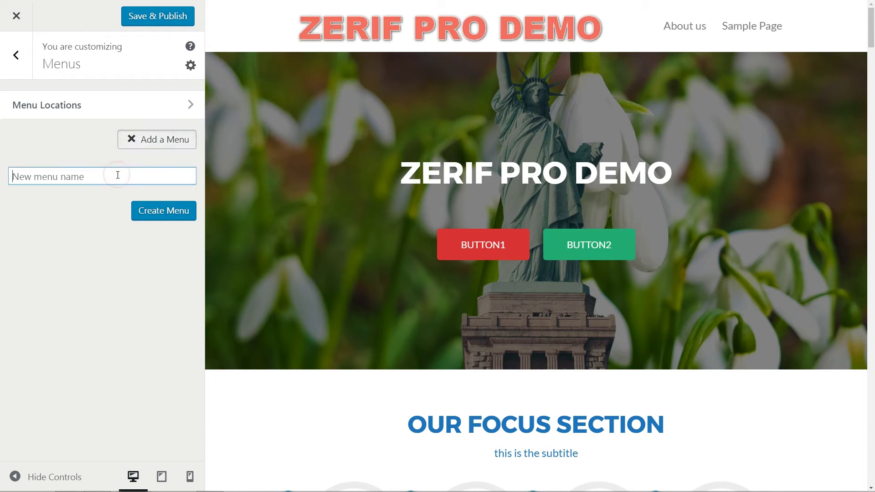
click(143, 215)
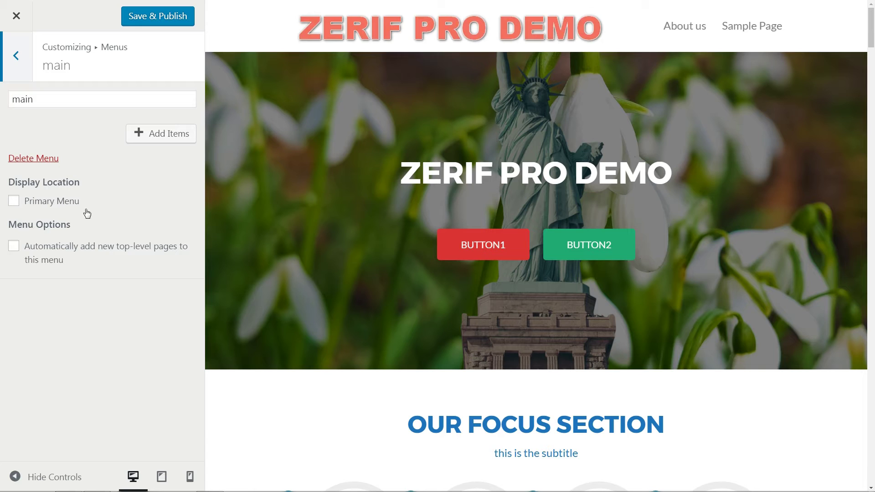
click(14, 201)
Open Custom Links and copy the #works anchor from the theme documentation's anchor list
click(143, 137)
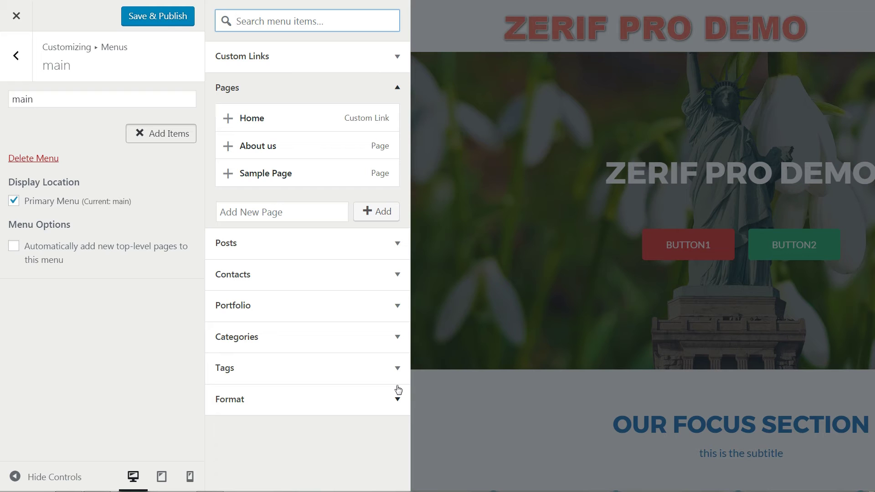
click(398, 56)
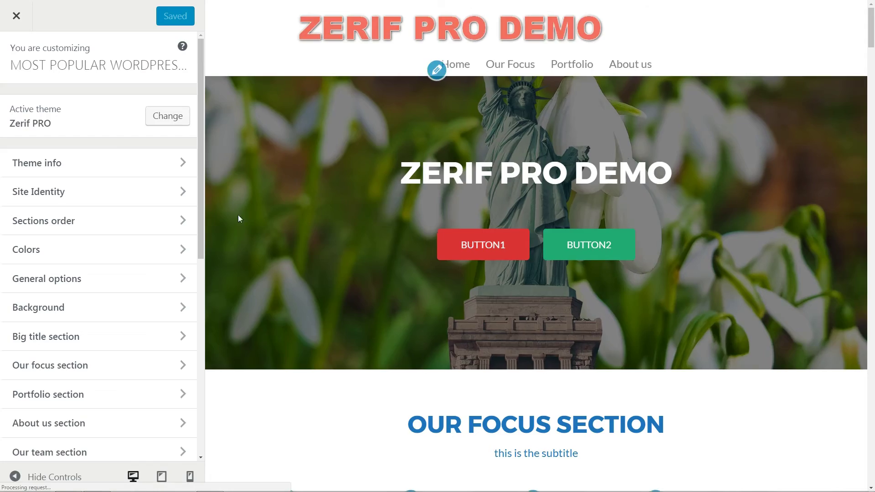
click(182, 162)
click(78, 98)
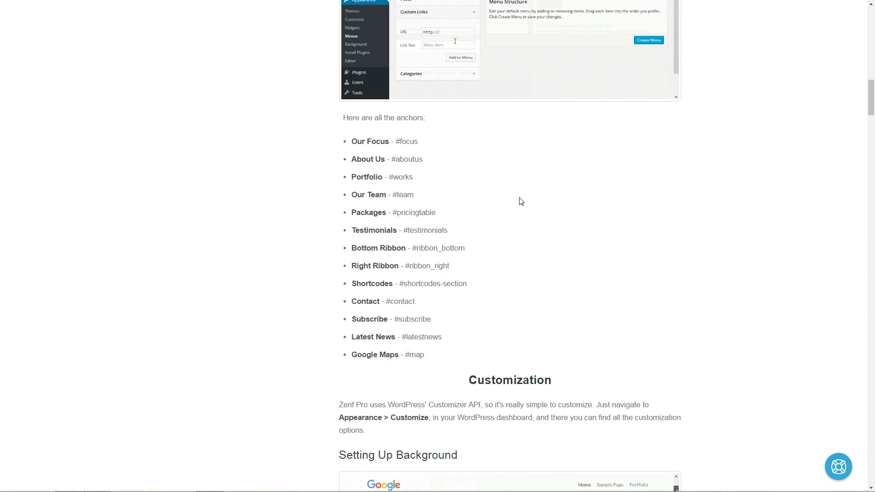
click(185, 158)
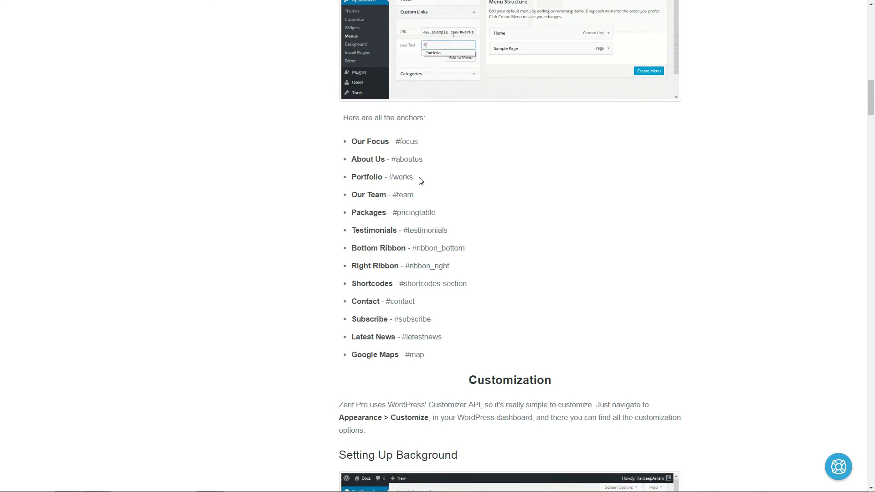
drag(391, 176, 414, 176)
right_click(402, 176)
click(185, 184)
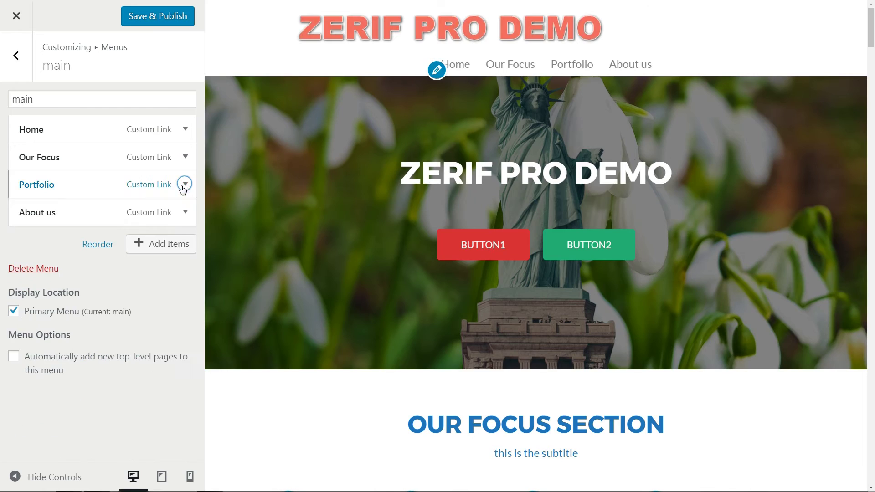
scroll(509, 349, down, 15)
Add custom links for Our Team (#team), Packages (#pricingtable) and Testimonials (#testimonials)
click(161, 244)
click(321, 87)
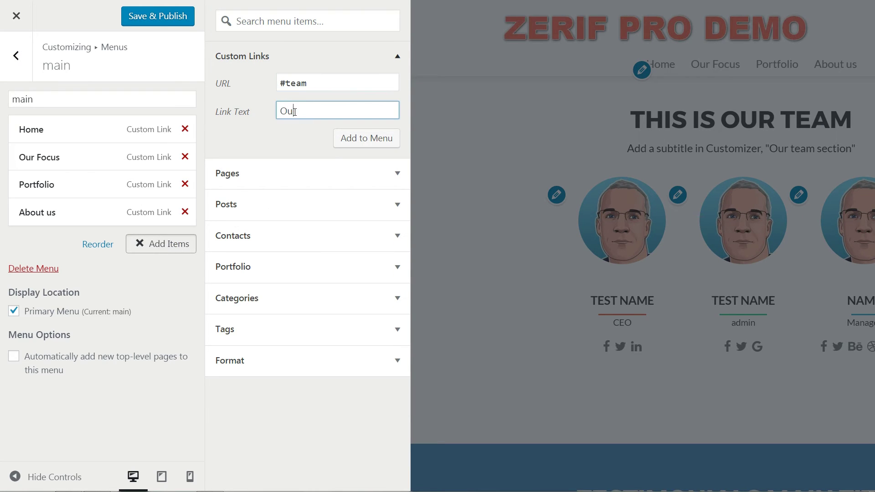
text(r Team)
click(367, 138)
click(296, 113)
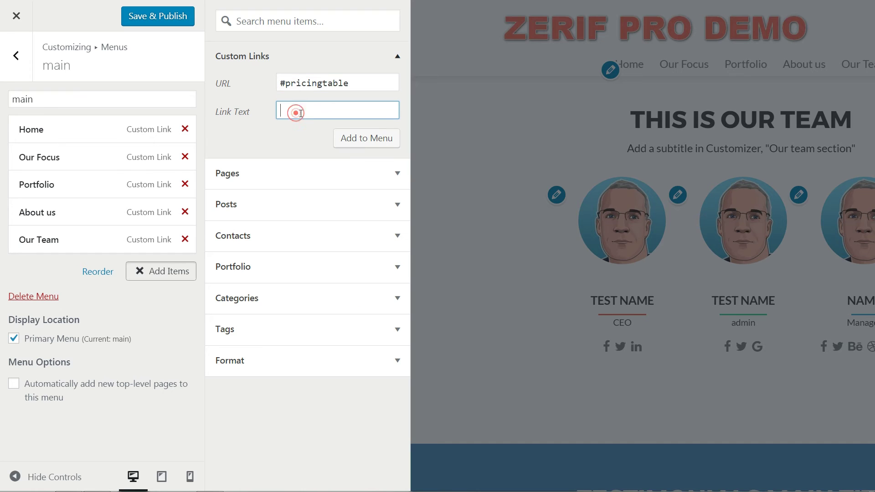
click(367, 138)
drag(403, 230, 447, 230)
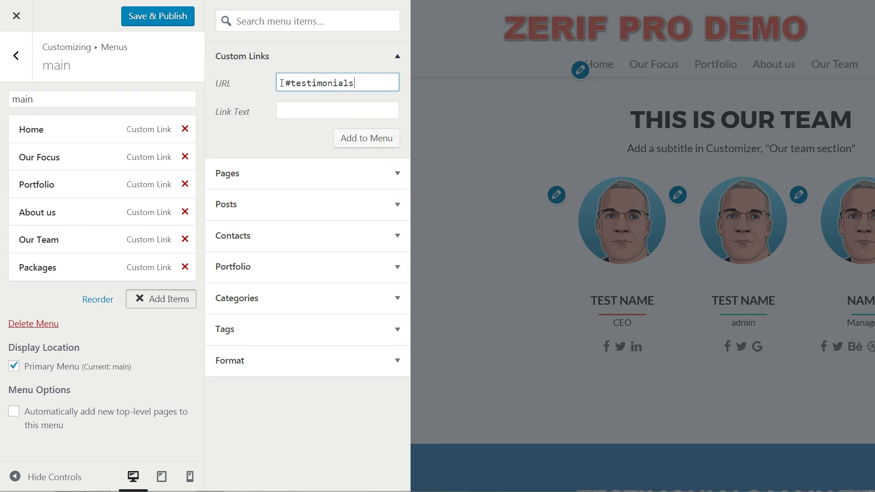
text(Testimonials)
click(367, 138)
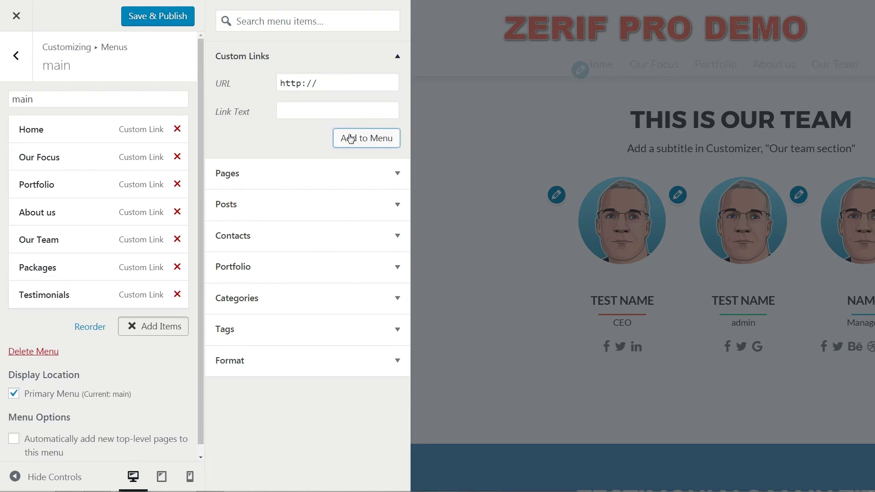
Add Ribbon (#ribbon_bottom), Contact and Subscribe anchor links to the main menu
drag(412, 248, 465, 248)
click(296, 113)
text(Ribbon)
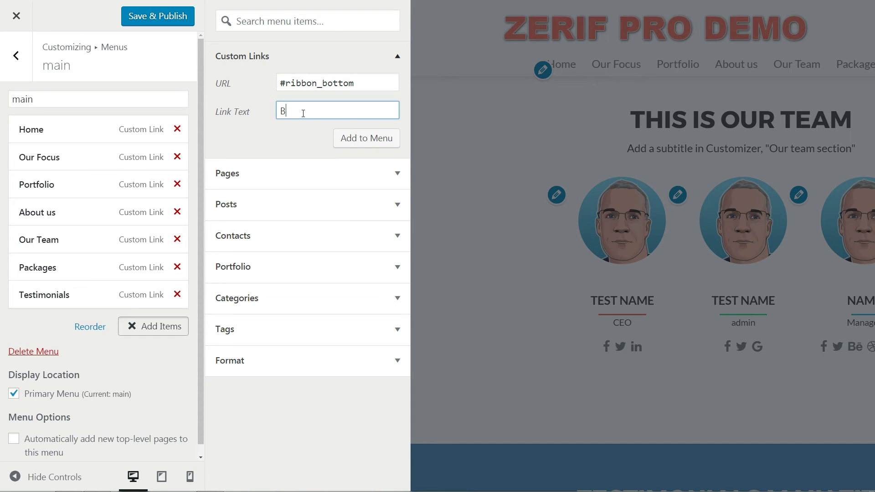
click(367, 138)
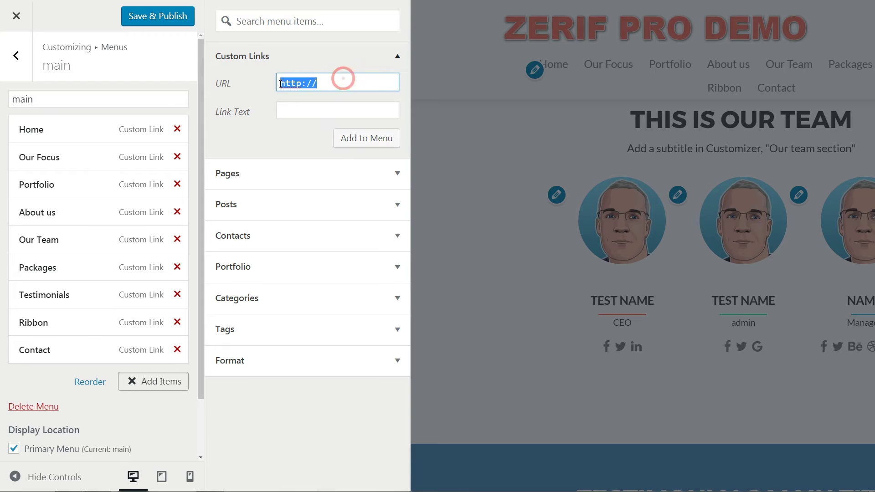
text(#subscribe)
click(362, 113)
text(Subscribe)
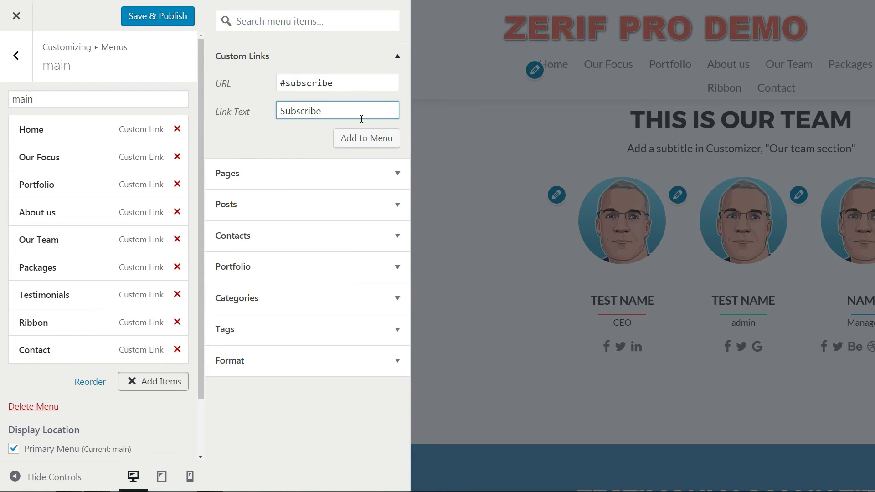
drag(442, 337, 402, 337)
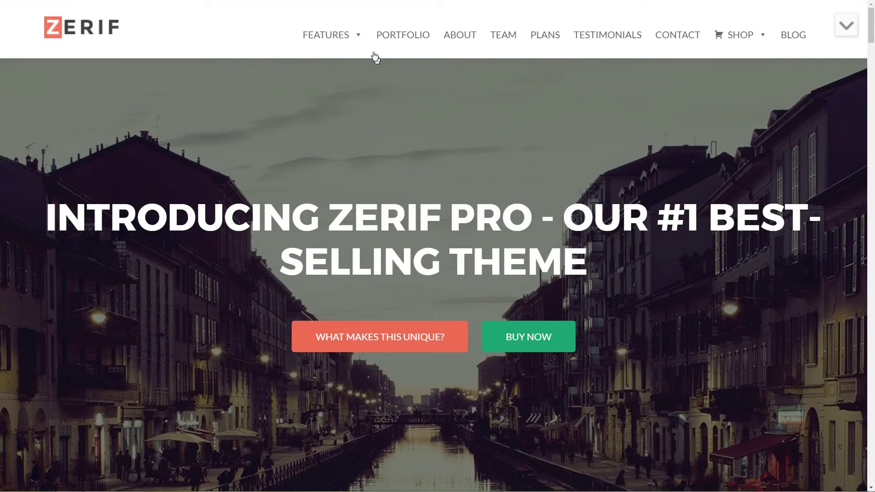
mouse_move(355, 44)
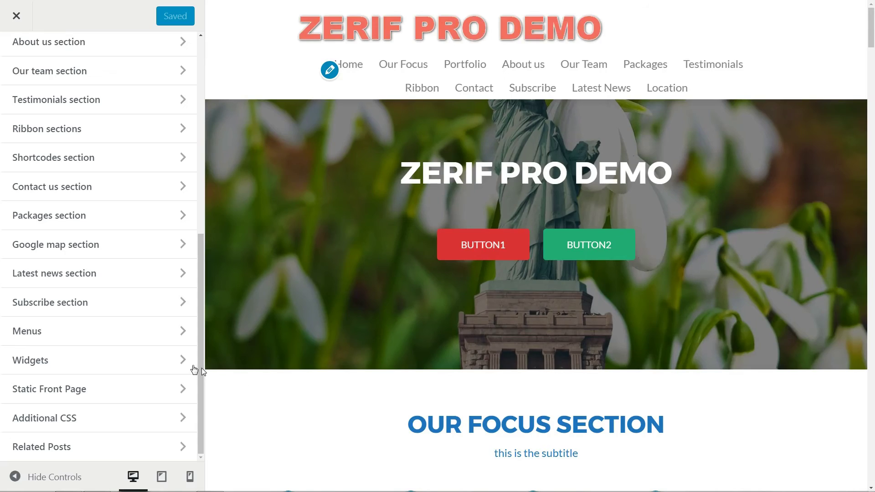
Look through the Sidebar widgets, including Search and the widget list, then open Static Front Page
click(182, 360)
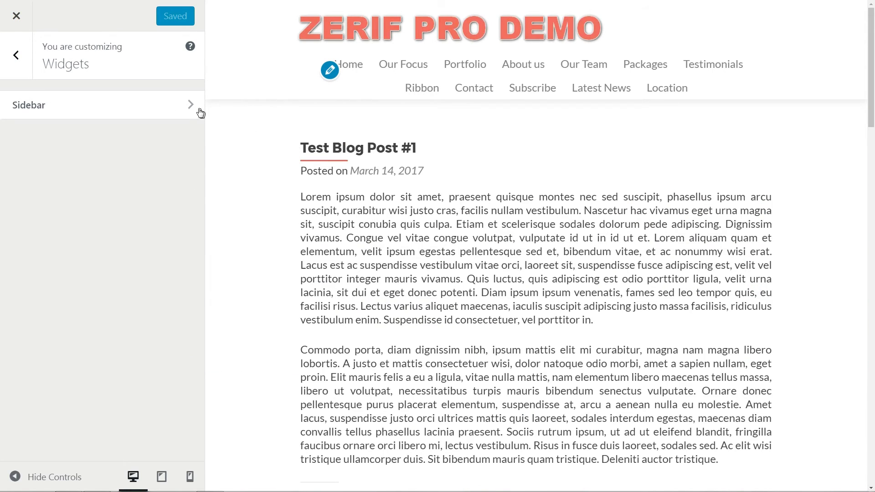
click(191, 105)
click(182, 108)
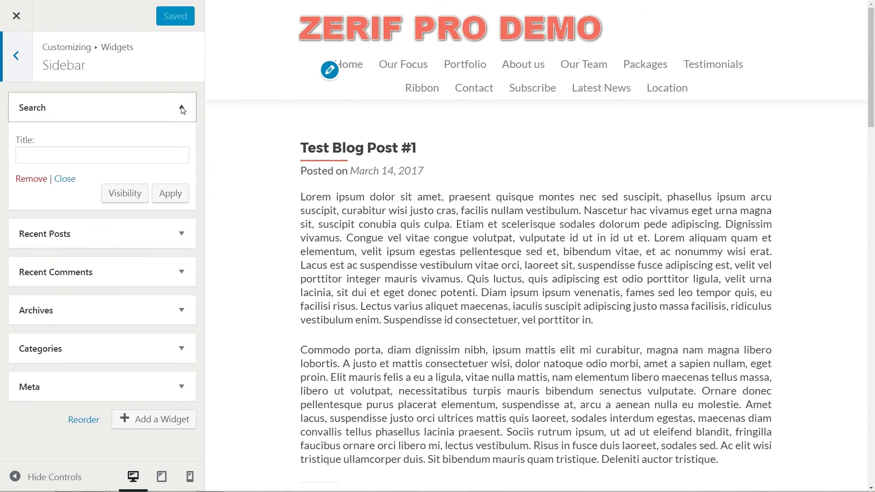
click(185, 115)
click(164, 332)
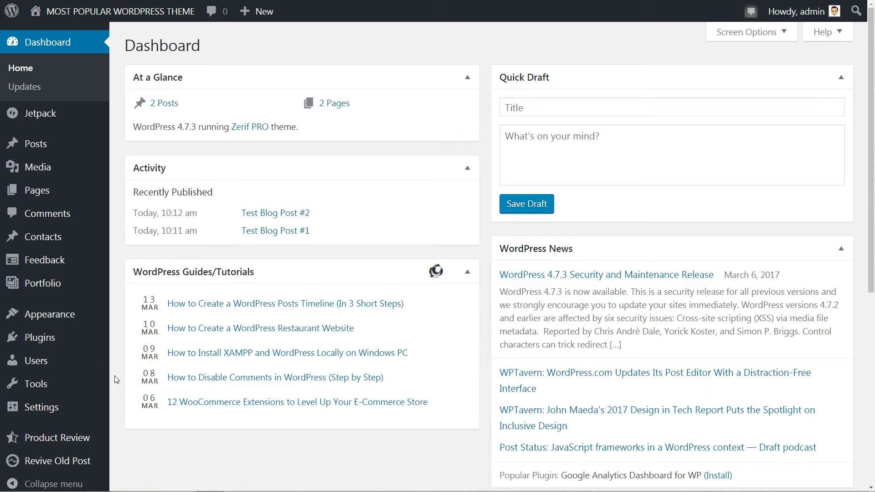
mouse_move(92, 315)
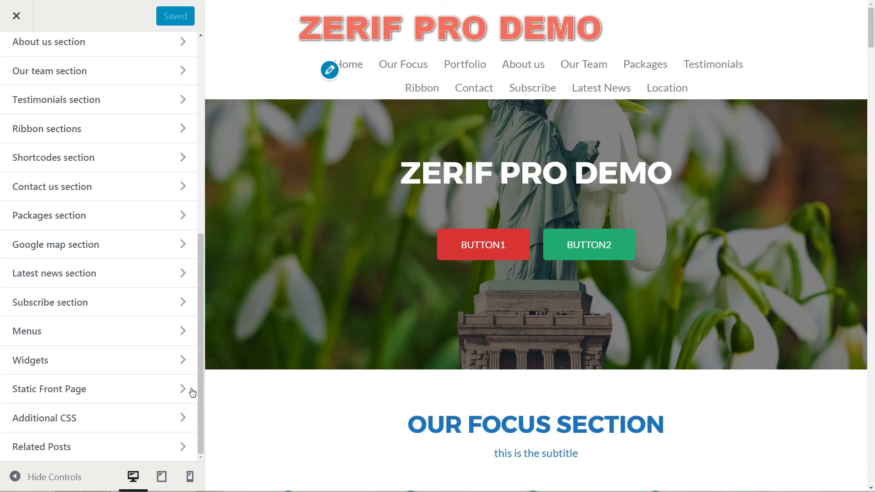
click(180, 386)
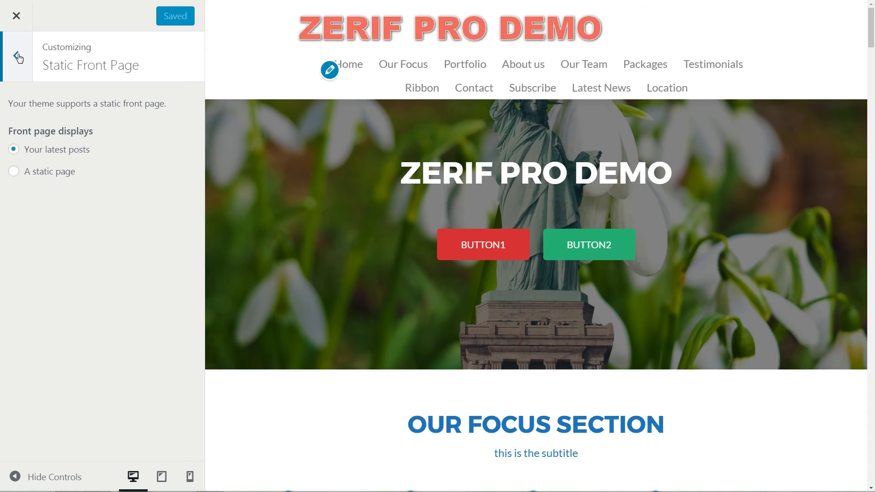
Inspect the Additional CSS editor and start connecting Jetpack to WordPress.com
key(Escape)
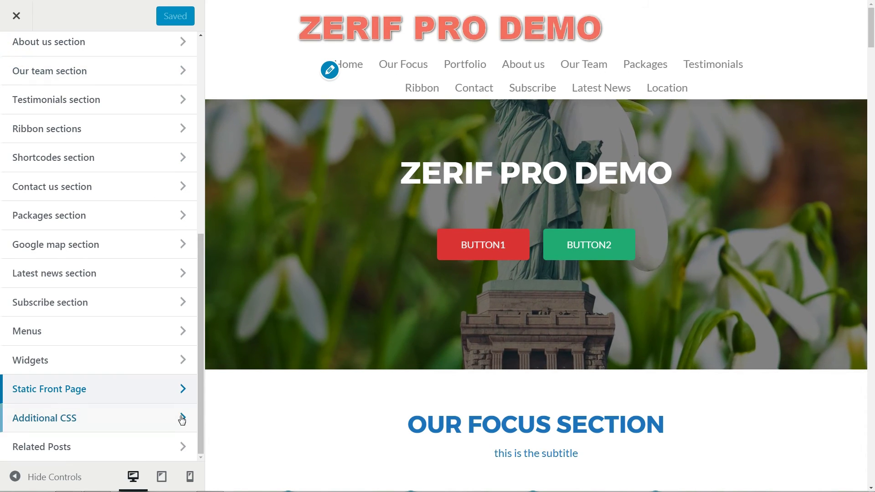
click(182, 420)
mouse_move(38, 158)
mouse_down()
mouse_move(23, 96)
mouse_move(23, 132)
mouse_move(44, 155)
mouse_up()
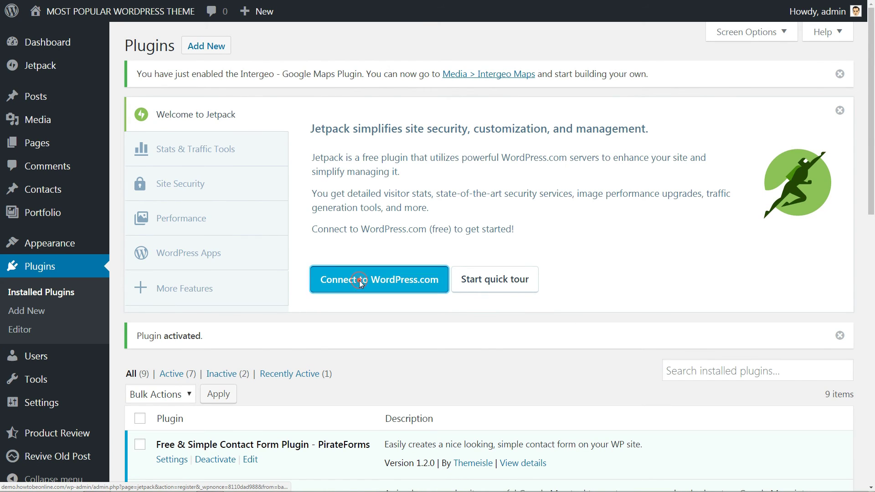
click(361, 282)
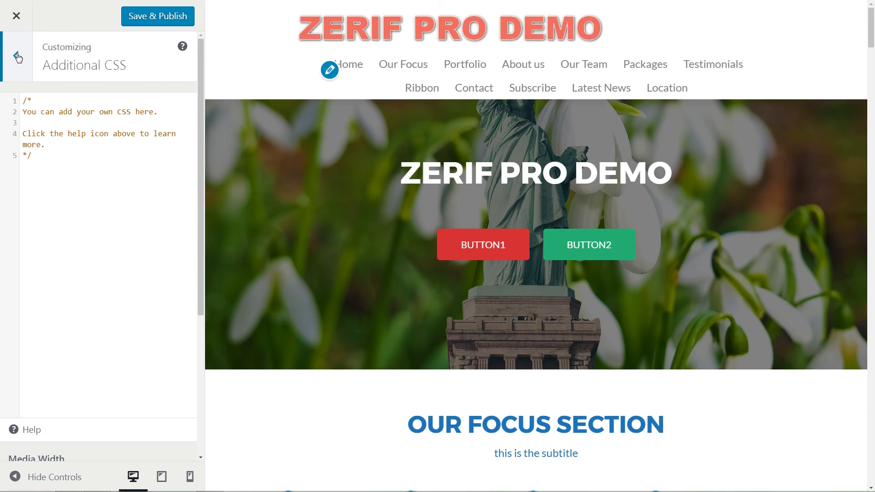
click(16, 56)
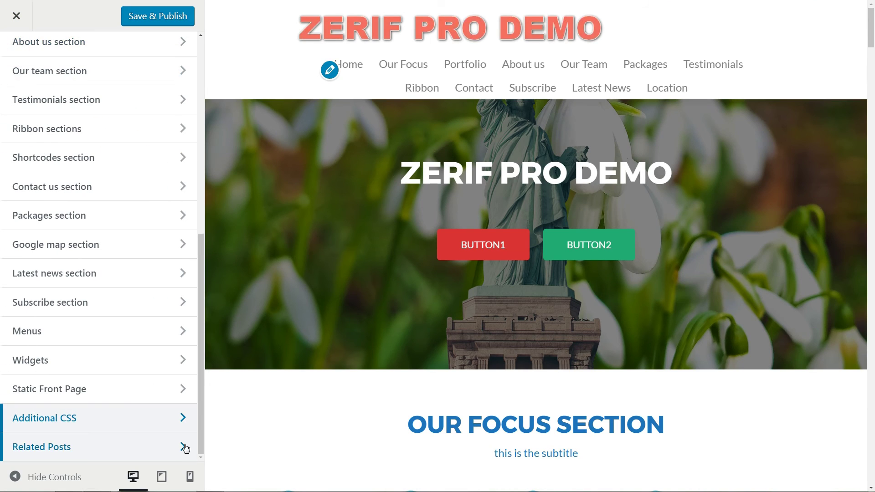
Open Related Posts settings and preview Test Blog Post #1 from Latest News
click(184, 444)
click(602, 88)
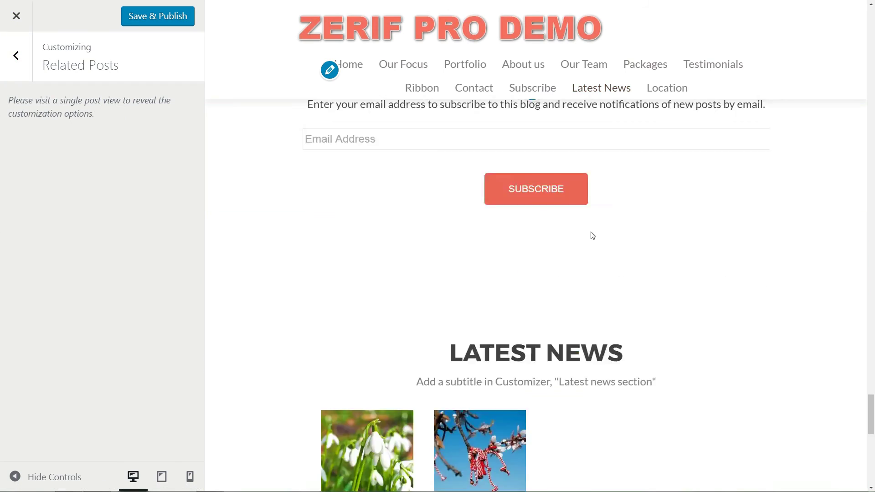
click(473, 275)
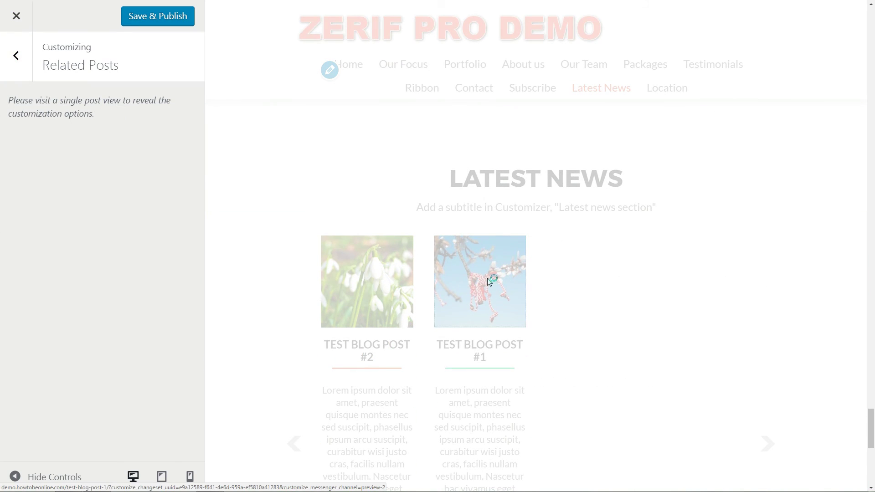